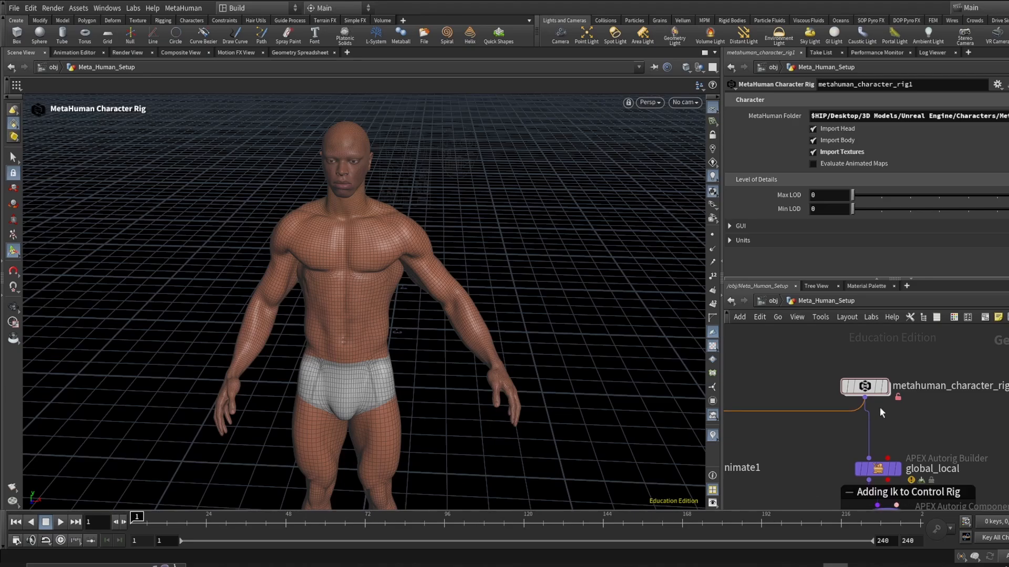
- Add an APEX Autorig Builder node to the network beside the sceneanimate1 node
scroll(914, 445, "down", 2)
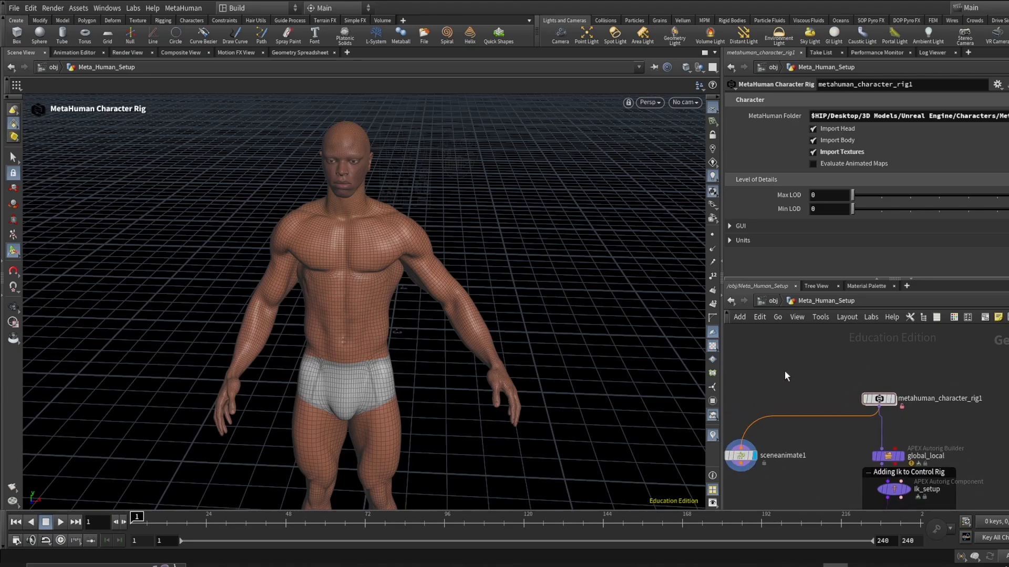
scroll(902, 420, "up", 1)
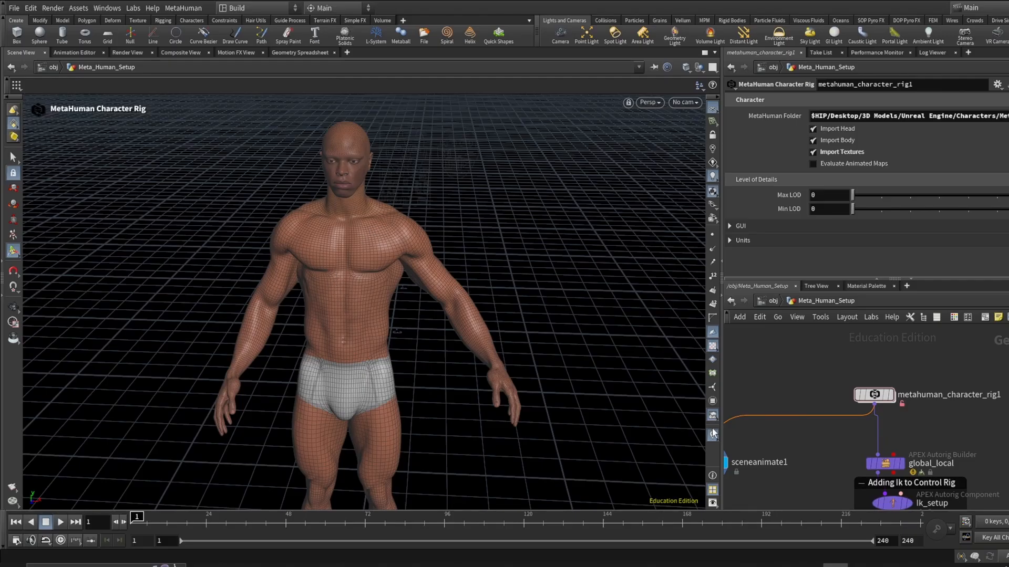
scroll(868, 454, "down", 2)
scroll(834, 446, "up", 1)
middle_click_drag(840, 447, 867, 448)
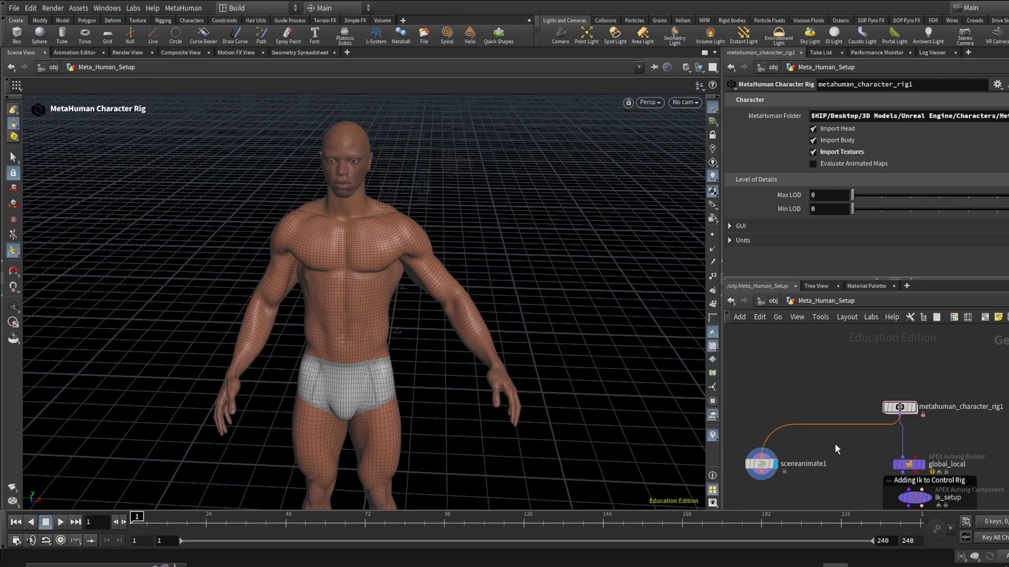
scroll(834, 443, "down", 2)
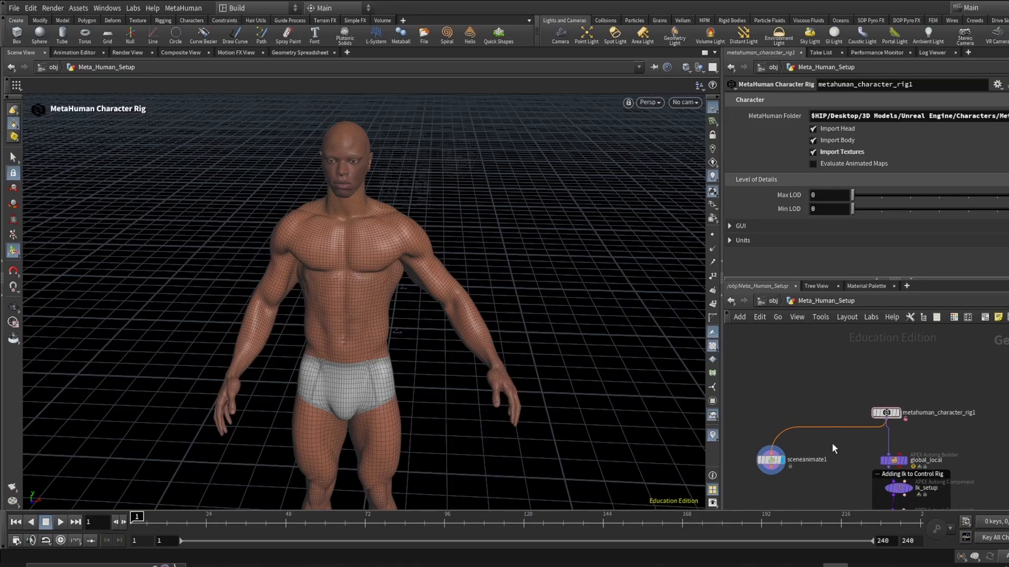
key("Tab")
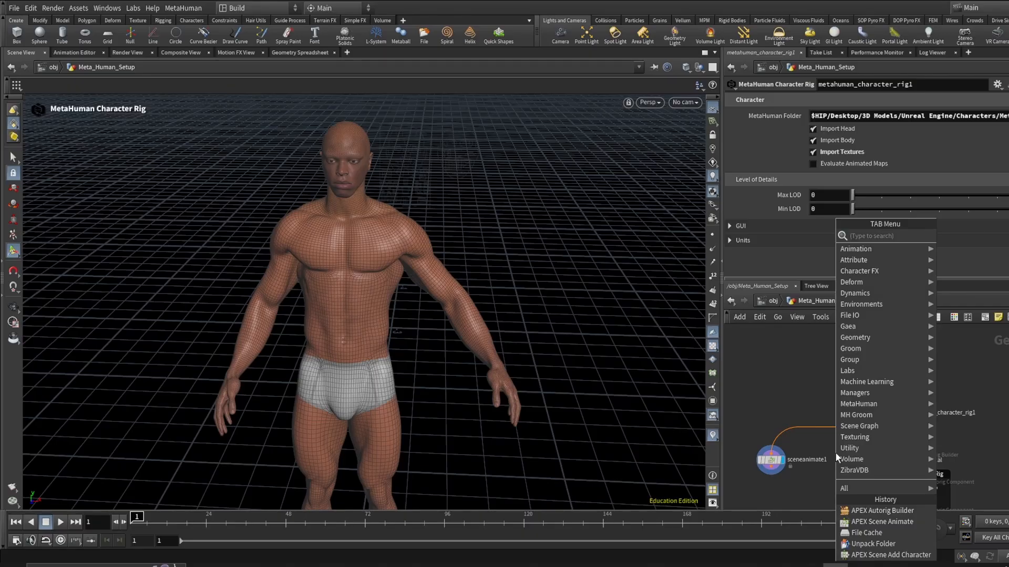
type("auto")
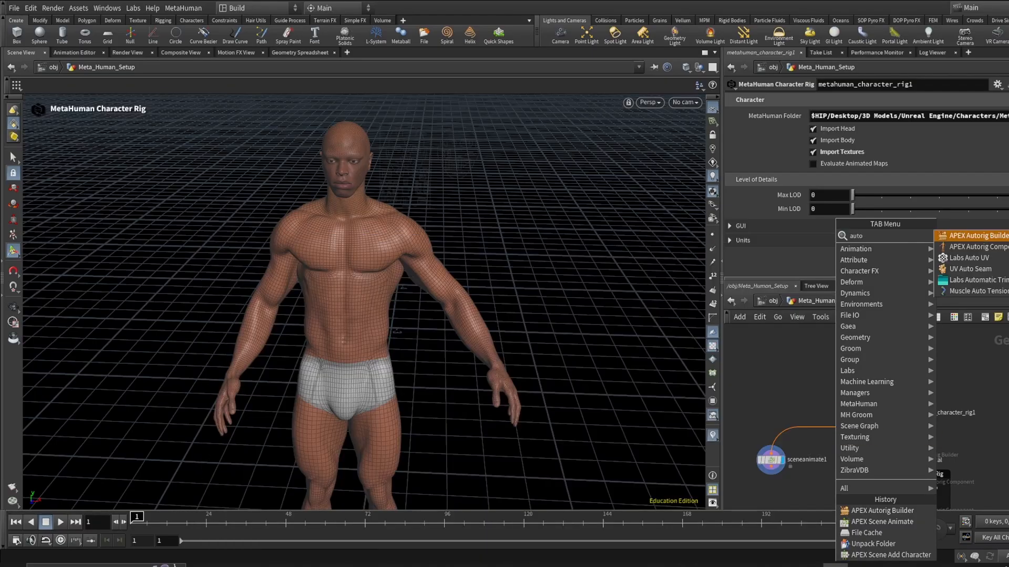
key("Return")
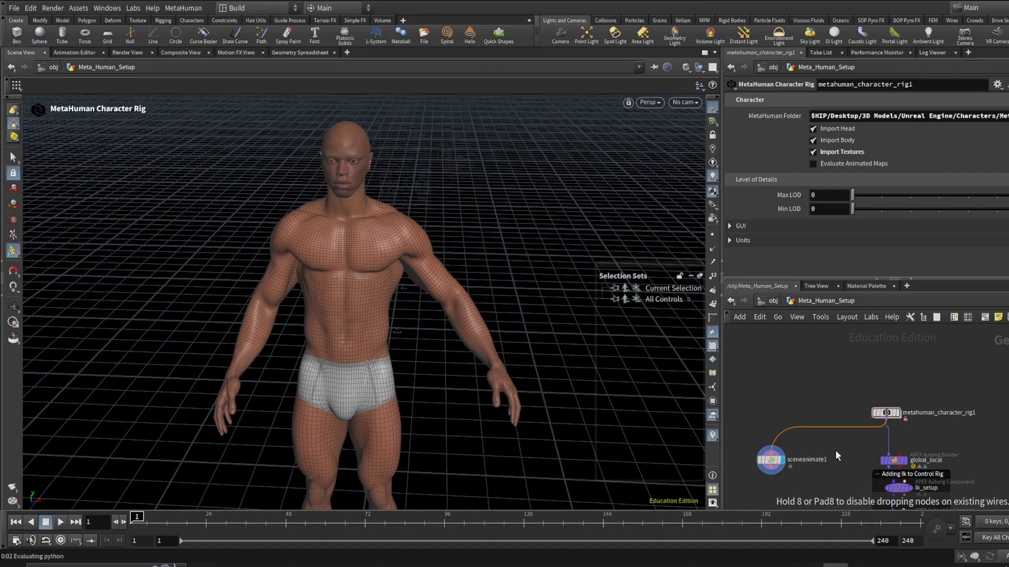
left_click(836, 452)
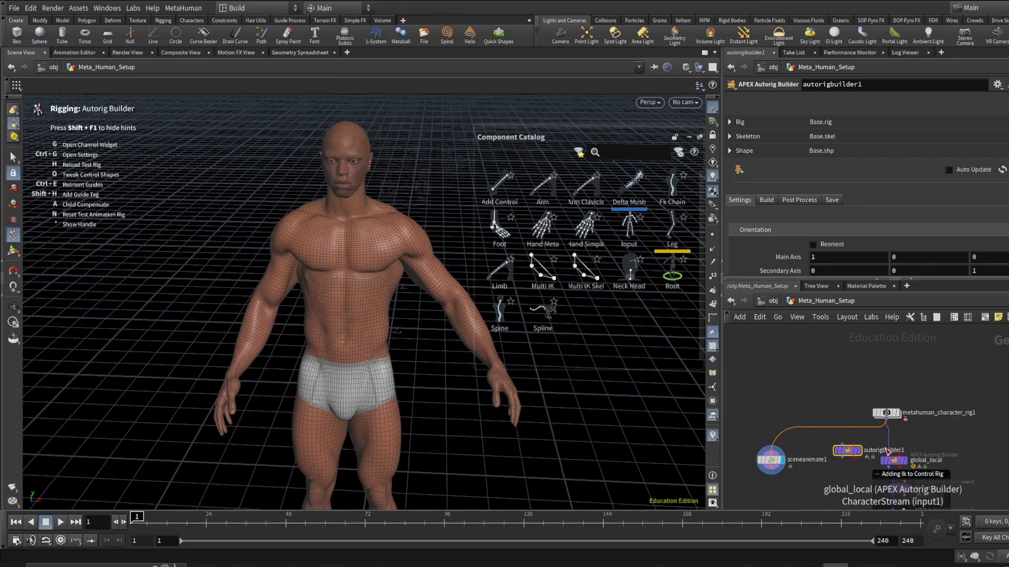
- Orbit the viewport to examine the character's legs and feet
scroll(931, 432, "up", 3)
scroll(931, 432, "up", 2)
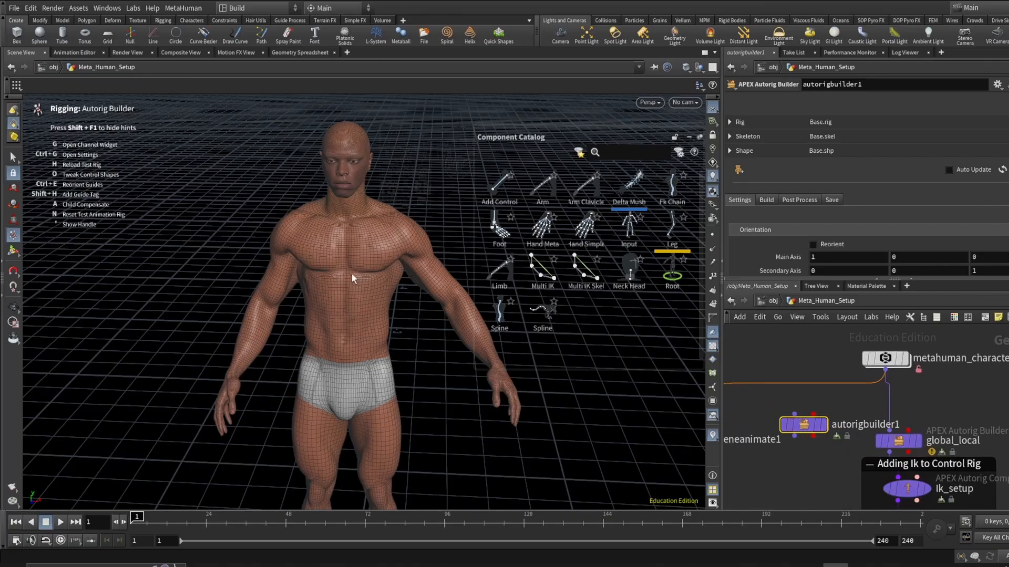
scroll(314, 374, "down", 2, "alt")
middle_click_drag(335, 414, 275, 203, "alt")
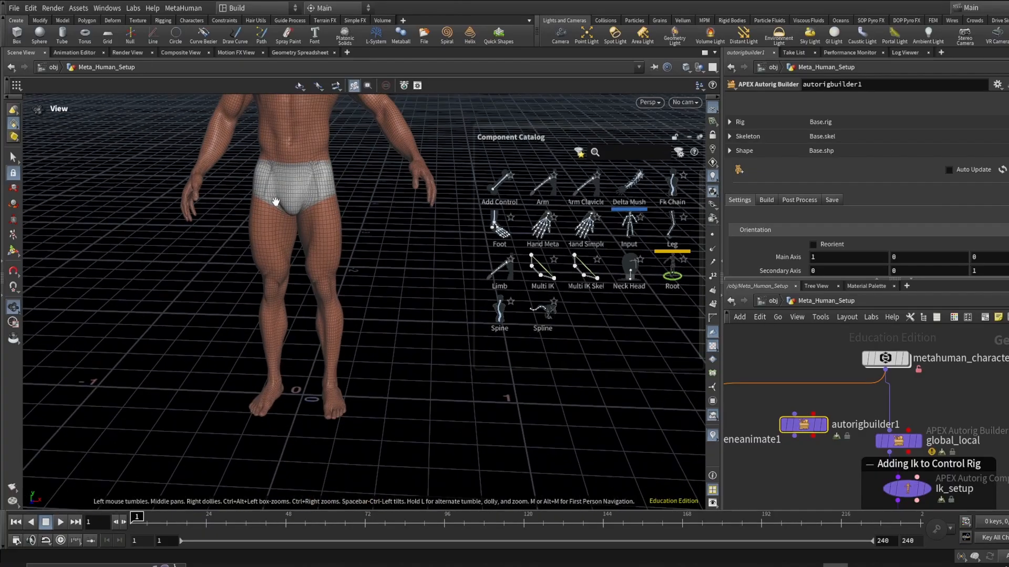
left_click_drag(275, 203, 276, 283, "alt")
left_click_drag(310, 341, 283, 303, "alt")
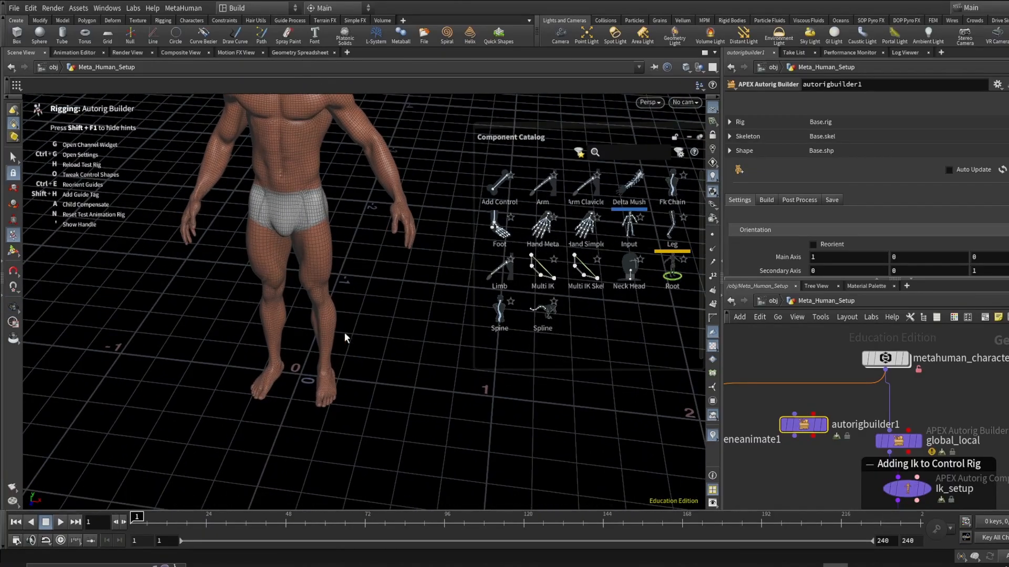
scroll(841, 441, "down", 2)
scroll(810, 465, "up", 2)
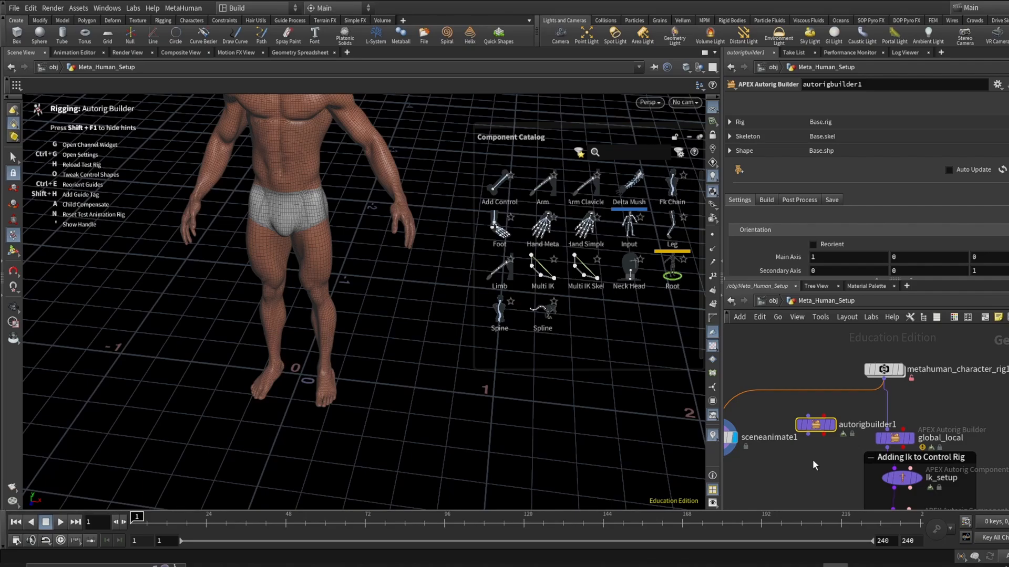
- Copy the autorigbuilder1 node and delete it from the network
mouse_move(823, 433)
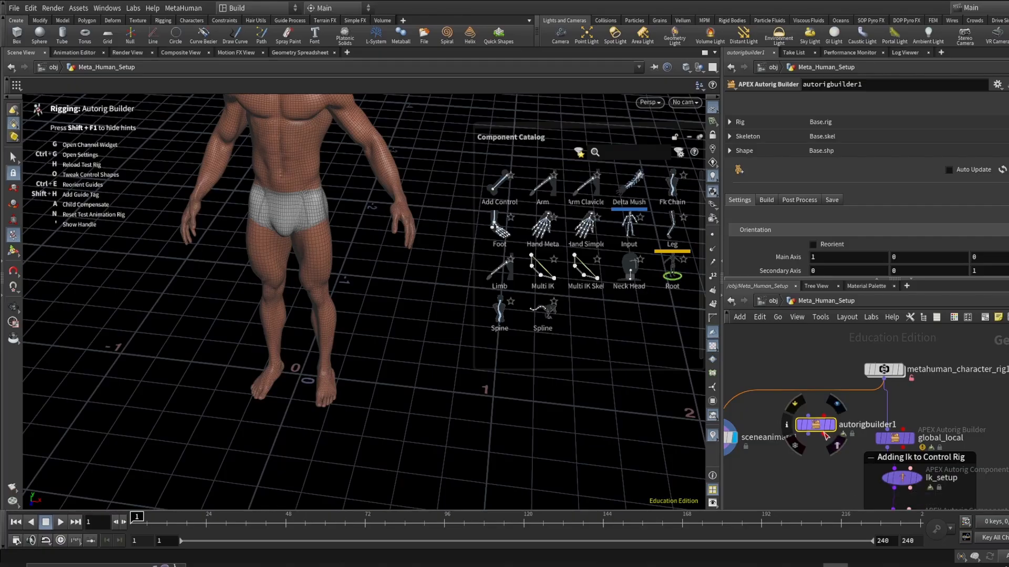
key("ctrl+c")
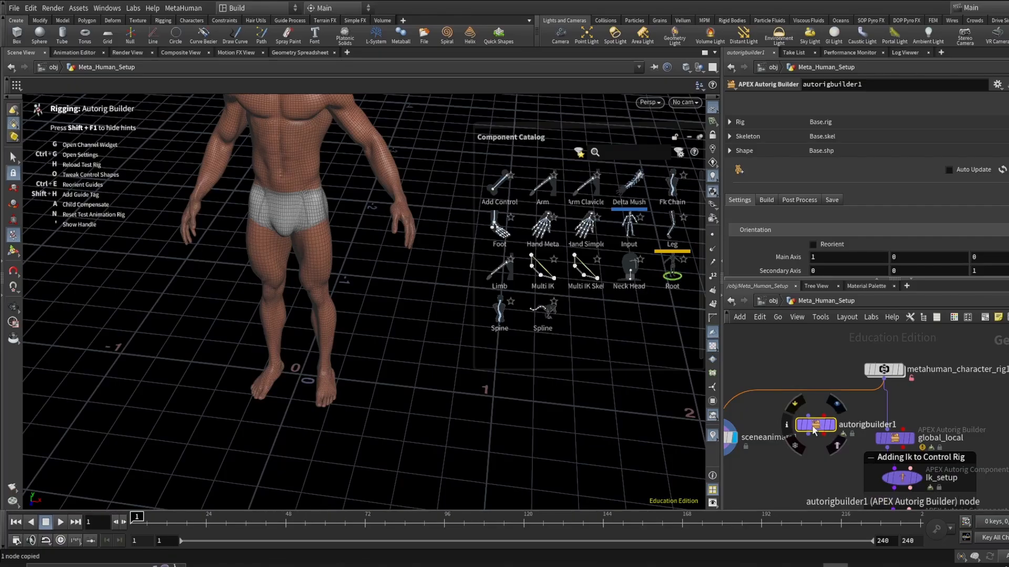
left_click(1008, 434)
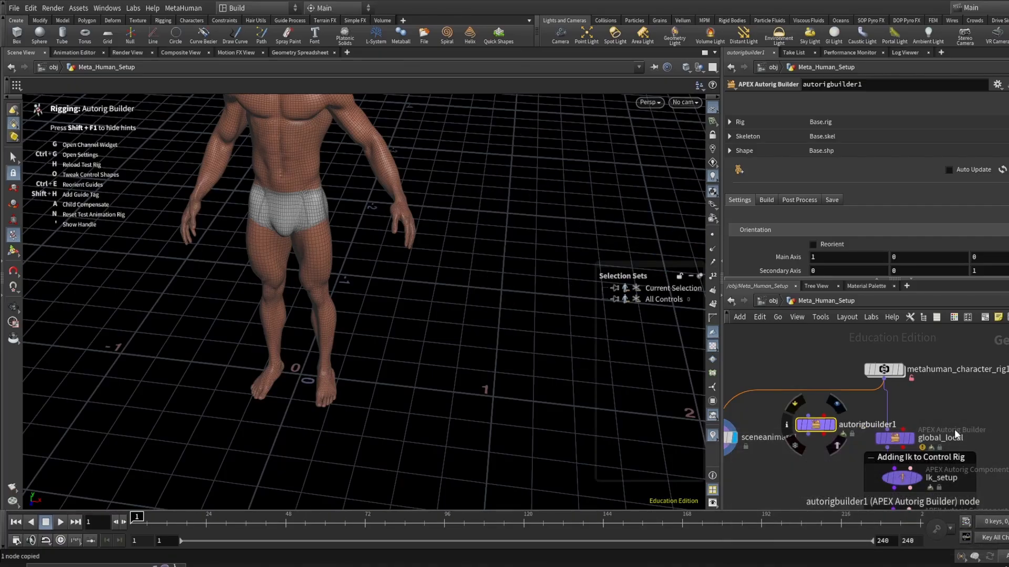
key("Delete")
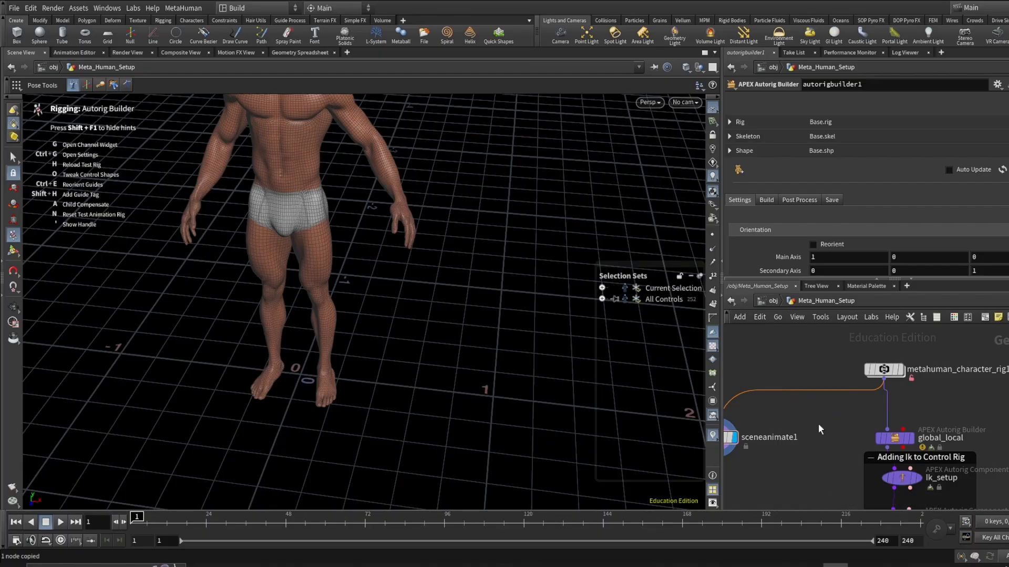
- Select the sceneanimate1 node in the network
middle_click_drag(794, 449, 821, 455)
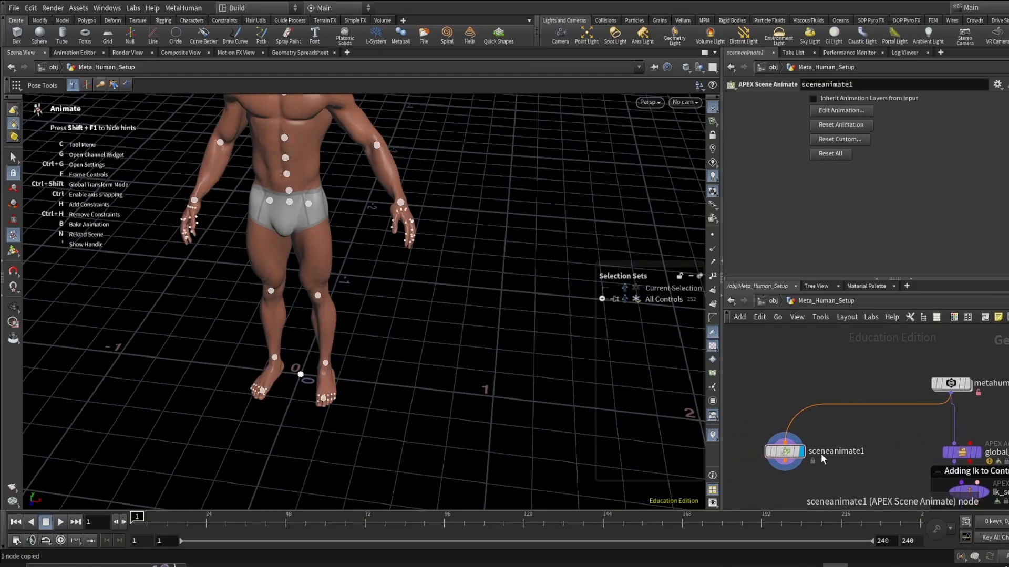
scroll(907, 412, "down", 1)
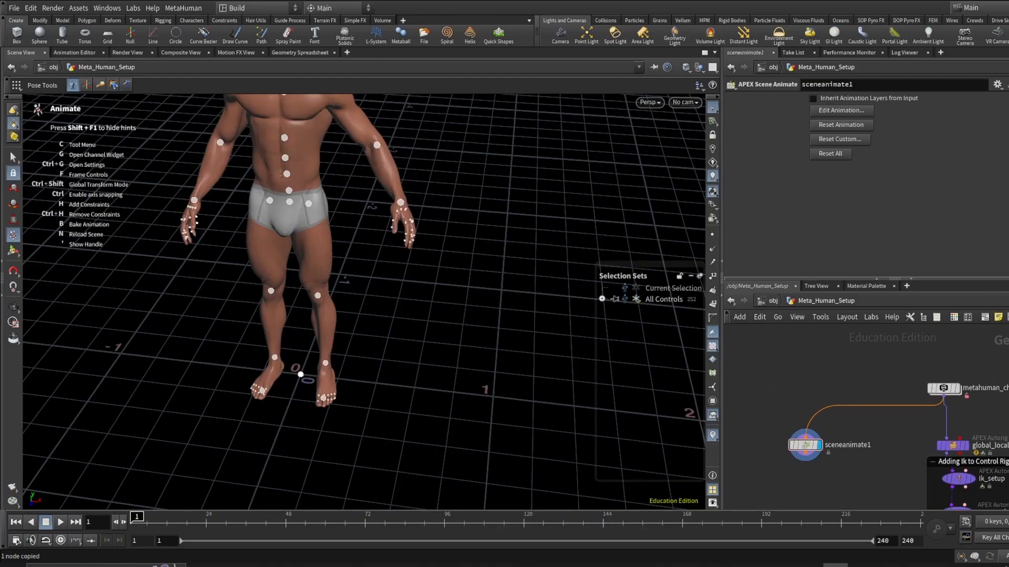
middle_click_drag(999, 405, 905, 411)
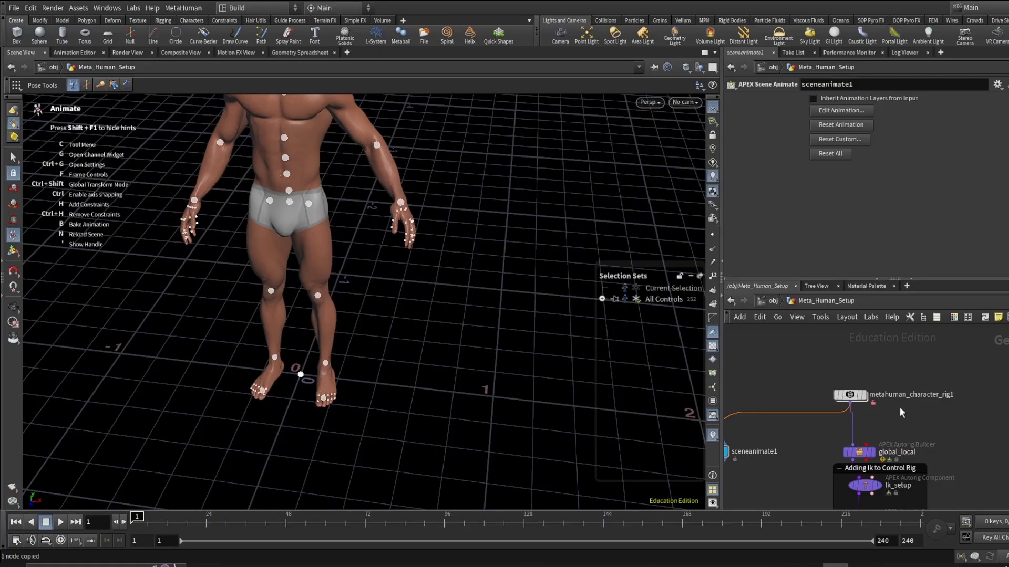
mouse_move(911, 397)
scroll(896, 401, "up", 2)
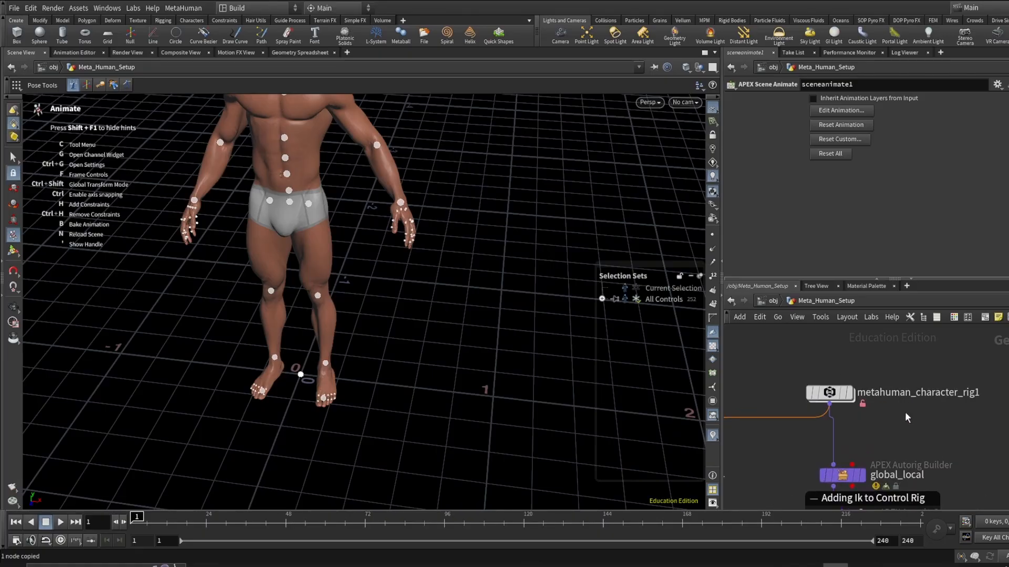
middle_click_drag(906, 414, 938, 395)
scroll(938, 396, "down", 3)
scroll(783, 386, "up", 1)
middle_click_drag(784, 385, 807, 381)
scroll(788, 452, "up", 3)
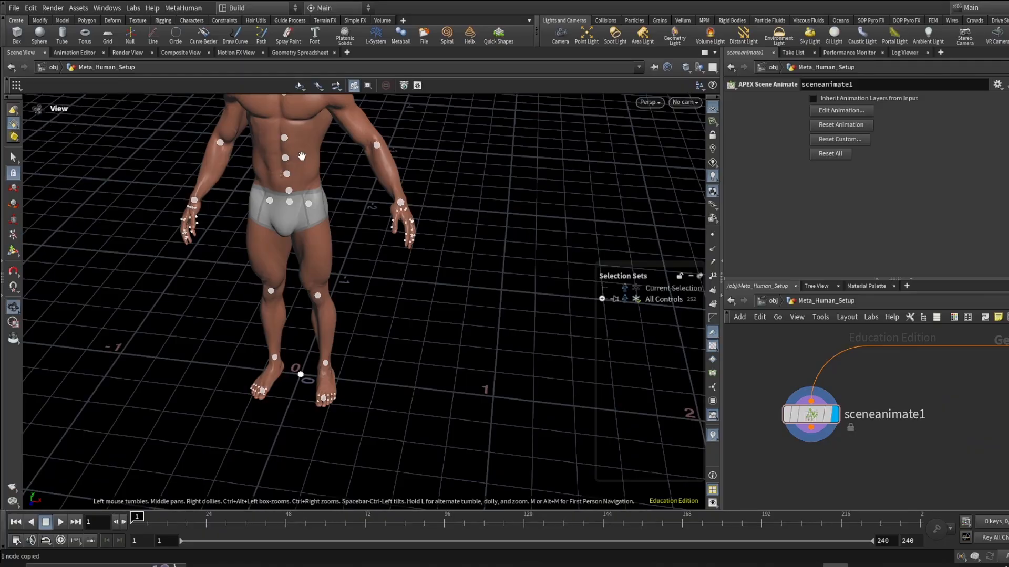
- Activate the Animate state in the viewport to show the character's rig controls
right_click_drag(302, 156, 328, 241, "alt")
left_click_drag(327, 241, 321, 230, "alt")
scroll(322, 229, "down", 10)
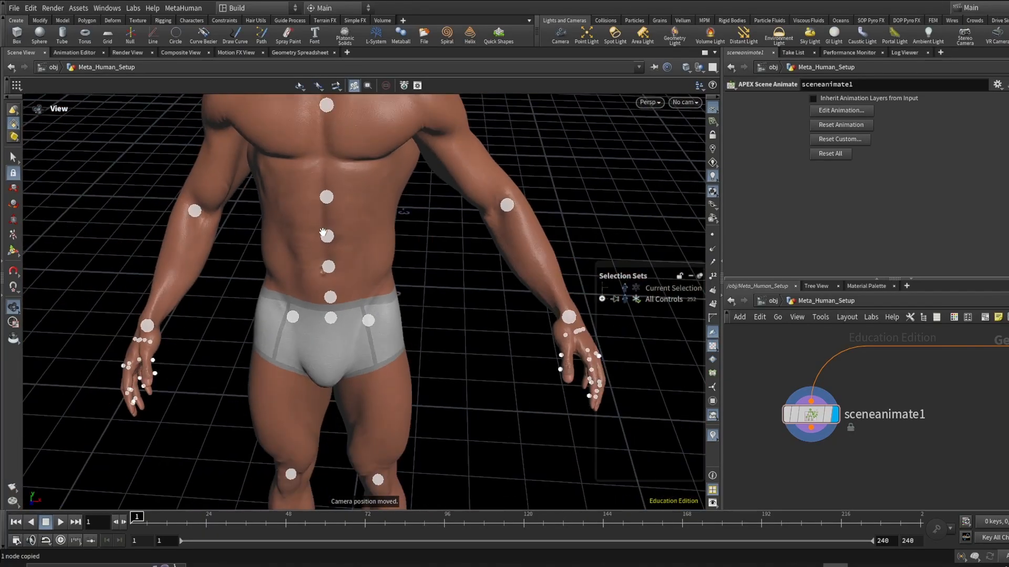
middle_click_drag(337, 144, 366, 225, "alt")
left_click_drag(366, 226, 352, 227, "alt")
key("Return")
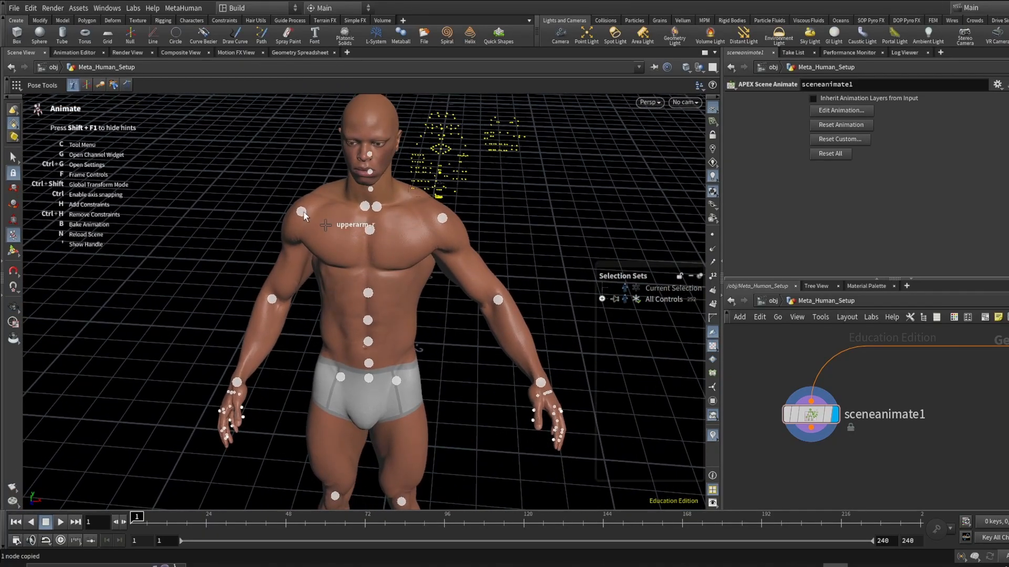
- Select the upperarm_r control on the character's shoulder
left_click(302, 211)
mouse_move(324, 182)
left_mouse_down()
mouse_move(373, 252)
mouse_move(337, 183)
mouse_move(338, 195)
left_mouse_up()
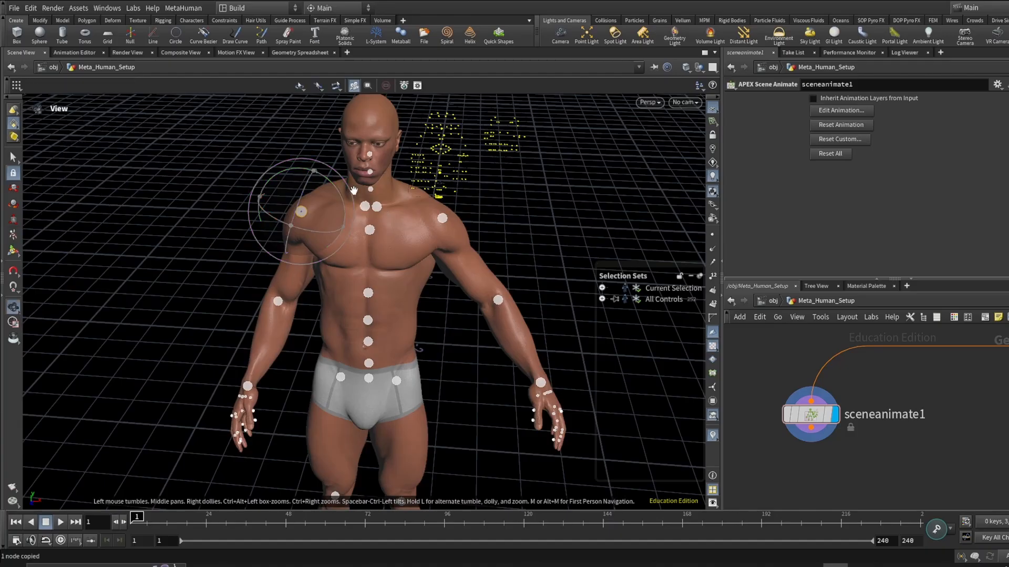
right_click_drag(347, 192, 476, 201, "alt")
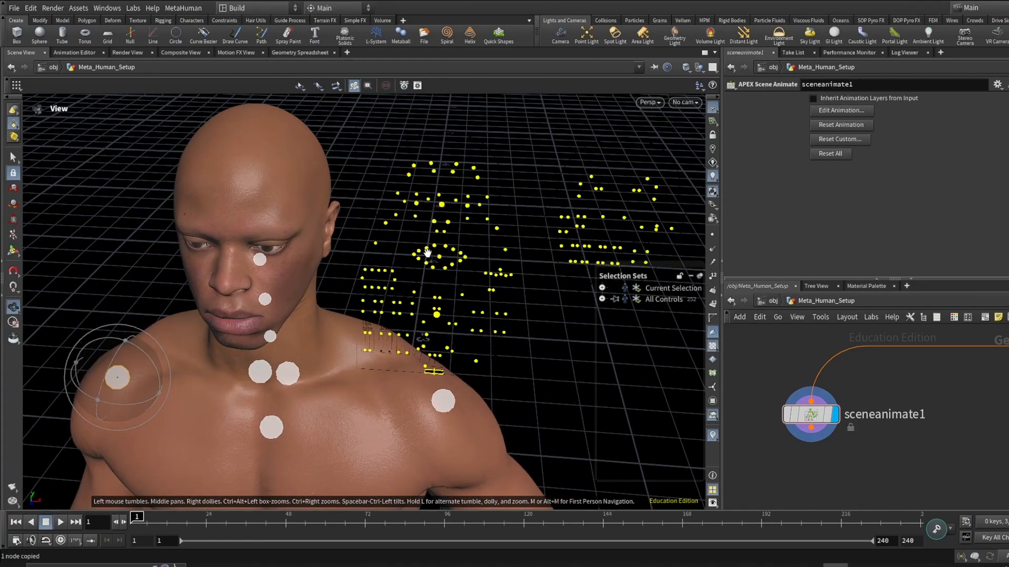
left_click_drag(428, 253, 434, 221, "alt")
key("apostrophe")
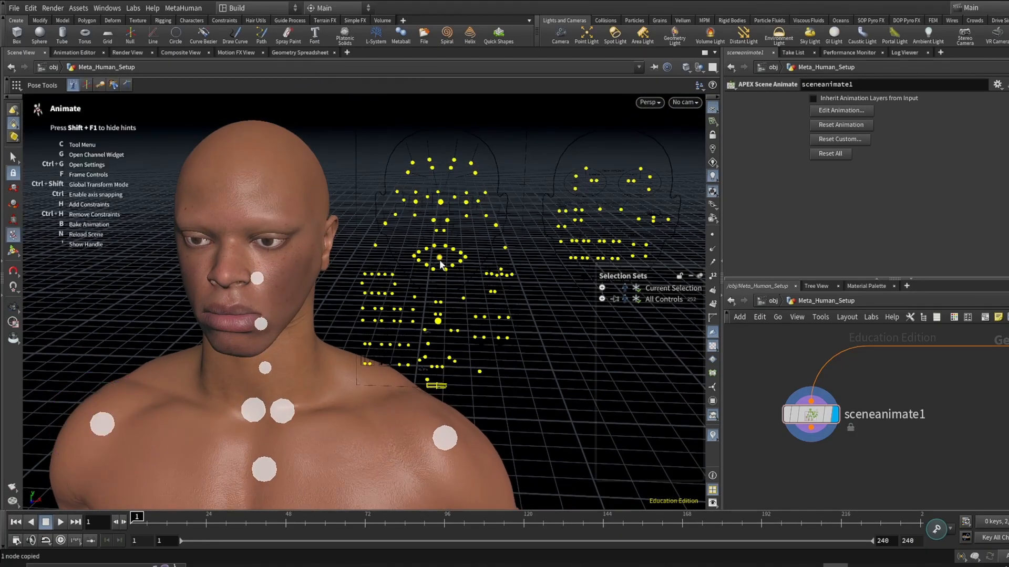
- Orbit around the character to examine the face and body rig controls
mouse_move(442, 261)
left_mouse_down()
mouse_move(433, 255)
mouse_move(445, 264)
left_mouse_up()
right_click_drag(266, 302, 266, 327, "alt")
middle_click_drag(266, 327, 306, 235, "alt")
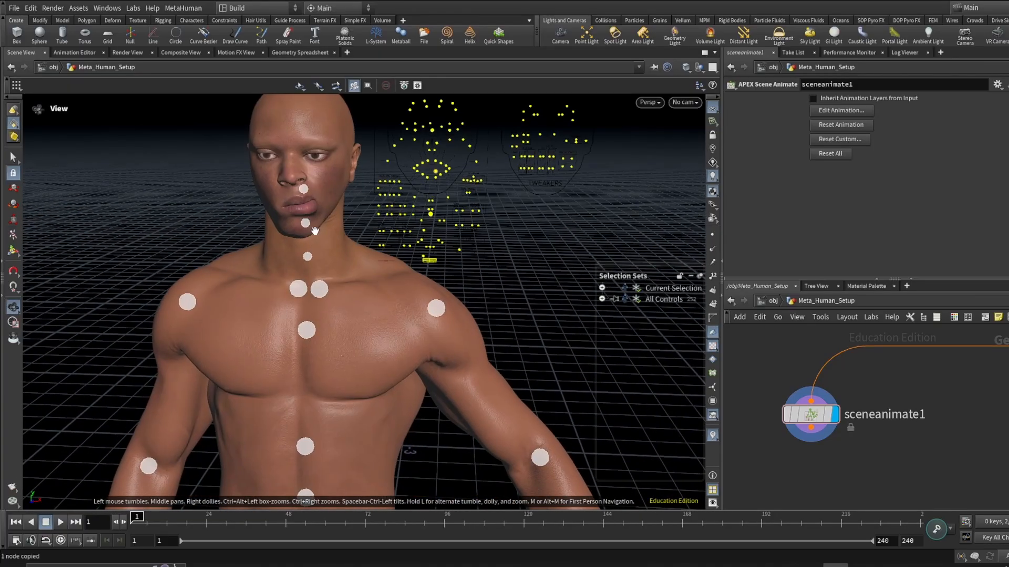
right_click_drag(307, 235, 291, 380, "alt")
middle_click_drag(284, 405, 275, 285, "alt")
scroll(274, 285, "down", 2)
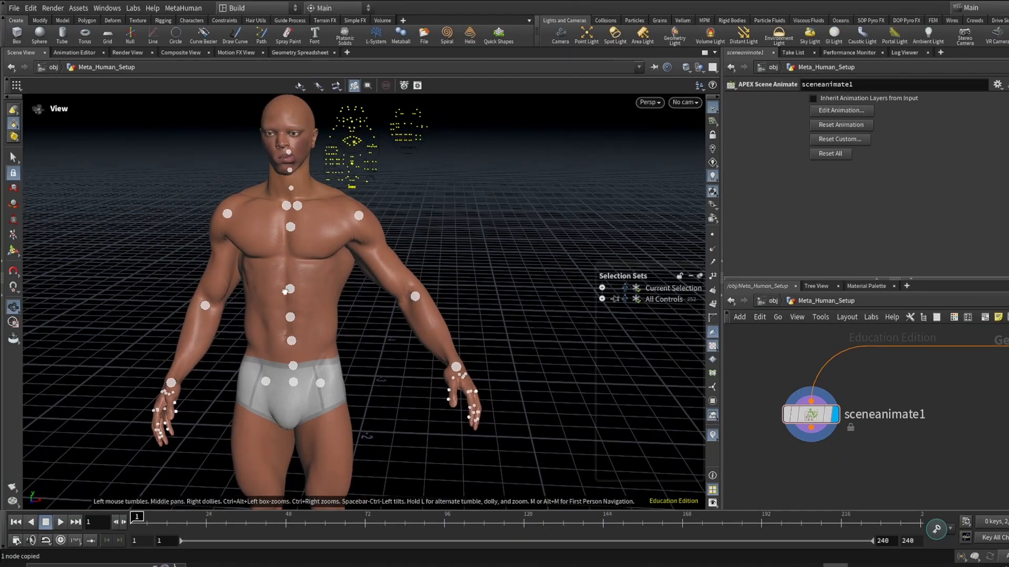
left_click_drag(273, 266, 290, 309, "alt")
scroll(291, 304, "down", 2)
middle_click_drag(291, 304, 303, 305, "alt")
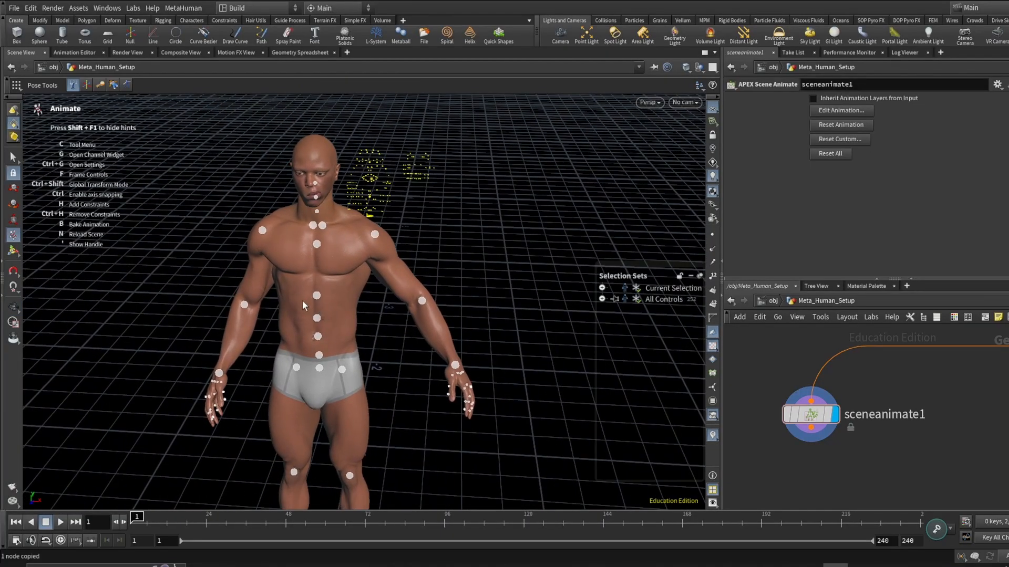
- Dive into the metahuman_character_rig1 node to view its internal network
scroll(844, 427, "down", 4)
middle_click_drag(920, 417, 841, 396)
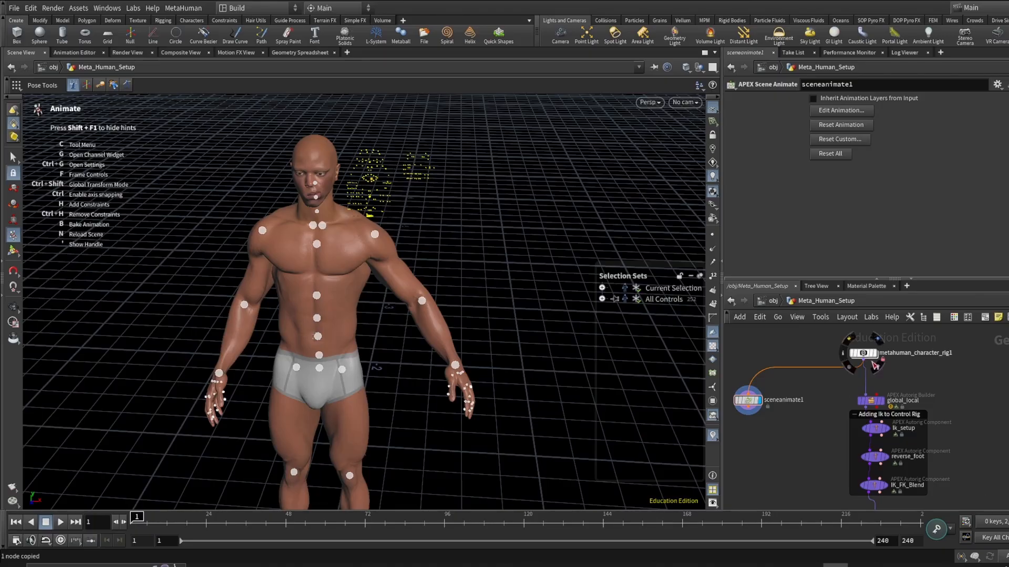
scroll(902, 403, "down", 1)
scroll(901, 404, "up", 2)
mouse_move(901, 403)
middle_mouse_down()
mouse_move(907, 453)
mouse_move(883, 399)
middle_mouse_up()
scroll(896, 412, "up", 2)
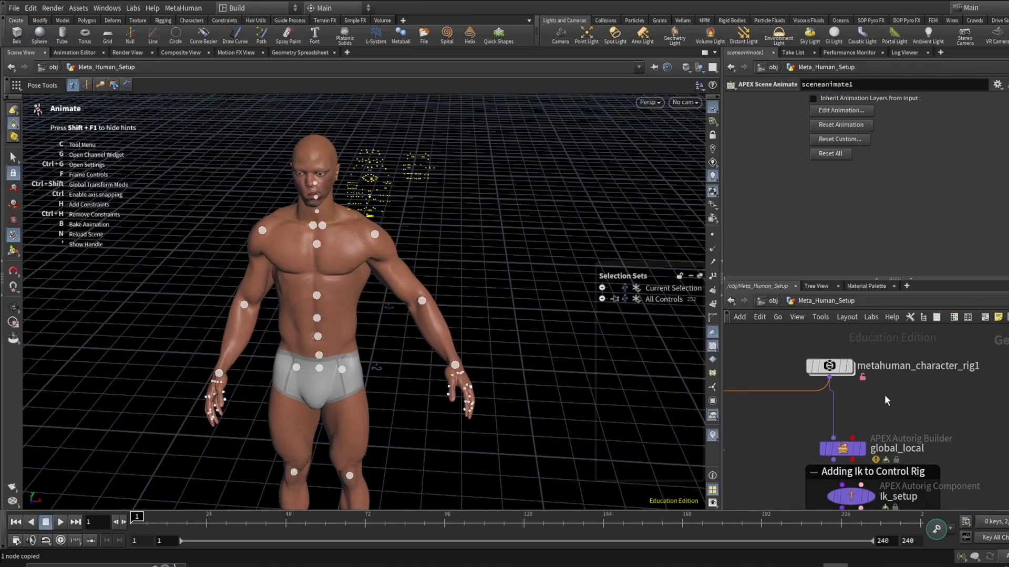
scroll(912, 439, "up", 2)
scroll(907, 426, "down", 2)
scroll(928, 453, "up", 1)
middle_click_drag(928, 453, 906, 439)
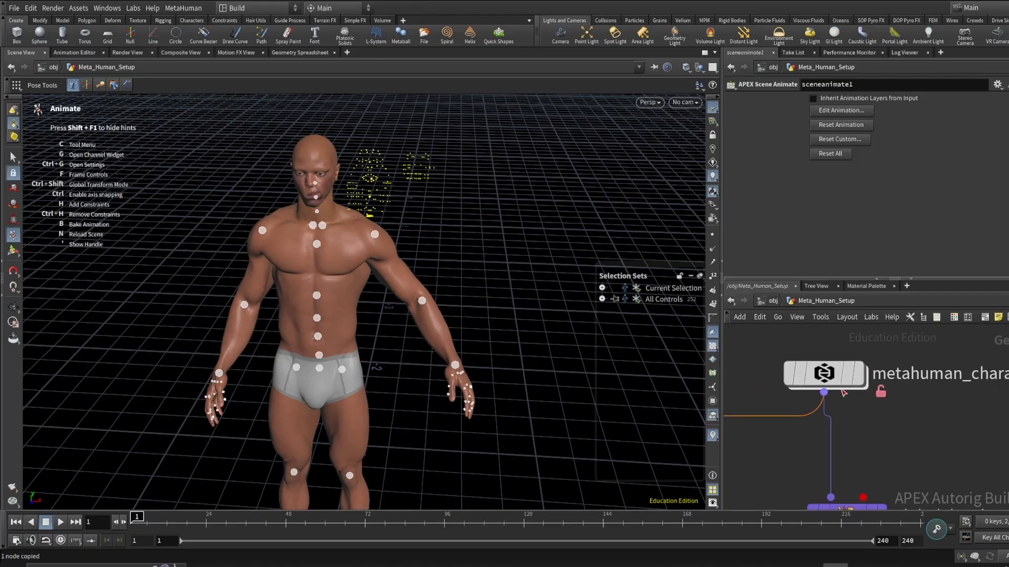
scroll(901, 413, "down", 2)
scroll(902, 414, "up", 1)
scroll(891, 389, "up", 1)
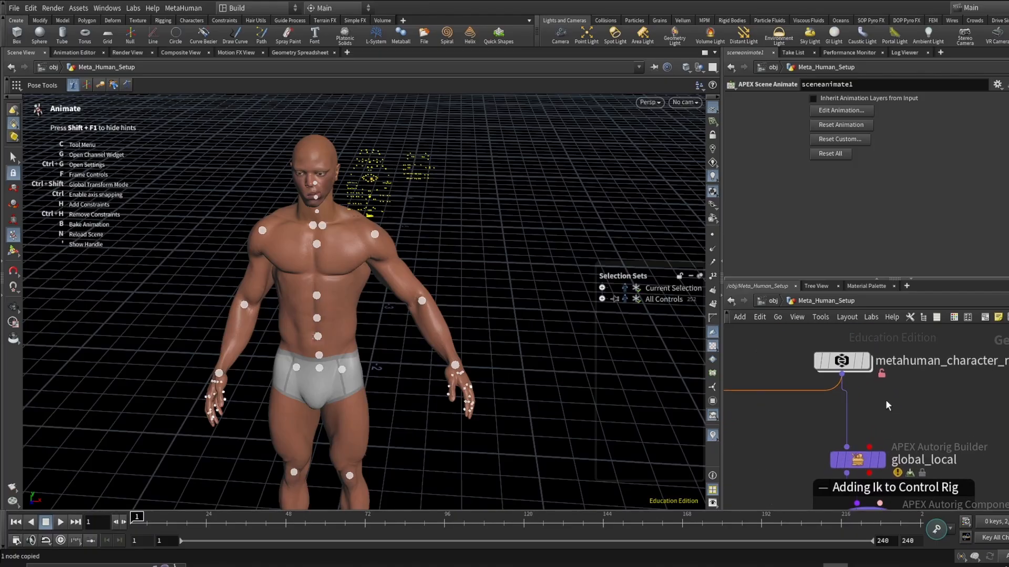
left_click(846, 366)
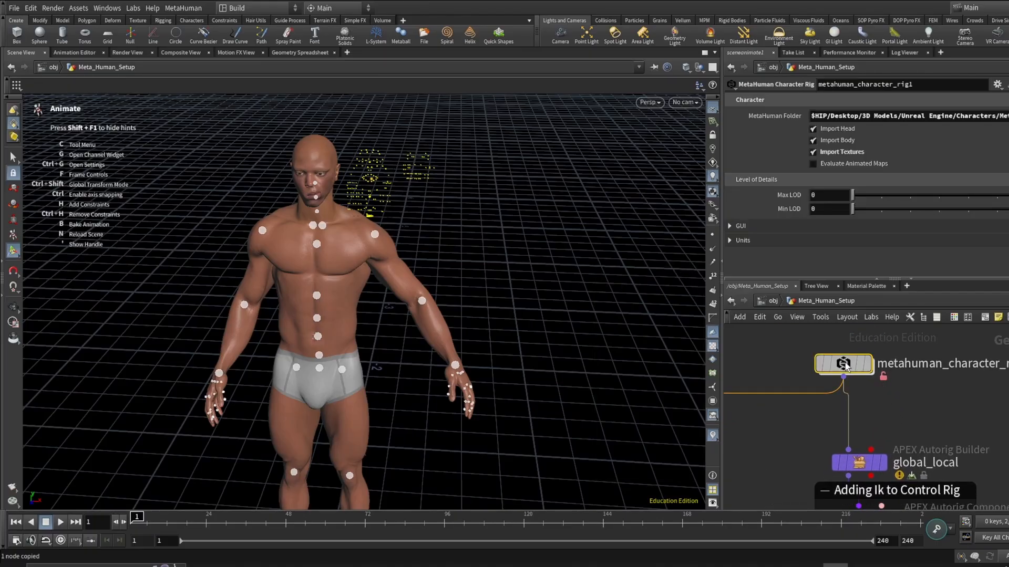
double_click(846, 366)
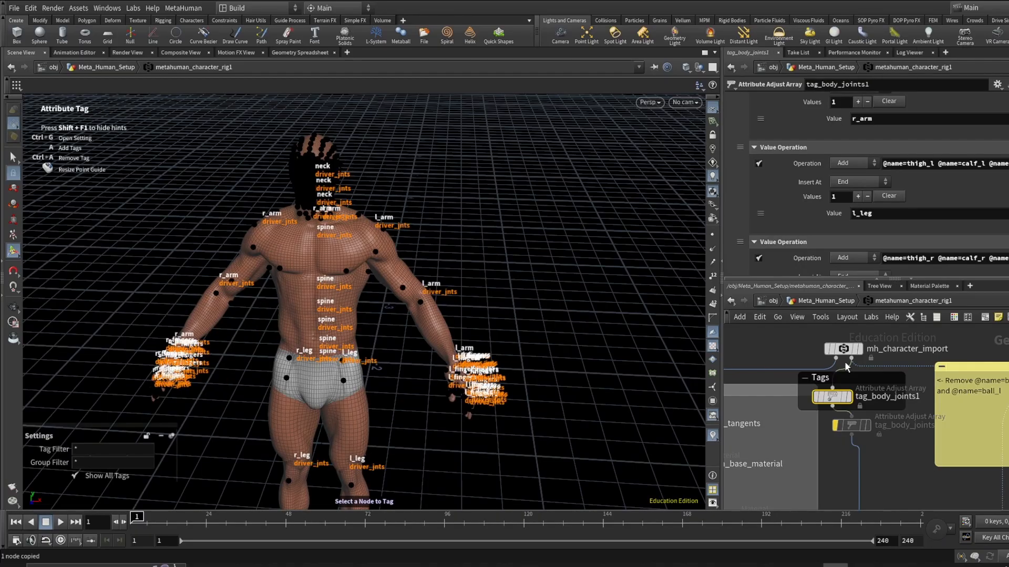
left_click(826, 301)
scroll(845, 363, "up", 2)
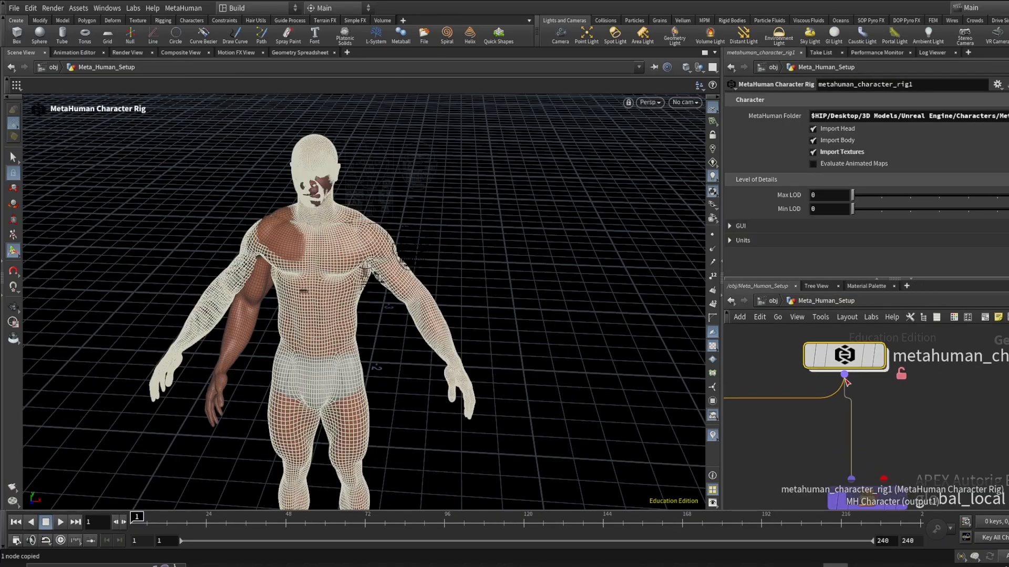
left_click(79, 8)
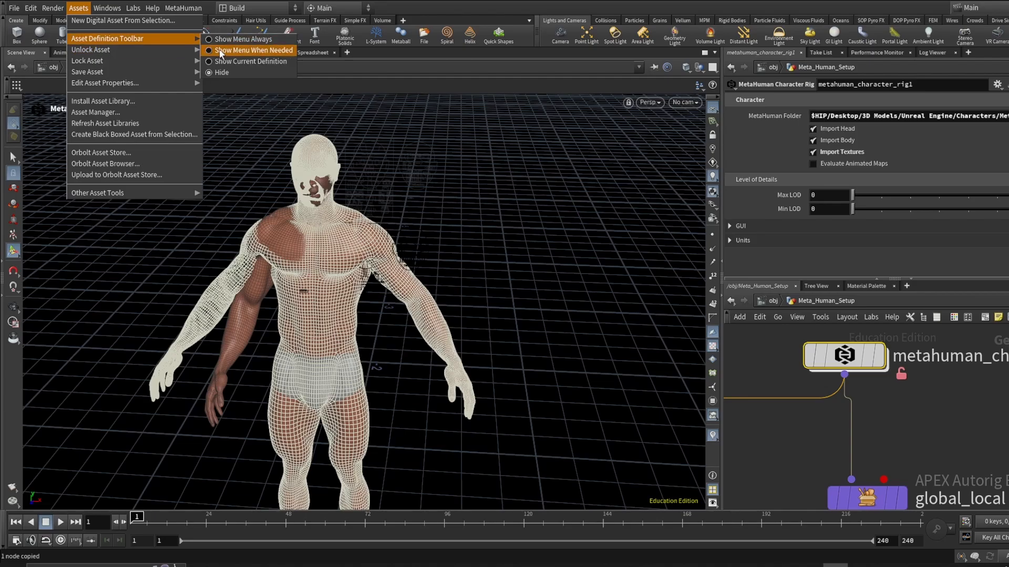
mouse_move(169, 49)
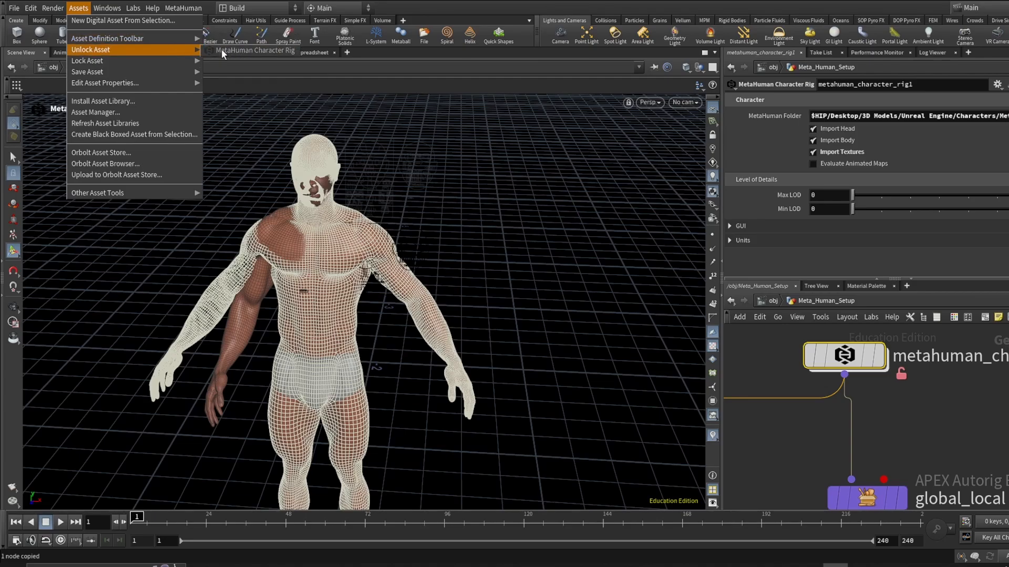
left_click(918, 420)
- Examine the tag_body_joints1 node's value operations and the joint names assigned to the left leg
scroll(887, 412, "up", 2)
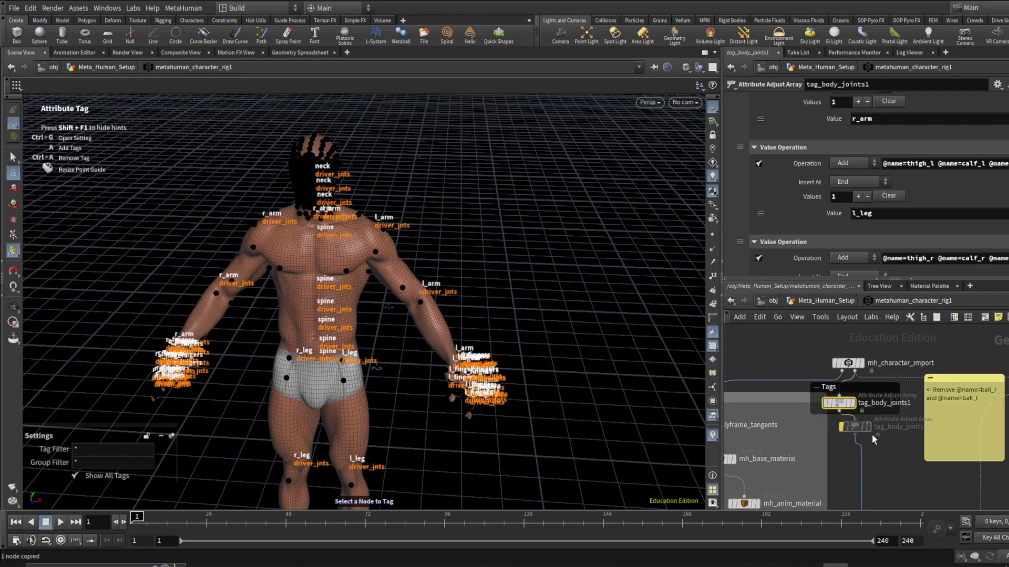
scroll(872, 440, "up", 2)
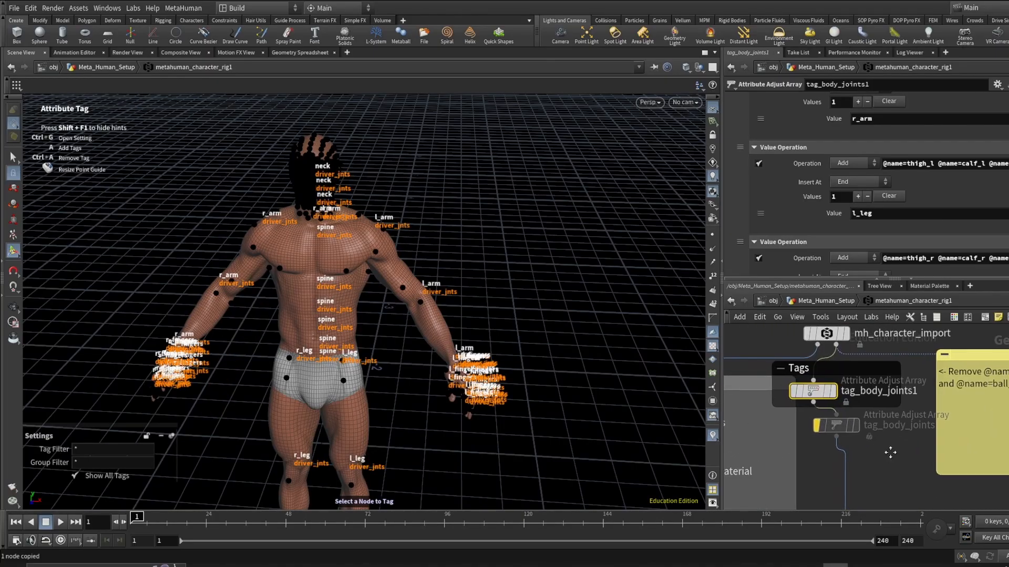
middle_click_drag(890, 451, 913, 482)
scroll(894, 451, "up", 2)
mouse_move(833, 386)
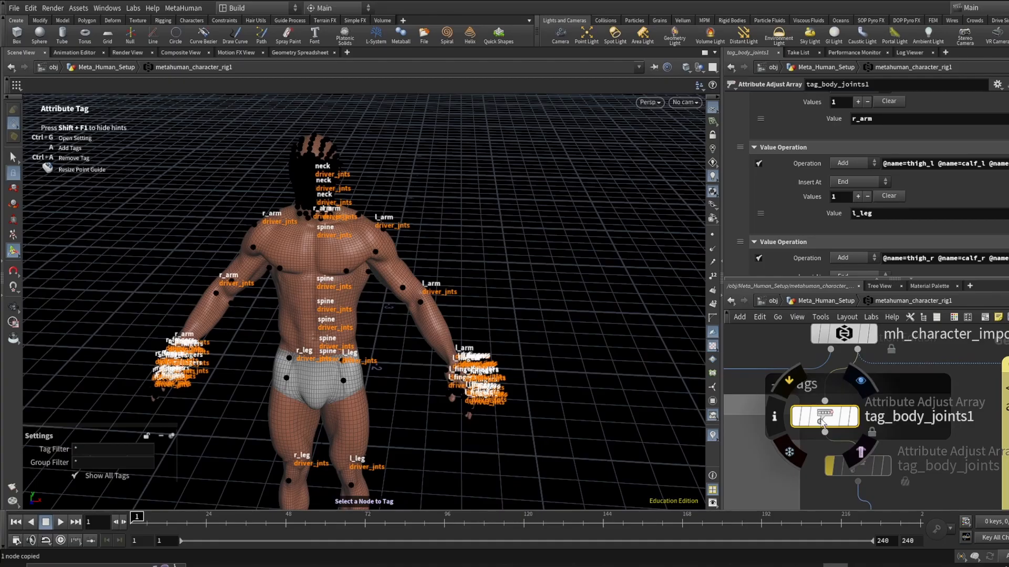
scroll(902, 239, "down", 3)
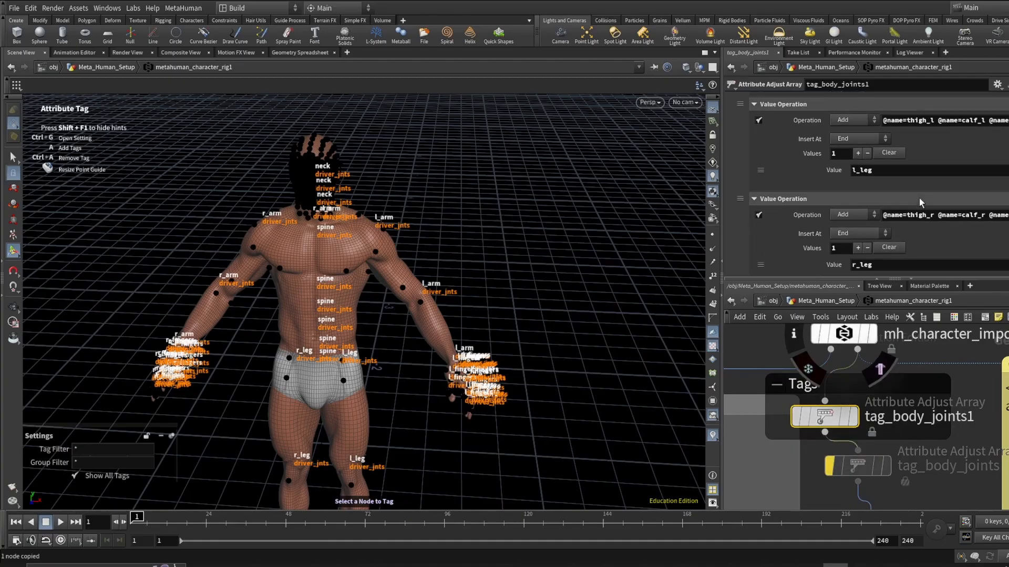
scroll(993, 149, "up", 2)
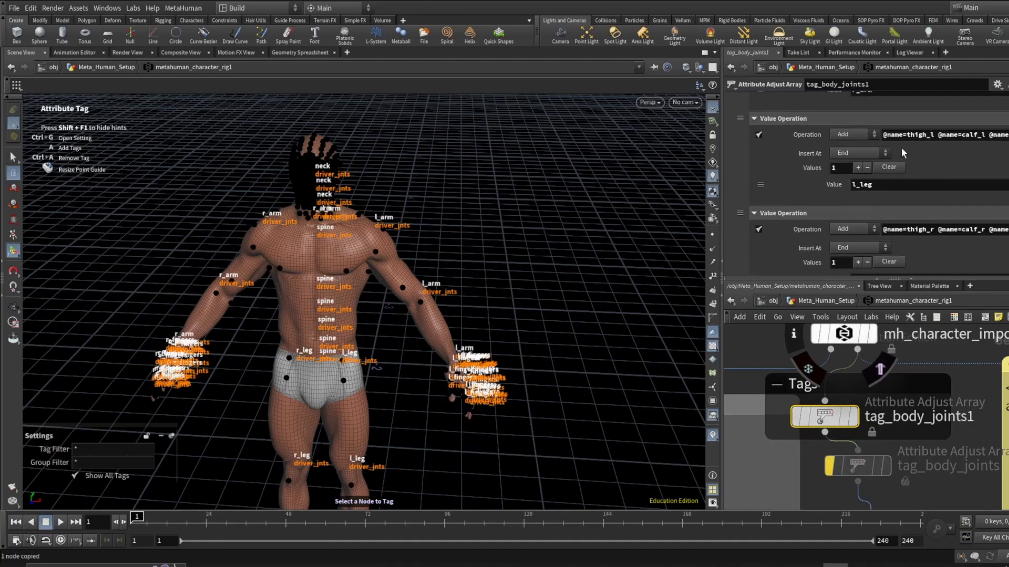
left_click_drag(884, 134, 1008, 134)
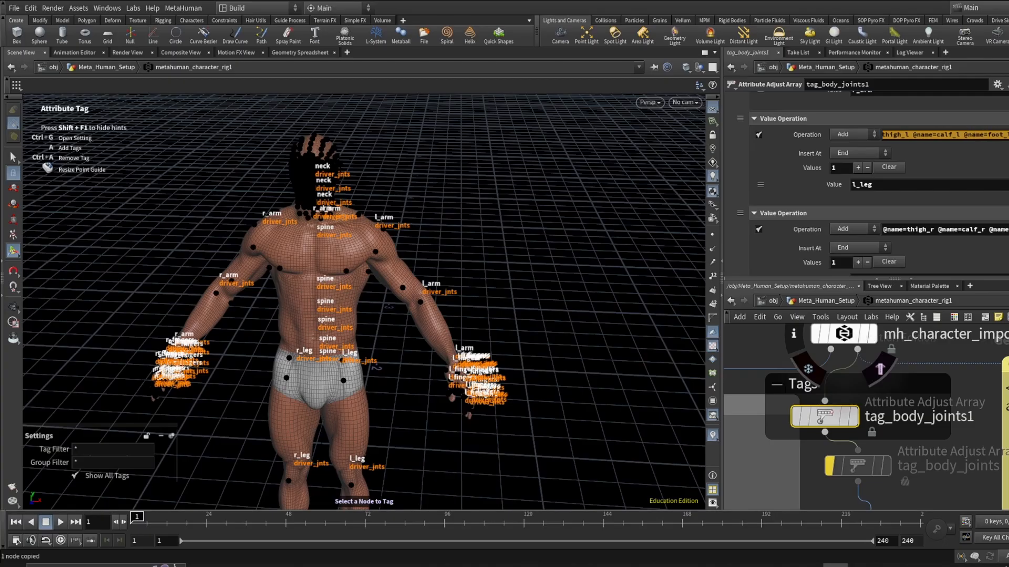
left_click(1002, 163)
scroll(999, 394, "down", 2)
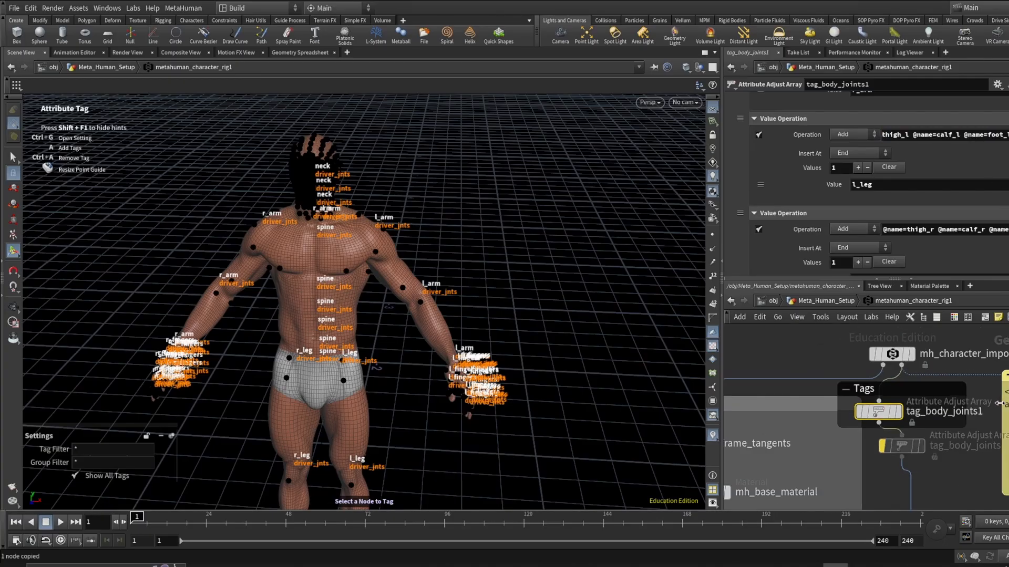
middle_click_drag(1008, 439, 893, 407)
scroll(913, 386, "up", 1)
scroll(914, 386, "down", 1)
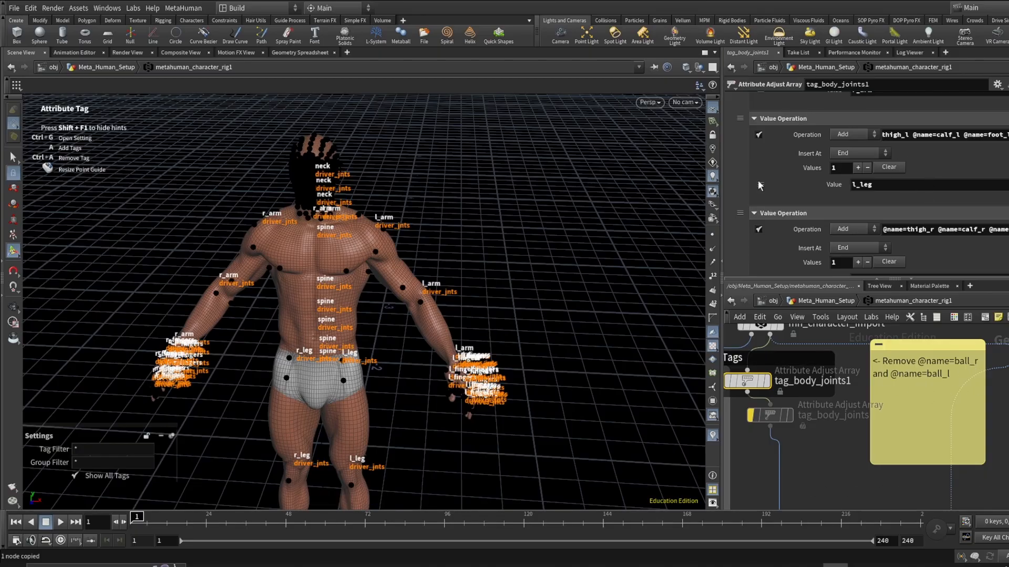
- Orbit around the tagged character and inspect the joint names in the right leg's value operation
key("Escape")
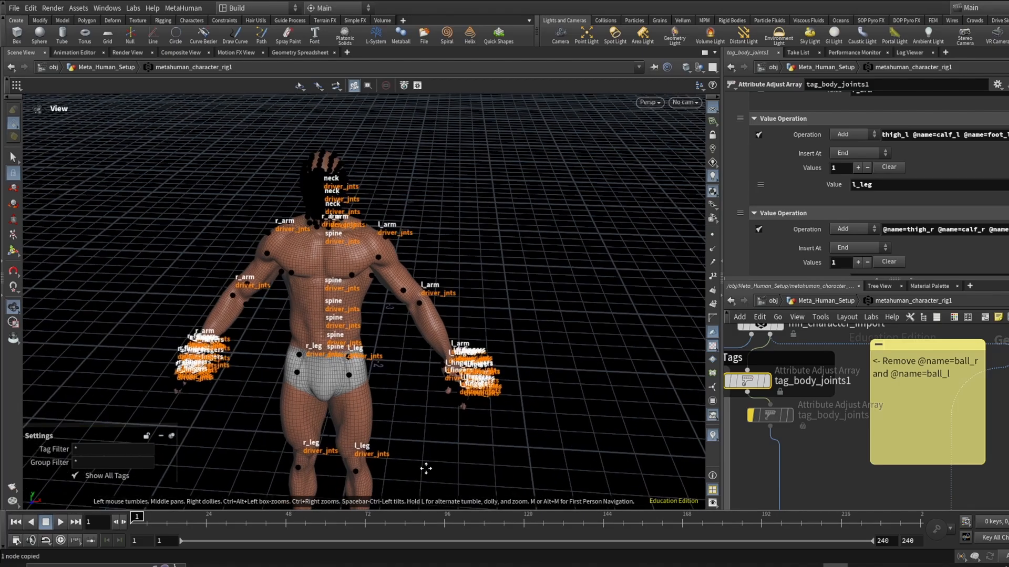
middle_click_drag(424, 468, 399, 305)
left_click_drag(312, 313, 547, 253, "alt")
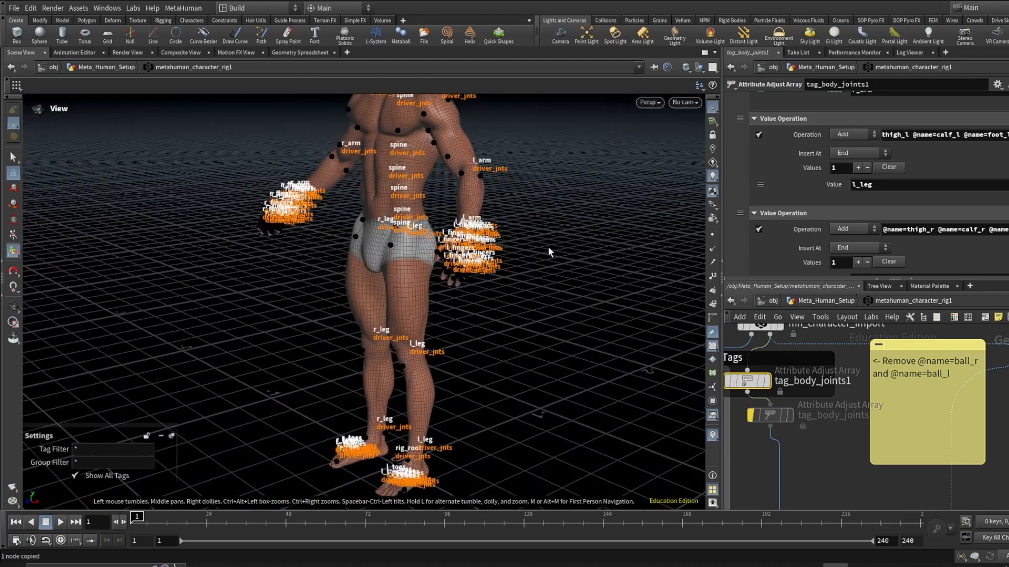
scroll(900, 225, "up", 2)
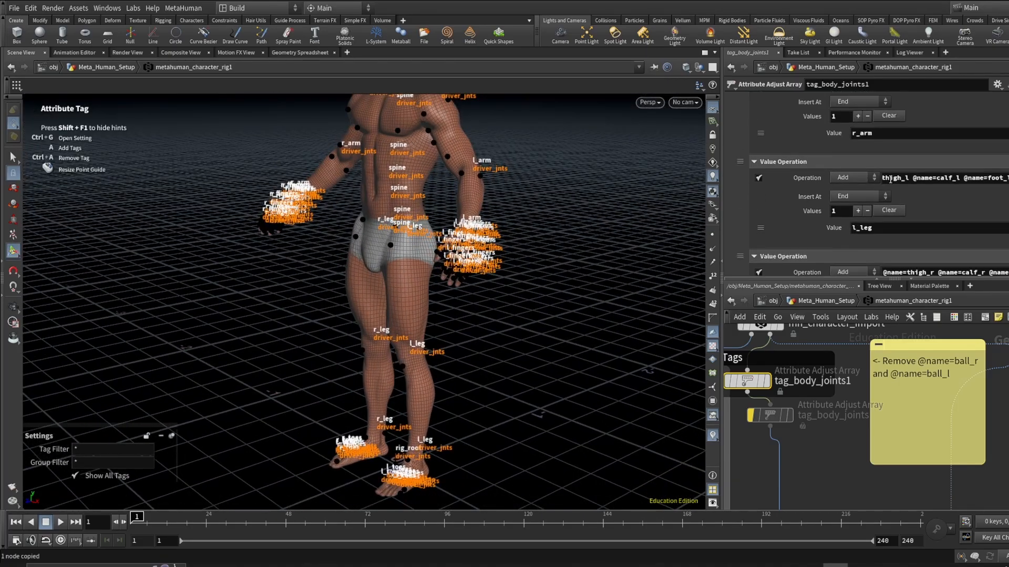
scroll(914, 147, "down", 4)
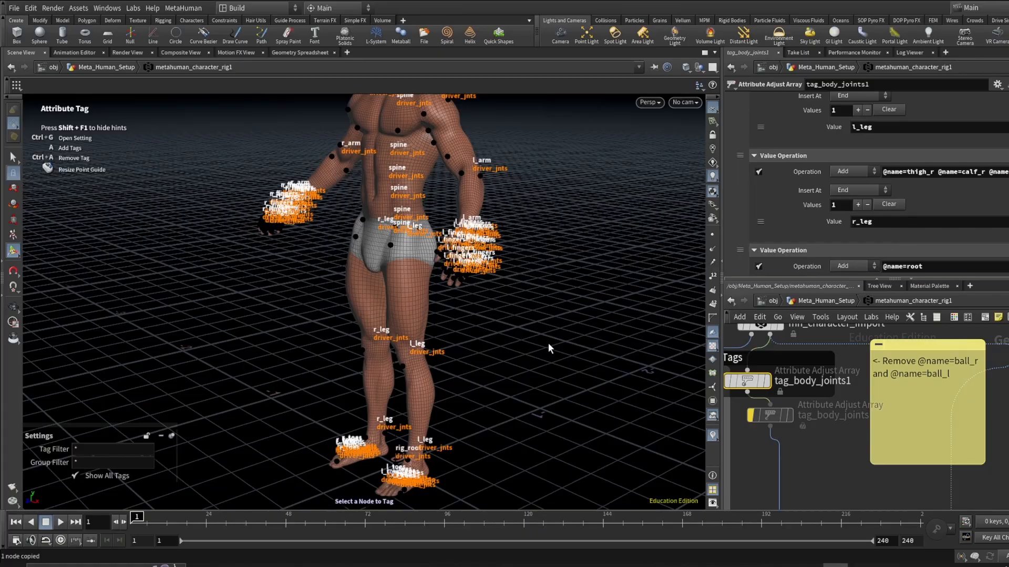
key("alt")
mouse_move(421, 352)
left_mouse_down("alt")
mouse_move(473, 347)
mouse_move(409, 336)
mouse_move(416, 327)
mouse_move(430, 337)
left_mouse_up("alt")
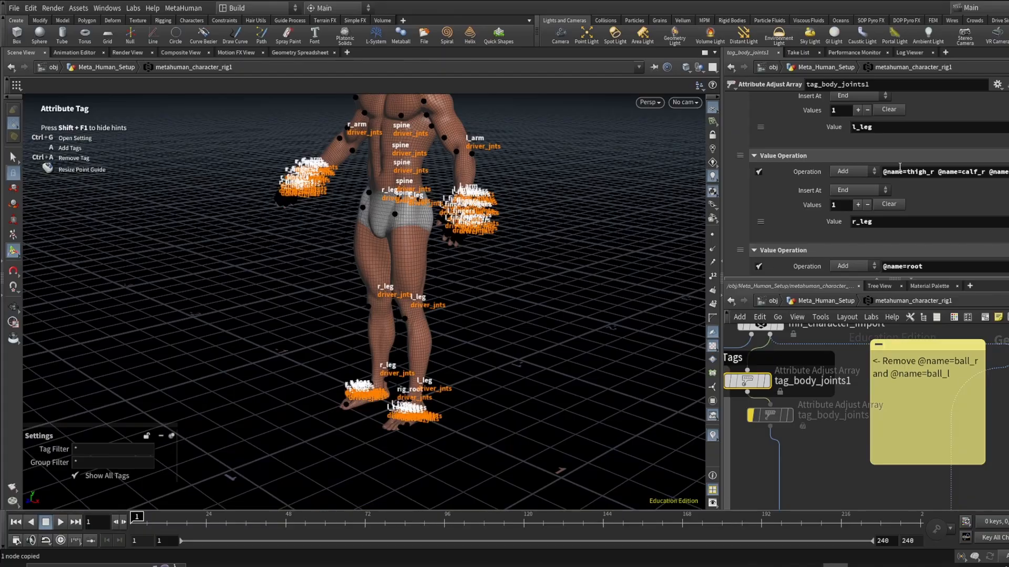
left_click_drag(893, 174, 1008, 175)
left_click(999, 192)
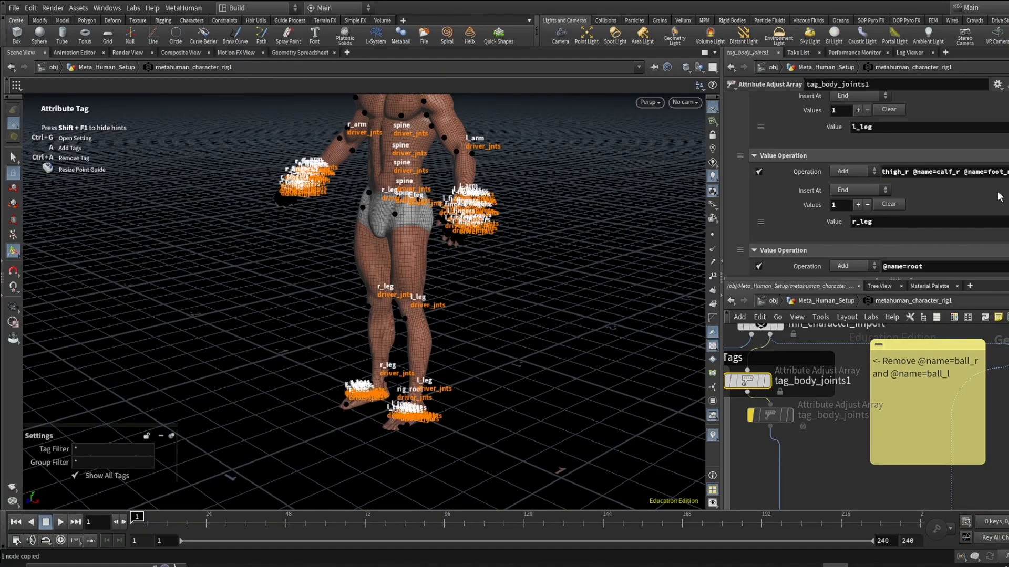
- Orbit around the character's legs to examine the leg and foot joint tags
left_click_drag(412, 353, 362, 441, "alt")
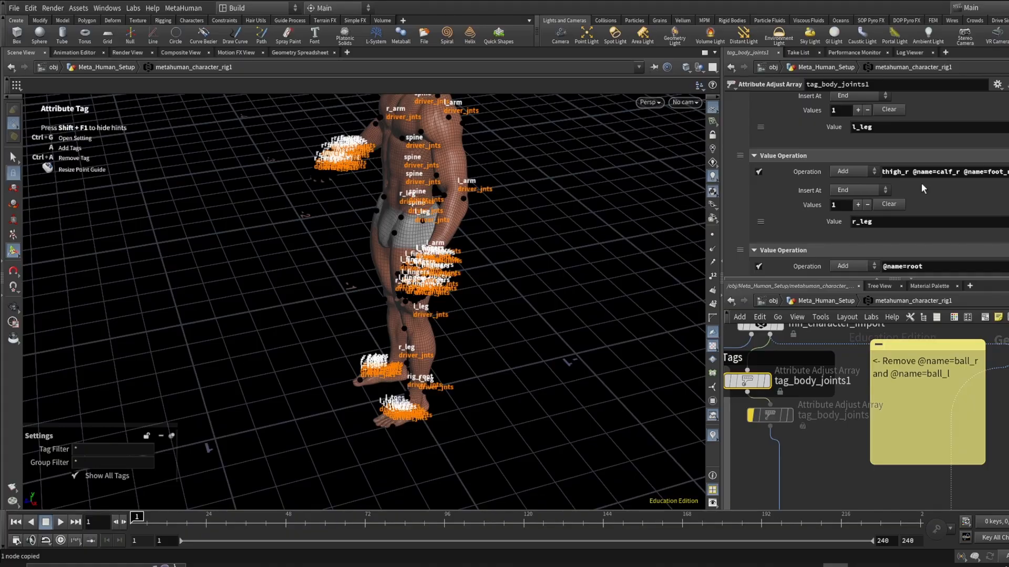
left_click_drag(435, 424, 374, 402, "alt")
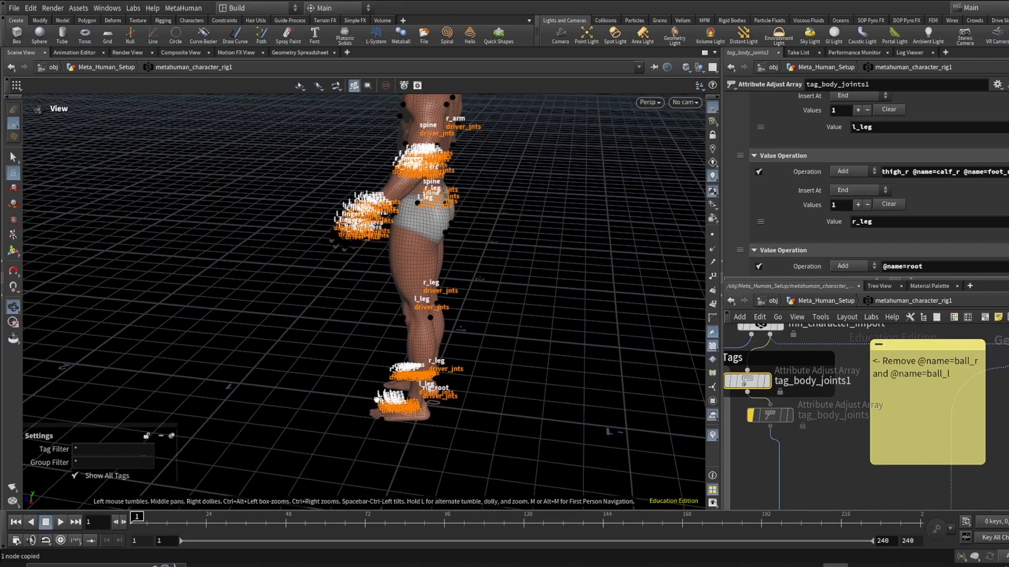
right_click_drag(428, 402, 434, 358, "alt")
left_click_drag(433, 358, 392, 279, "alt")
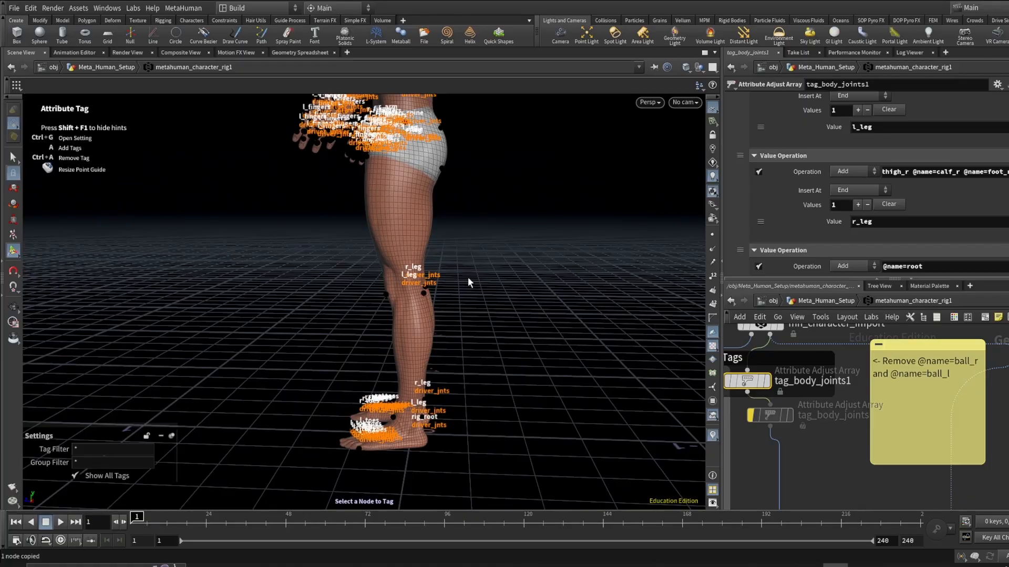
left_click_drag(456, 272, 480, 305, "alt")
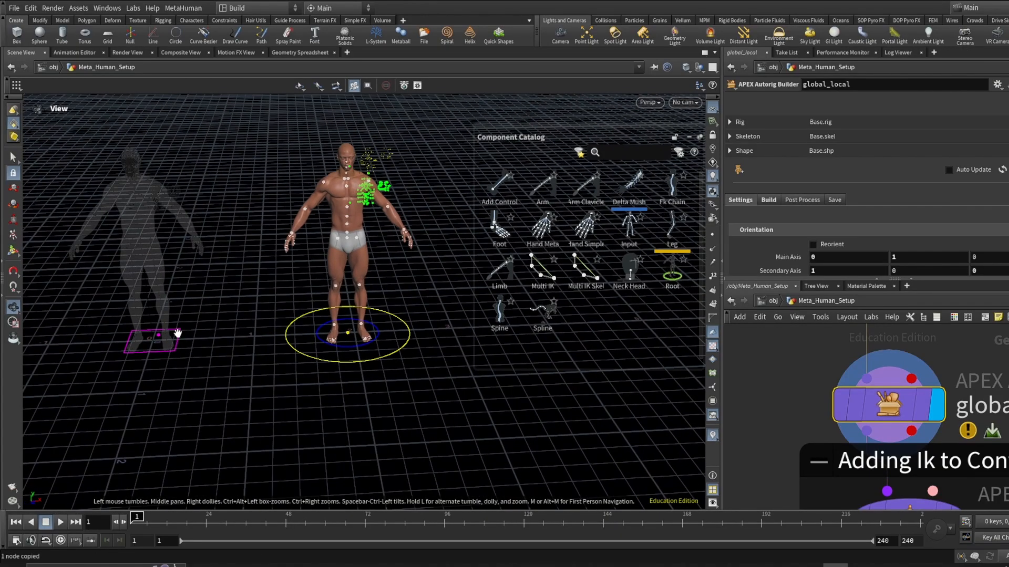
- Inspect the global_local Autorig Builder's build settings and the root guide around the character
left_click_drag(178, 333, 254, 342)
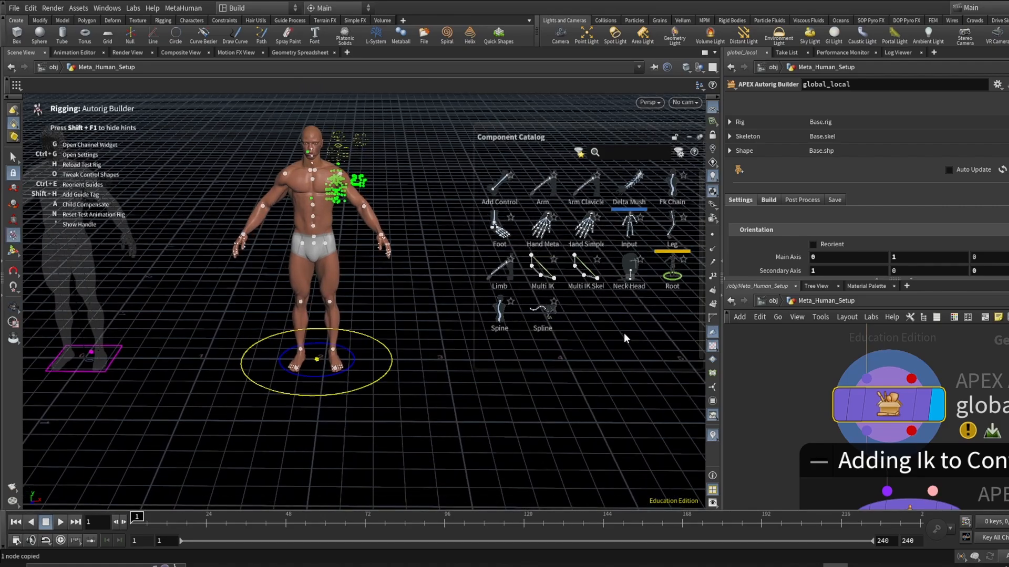
left_click(769, 201)
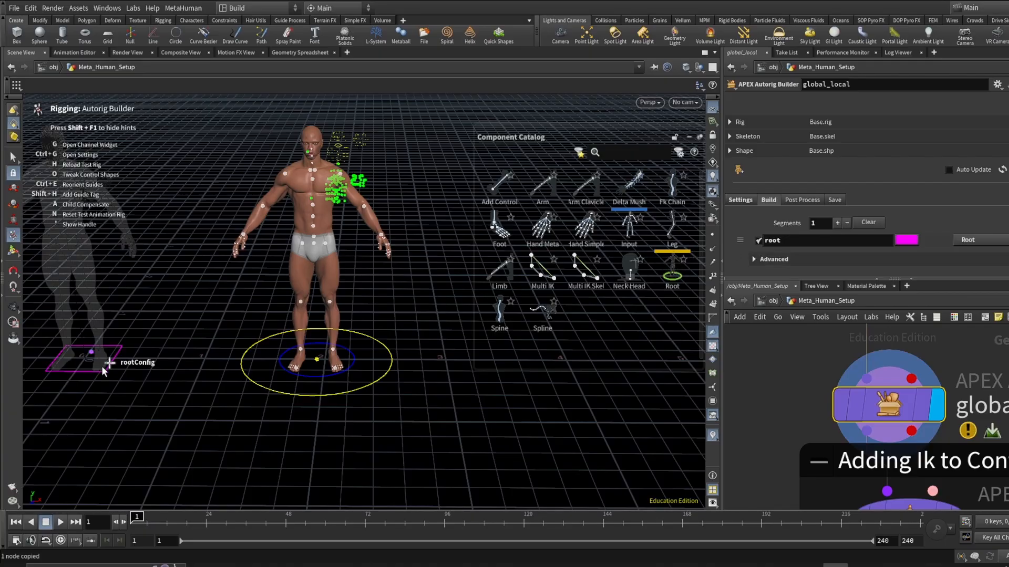
middle_click_drag(113, 364, 304, 385, "alt")
scroll(285, 381, "up", 5)
scroll(284, 381, "up", 3)
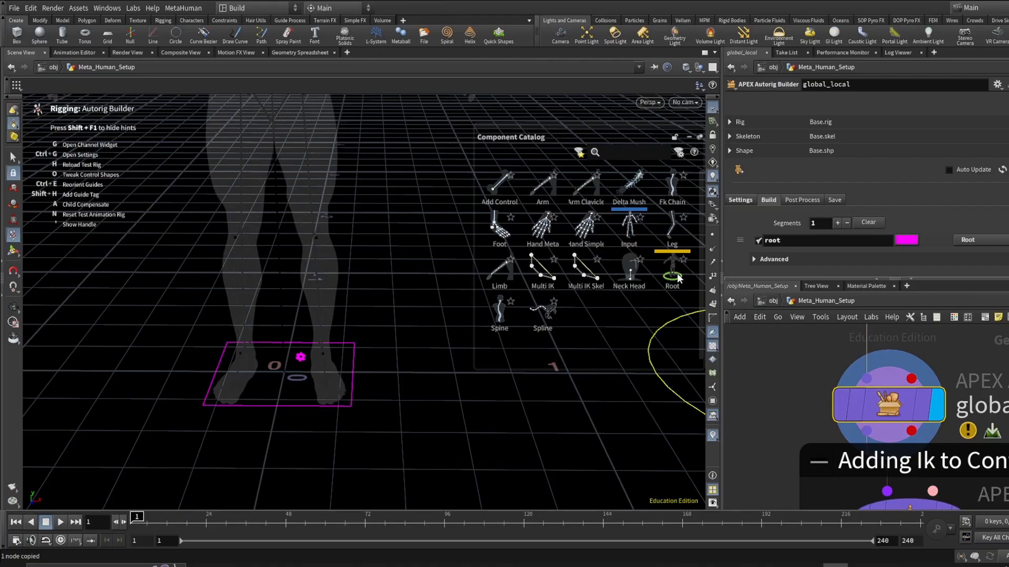
scroll(429, 397, "down", 3)
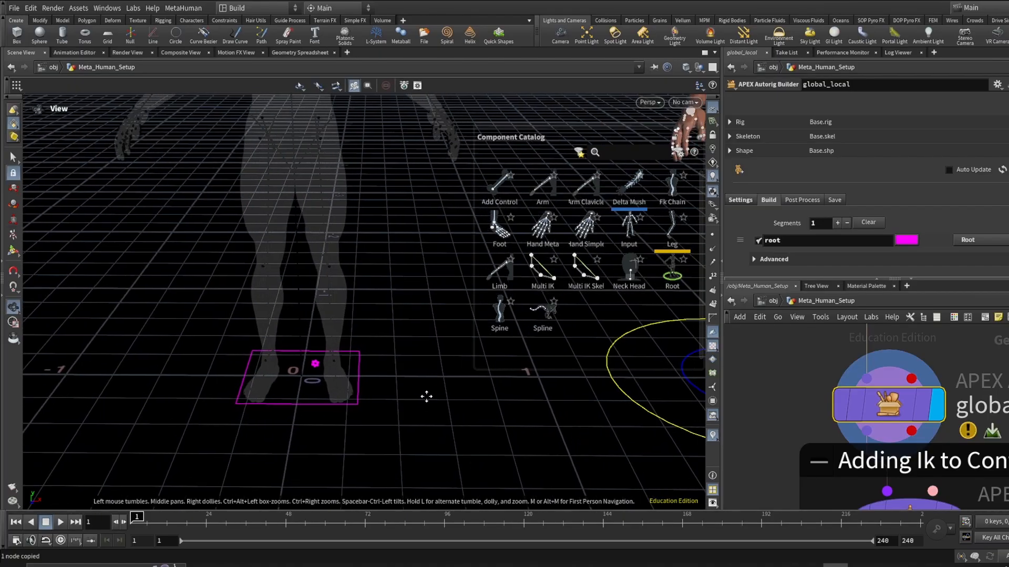
middle_click_drag(425, 396, 286, 374, "alt")
scroll(286, 374, "down", 2)
middle_click_drag(389, 393, 292, 384, "alt")
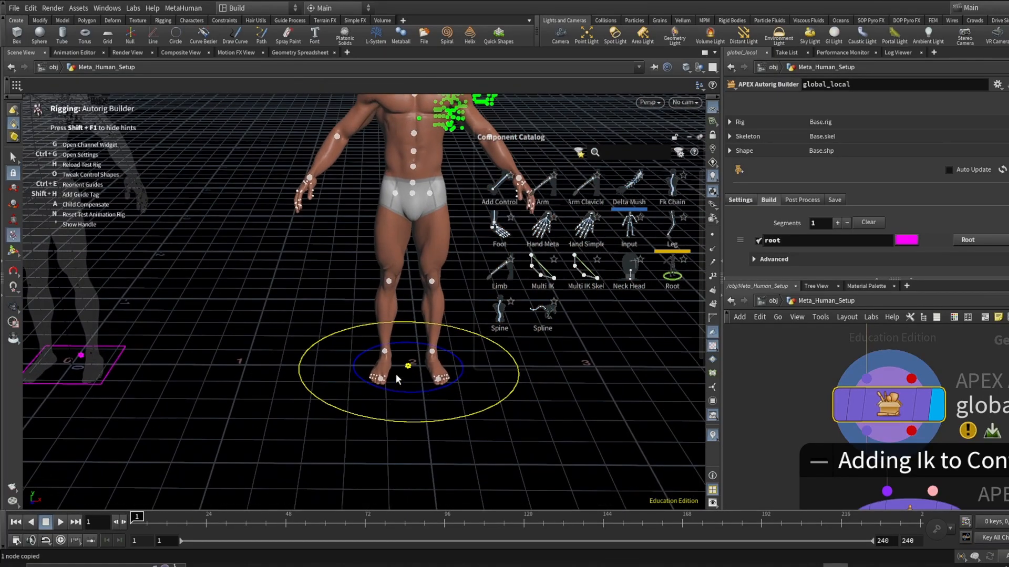
scroll(378, 401, "down", 3)
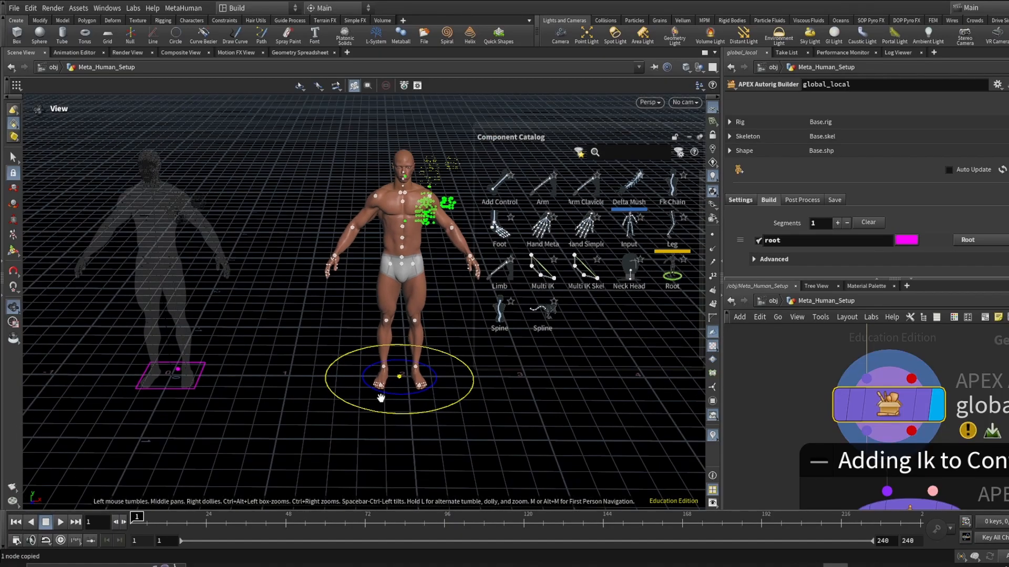
middle_click_drag(379, 401, 341, 393, "alt")
scroll(944, 426, "down", 5)
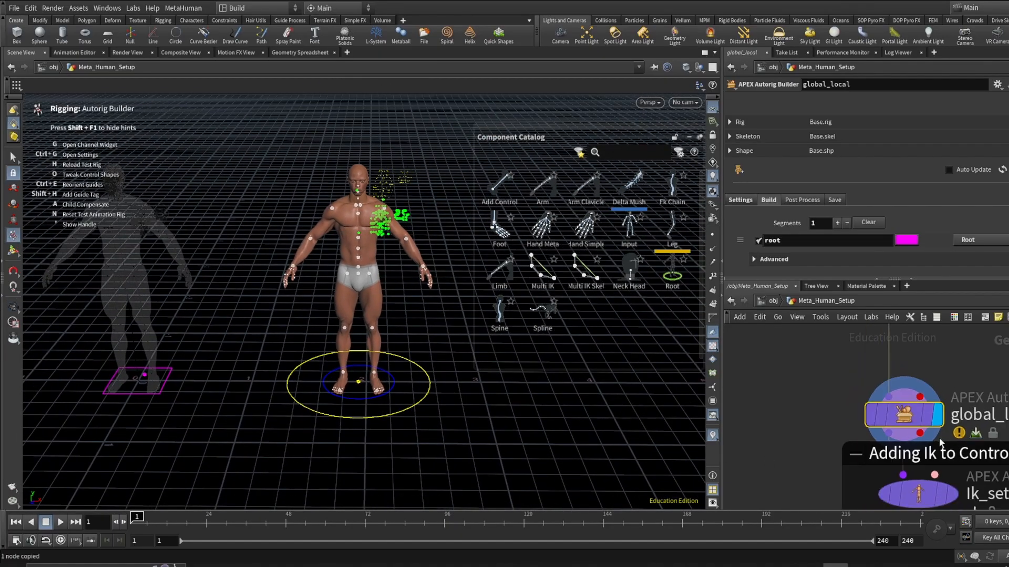
- Display and select the Ik_setup Autorig Component node in the network
middle_click_drag(984, 453, 907, 395)
scroll(925, 371, "up", 4)
mouse_move(879, 389)
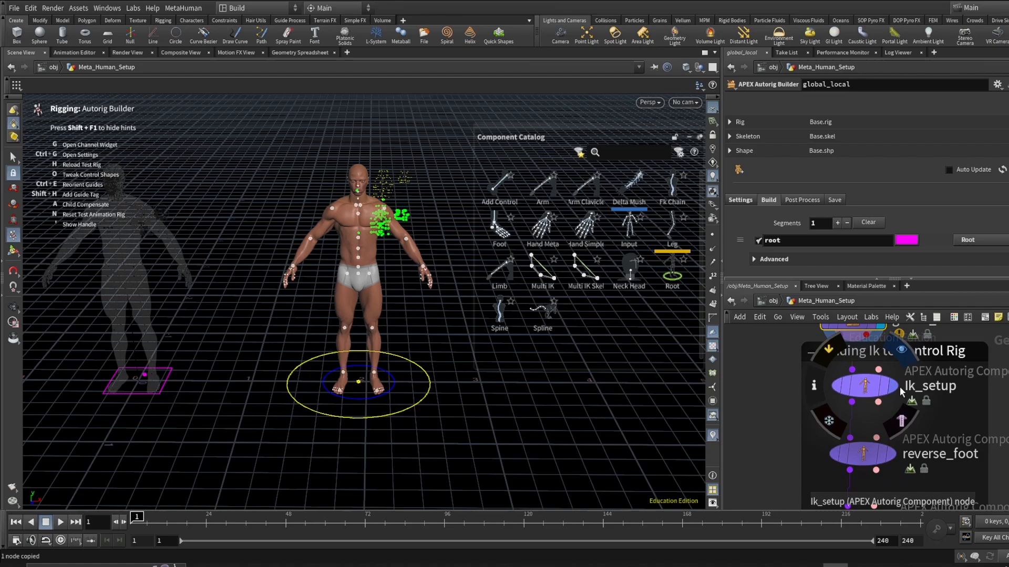
key("r")
left_click(870, 390)
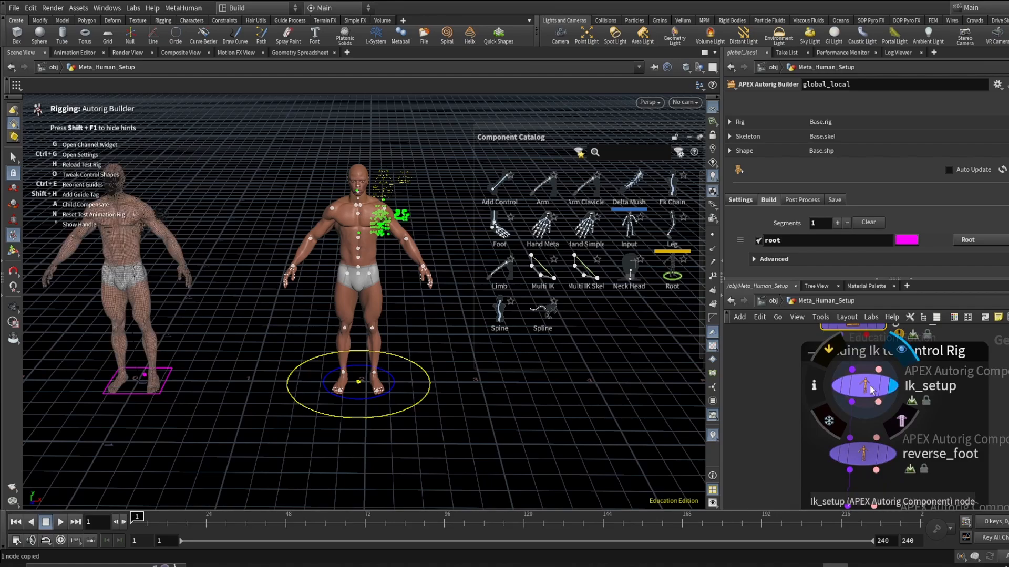
left_click(869, 390)
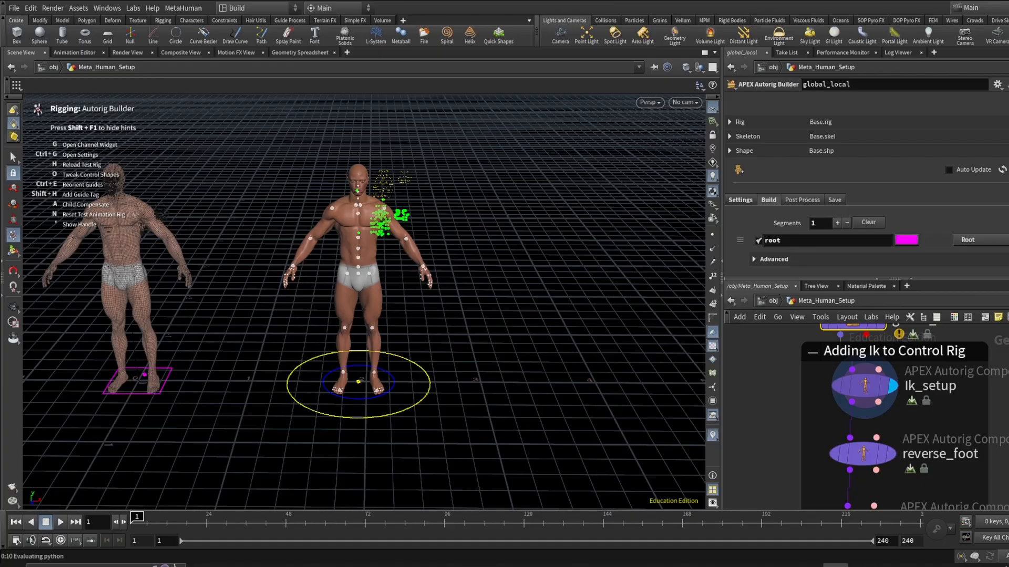
left_click(944, 390)
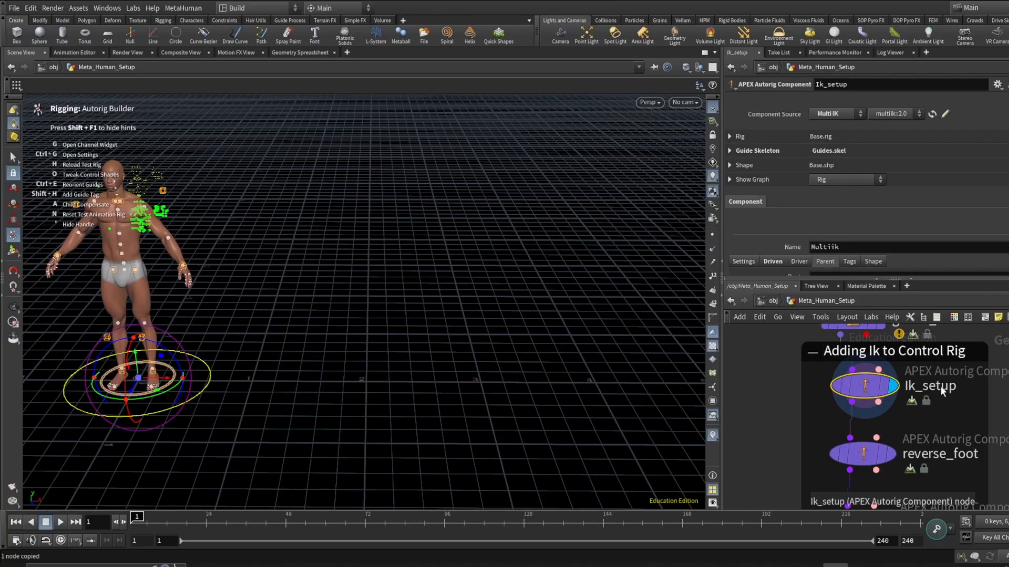
- Orbit around the character to examine the IK pole vector and foot controls
key("Escape")
middle_click_drag(228, 333, 394, 378)
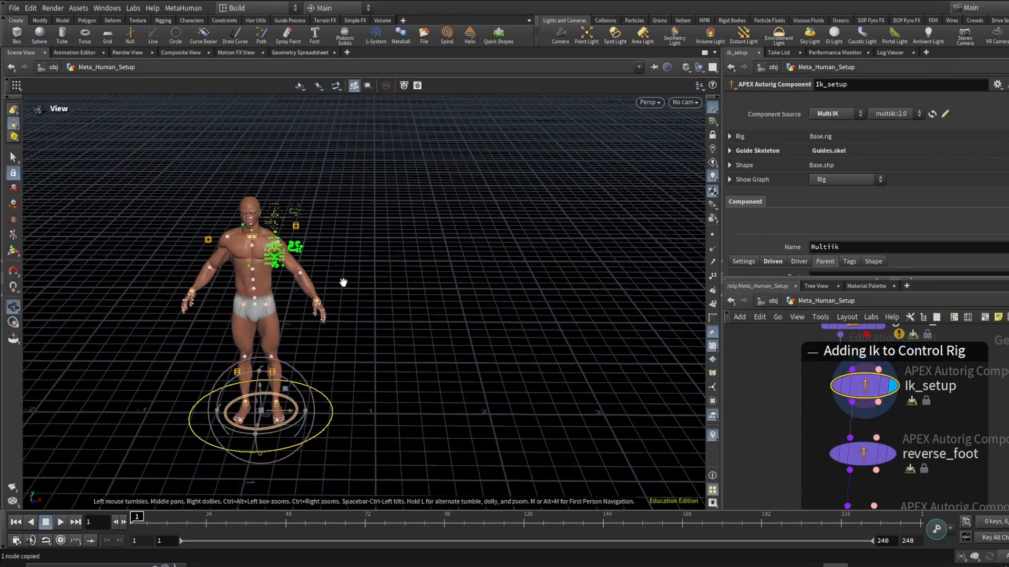
right_click_drag(342, 282, 240, 228, "alt")
left_click_drag(239, 227, 225, 208)
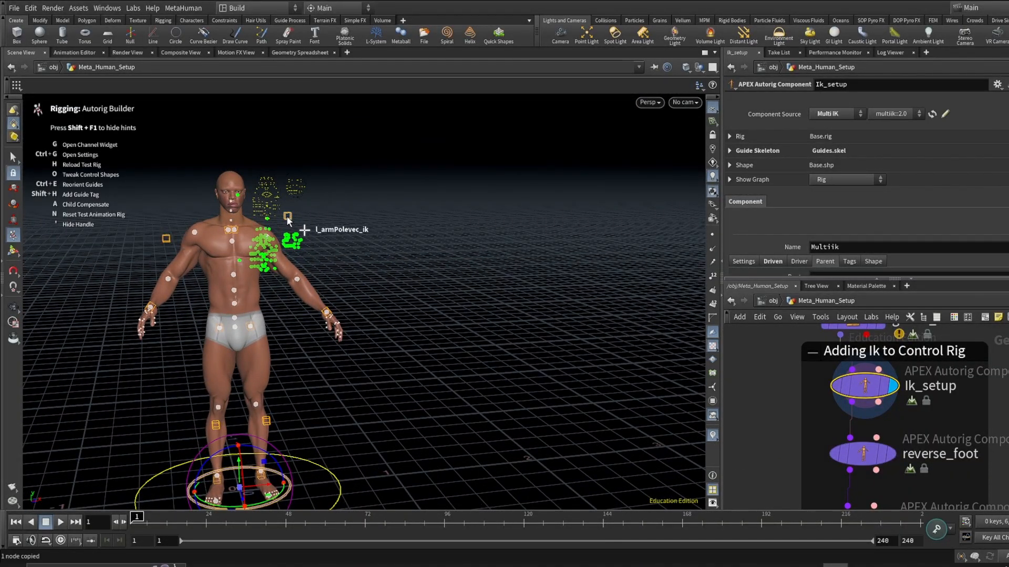
left_click_drag(174, 244, 185, 244)
left_click_drag(160, 283, 153, 273, "alt")
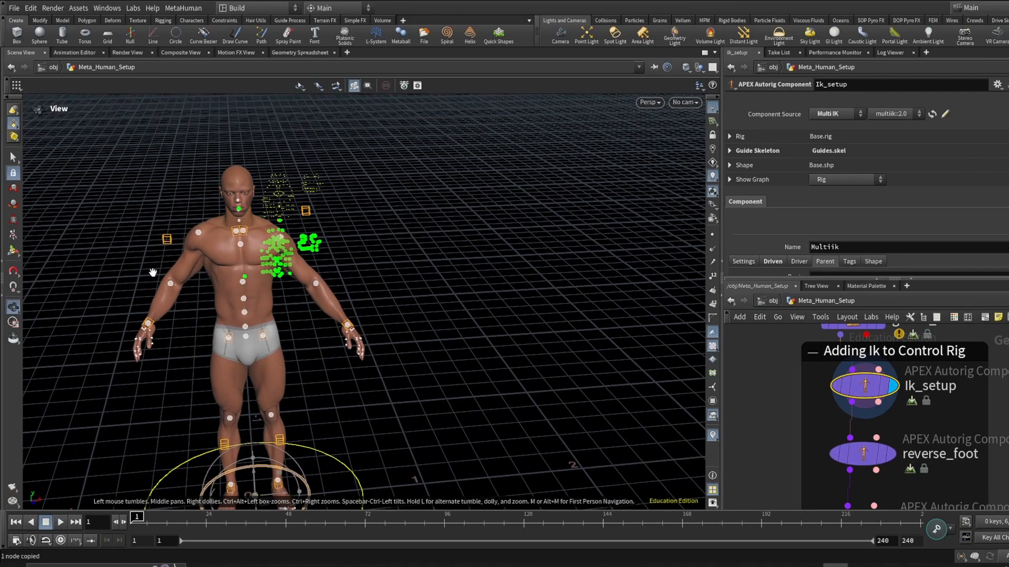
- Test the arm's IK pole vector control by moving it around in the viewport
left_click(167, 241)
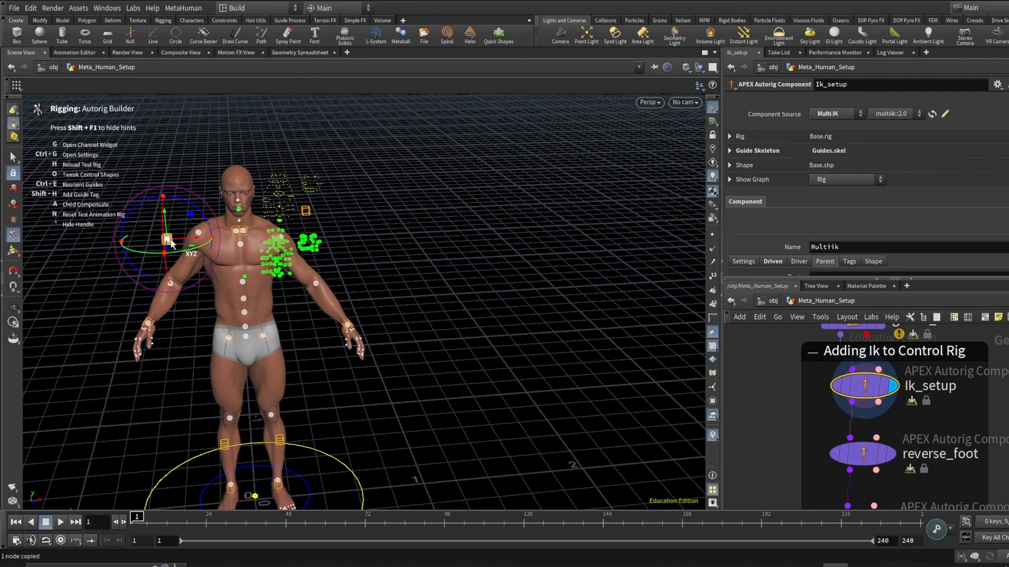
left_click_drag(171, 240, 221, 226)
right_click_drag(210, 263, 197, 290, "alt")
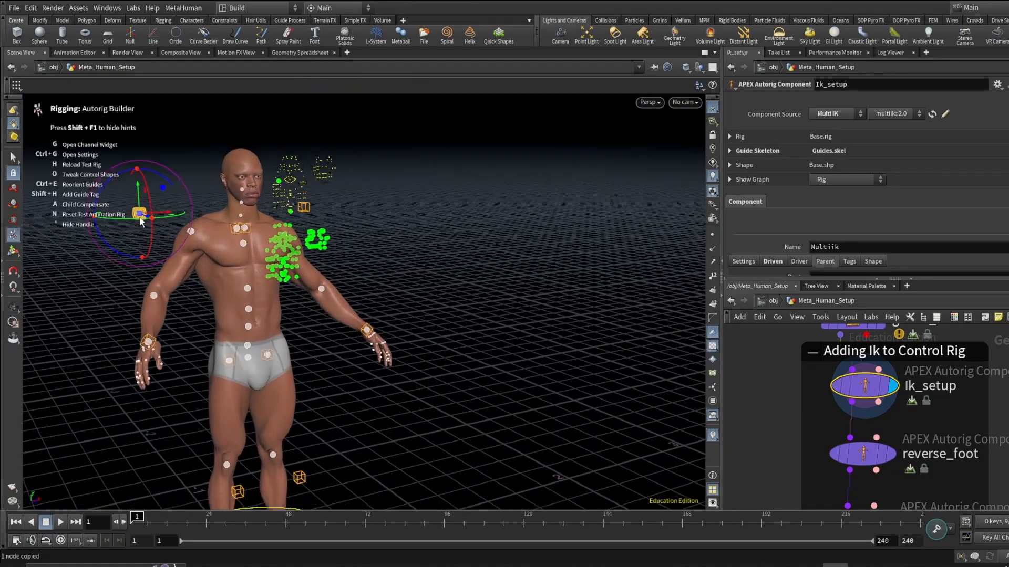
left_click_drag(141, 217, 146, 221)
left_click_drag(187, 295, 173, 291, "alt")
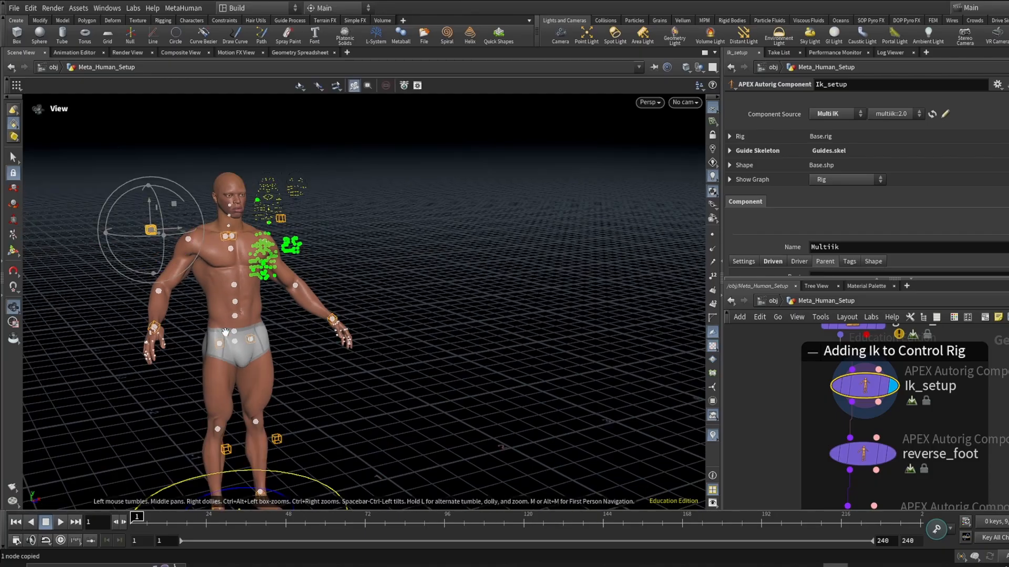
- Review the Ik_setup component's Driven settings for its segments and driven joints
right_click_drag(604, 378, 620, 347, "alt")
left_click_drag(631, 352, 610, 323, "alt")
scroll(904, 207, "down", 2)
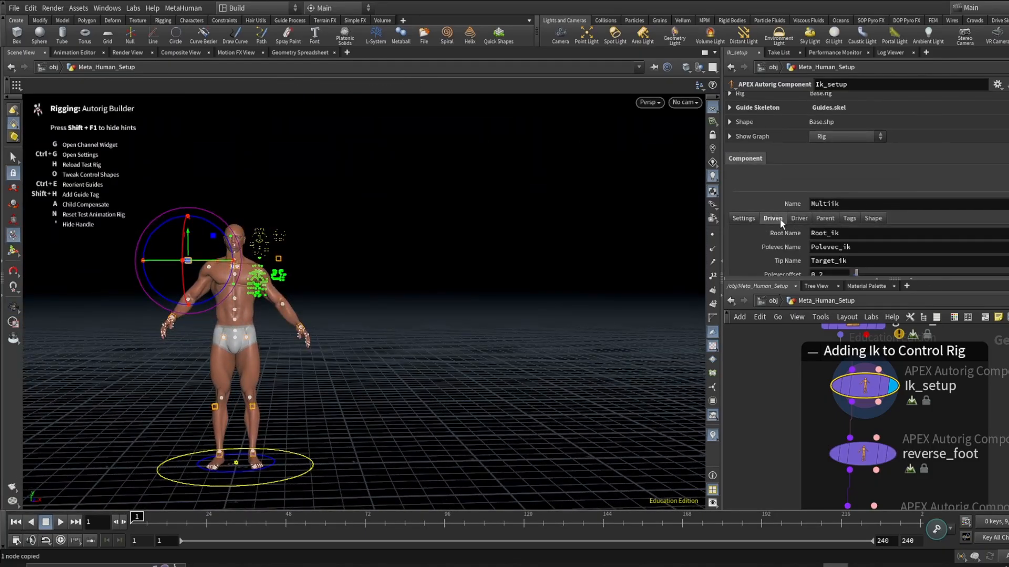
left_click(777, 218)
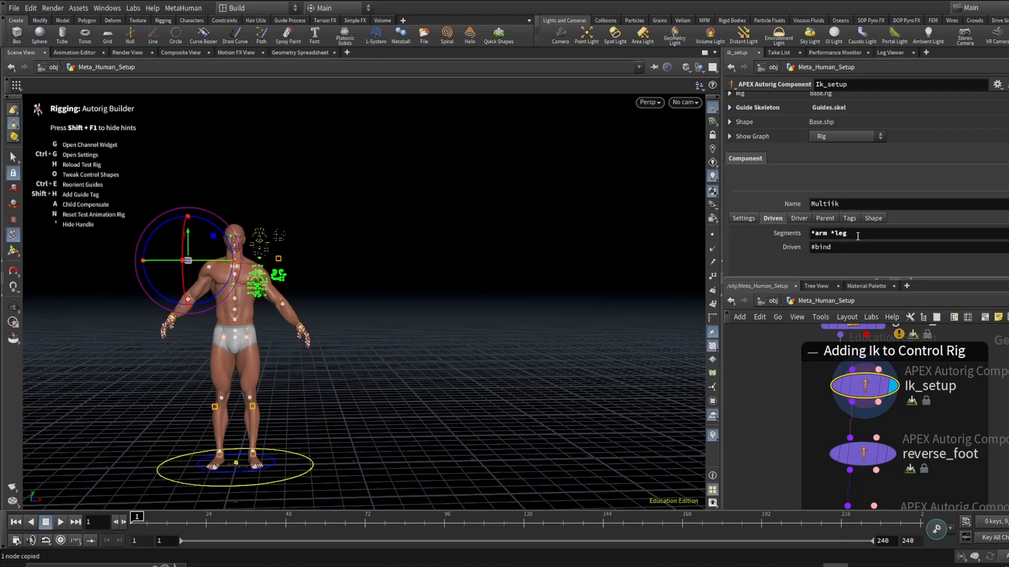
- Examine the character's IK controls and the chain of component nodes in the network
left_click_drag(246, 381, 190, 316, "alt")
right_click_drag(190, 316, 190, 336, "alt")
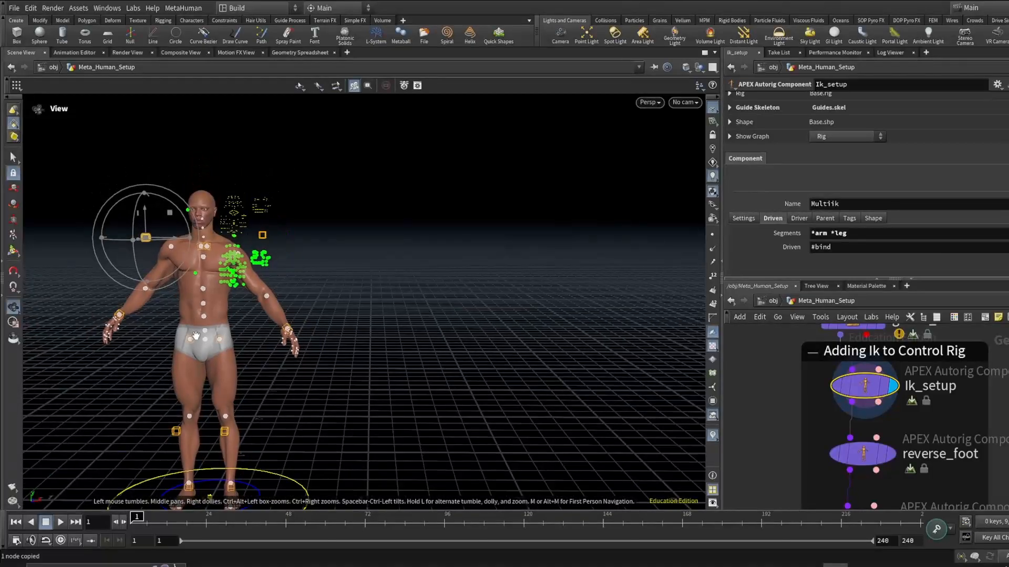
middle_click_drag(190, 336, 297, 305, "alt")
left_click_drag(297, 304, 297, 346, "alt")
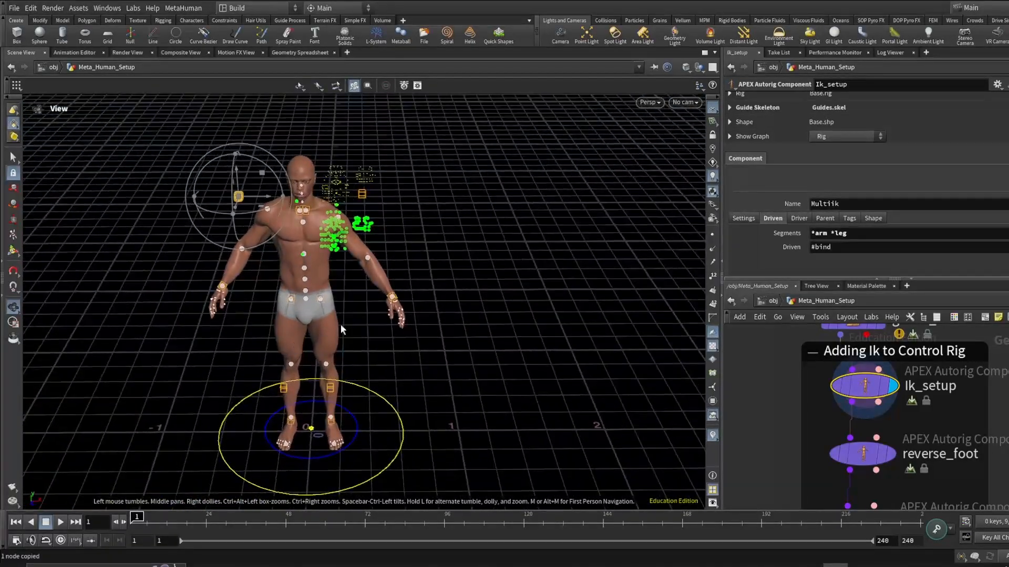
key("Return")
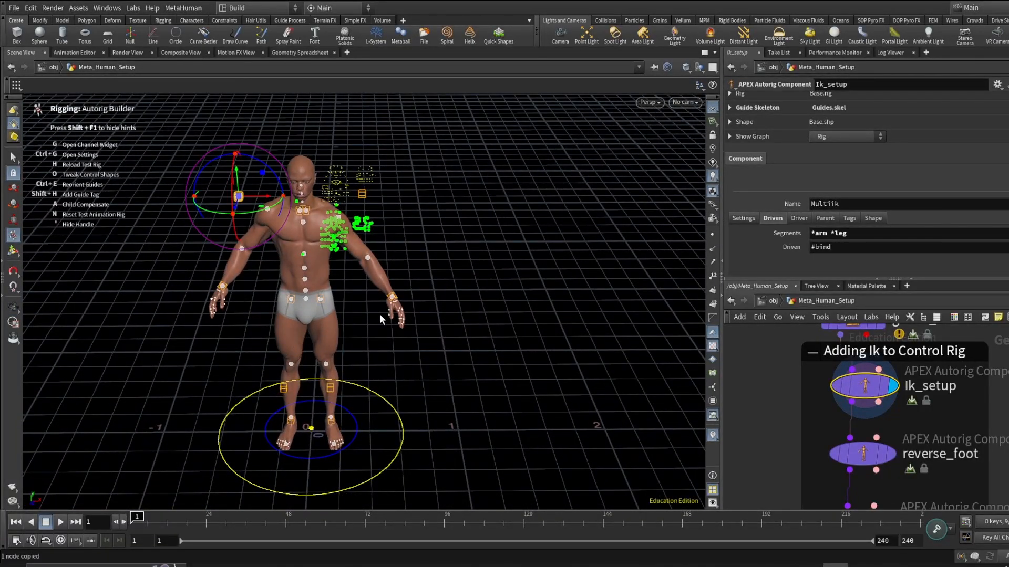
scroll(997, 422, "down", 4)
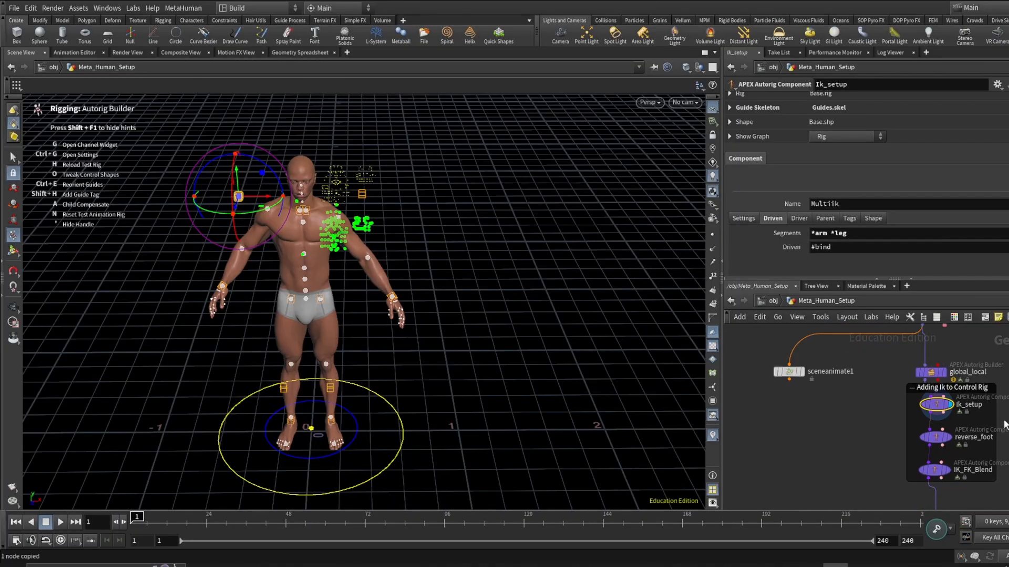
middle_click_drag(1004, 424, 927, 538)
scroll(834, 453, "up", 2)
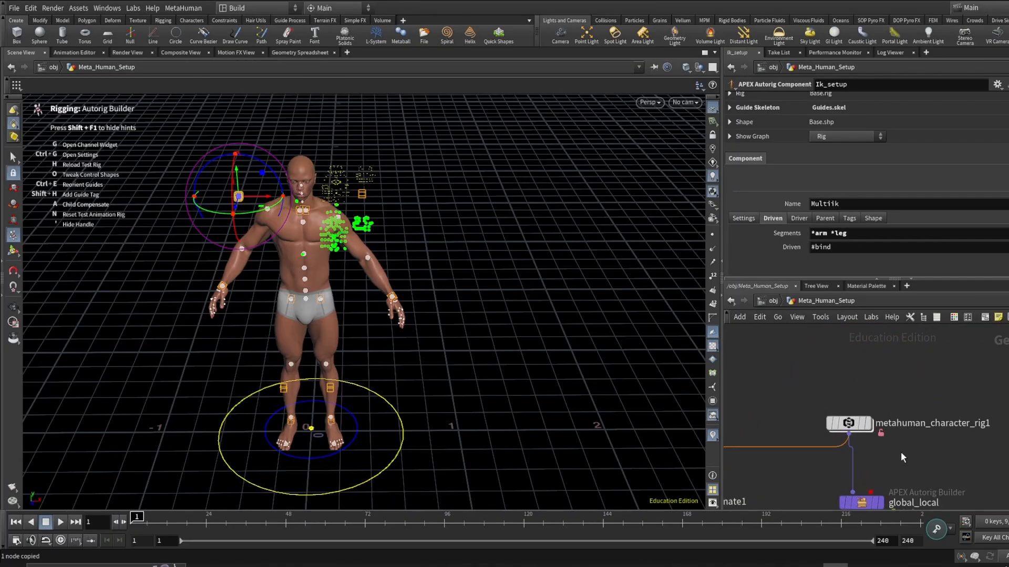
scroll(972, 431, "down", 2)
middle_click_drag(955, 483, 923, 329)
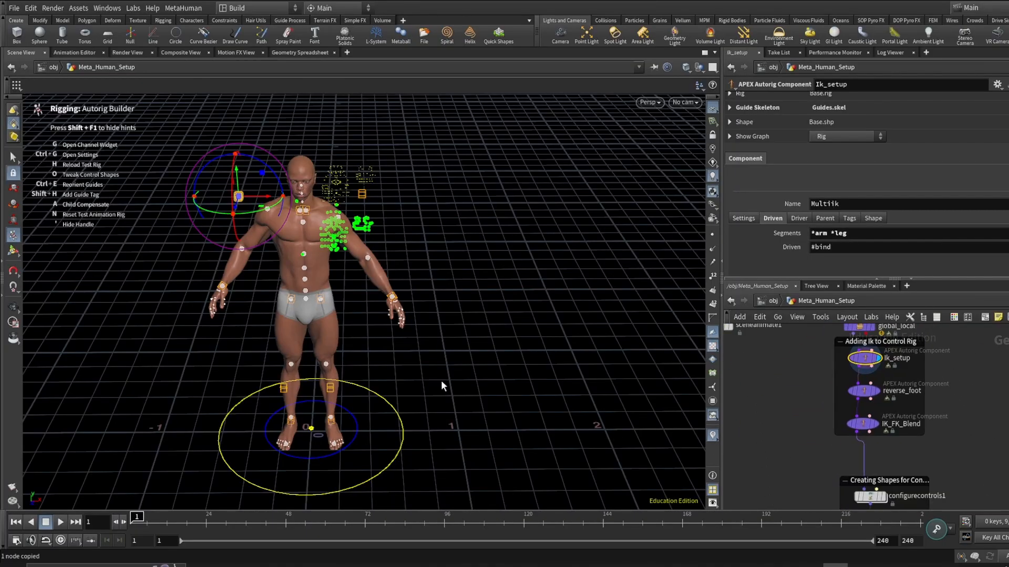
key("Escape")
- Examine the foot and ankle controls up close from several angles
mouse_move(441, 386)
left_mouse_down()
mouse_move(392, 372)
mouse_move(436, 371)
left_mouse_up()
left_click_drag(323, 442, 356, 435)
scroll(327, 441, "up", 4)
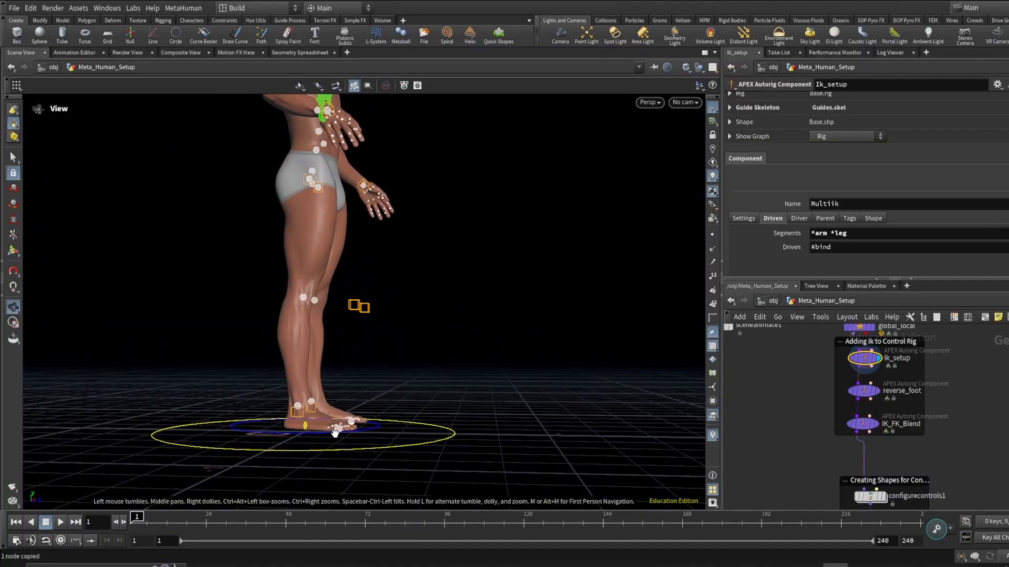
scroll(335, 433, "up", 3)
key("Return")
left_click_drag(349, 432, 297, 447)
scroll(386, 393, "down", 2)
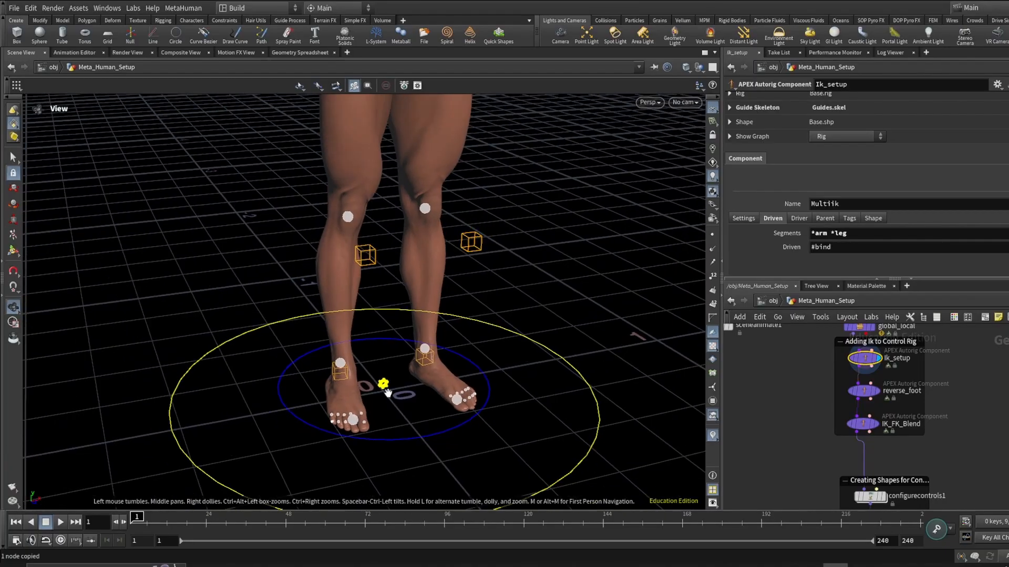
middle_click_drag(387, 393, 414, 437, "alt")
scroll(417, 427, "down", 4)
left_click_drag(414, 375, 452, 372, "alt")
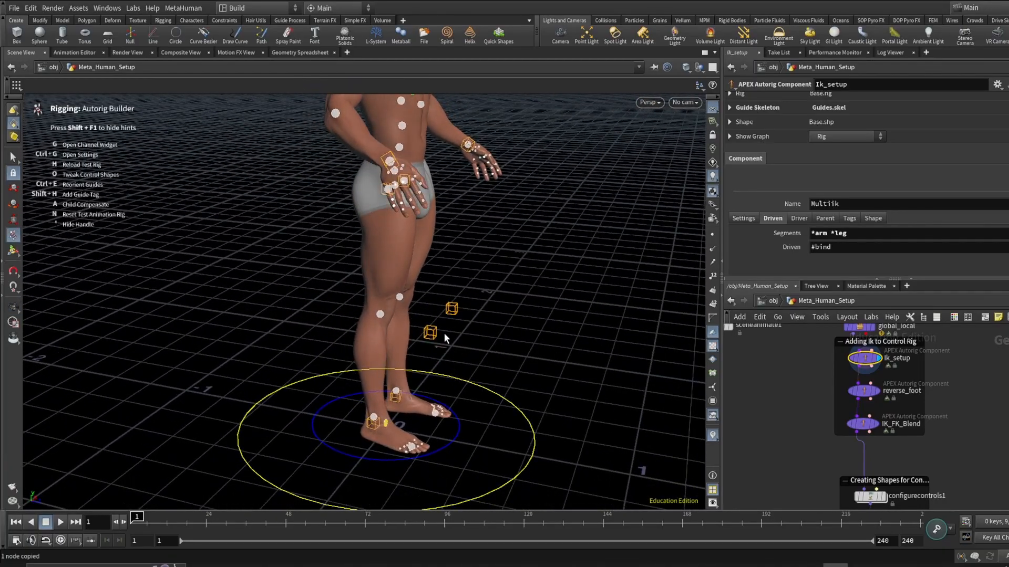
left_click_drag(443, 333, 579, 393, "alt")
scroll(887, 405, "up", 3)
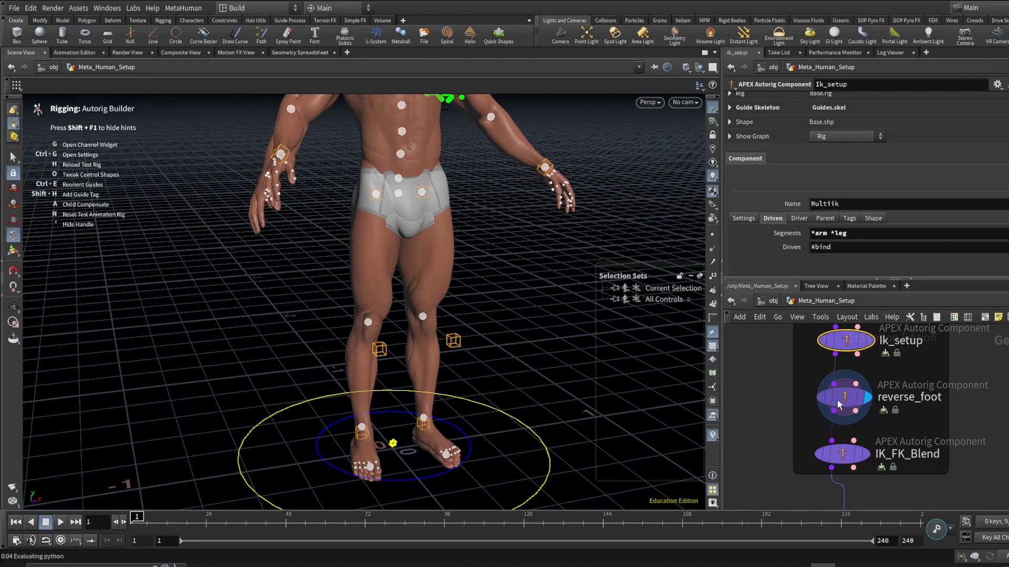
- Select the reverse_foot component and rotate its foot control to test the reverse foot
left_click(838, 405)
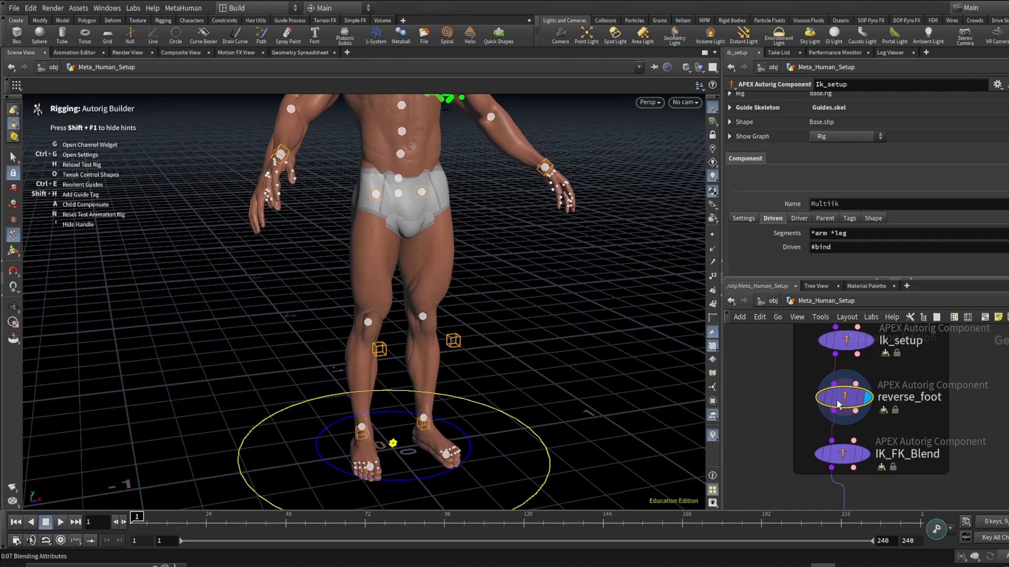
key("Escape")
left_click_drag(519, 400, 529, 324)
scroll(376, 387, "up", 5)
key("Return")
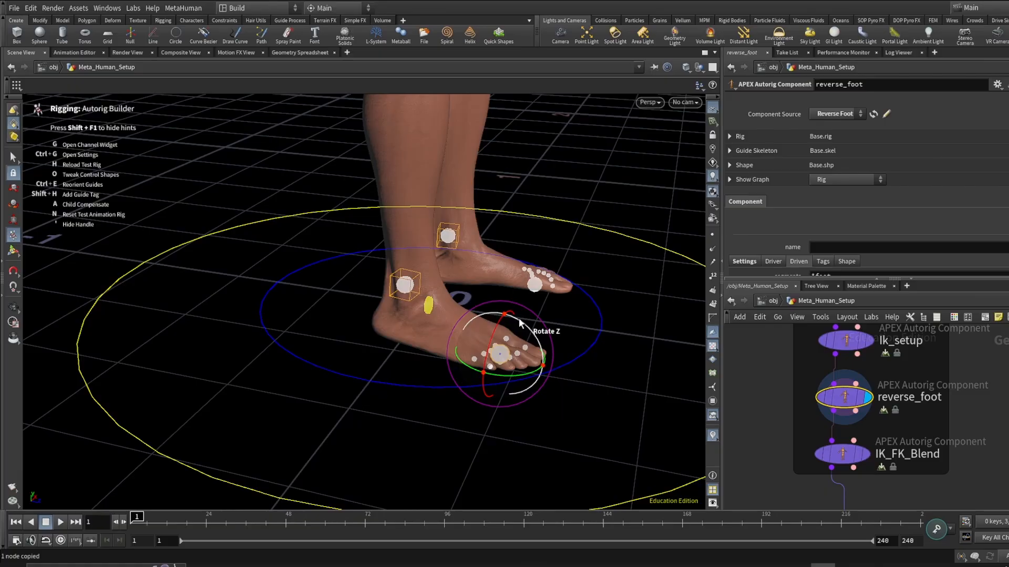
mouse_move(519, 318)
left_mouse_down()
mouse_move(530, 328)
mouse_move(491, 307)
mouse_move(524, 332)
mouse_move(516, 324)
mouse_move(532, 326)
left_mouse_up()
mouse_move(535, 317)
left_mouse_down()
mouse_move(545, 326)
mouse_move(530, 309)
left_mouse_up()
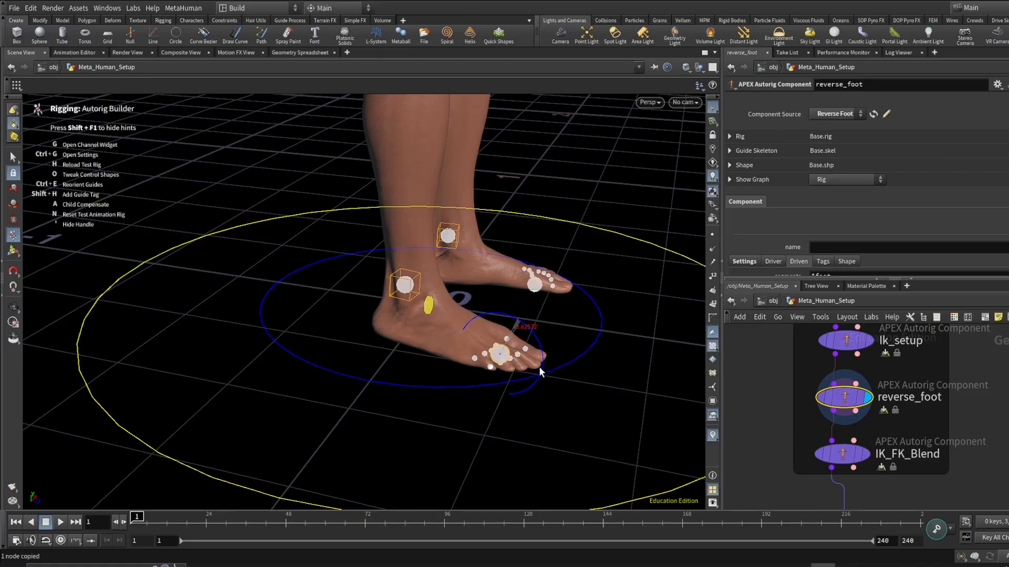
- Inspect the reverse_foot component's settings and its Driver parameter
key("alt")
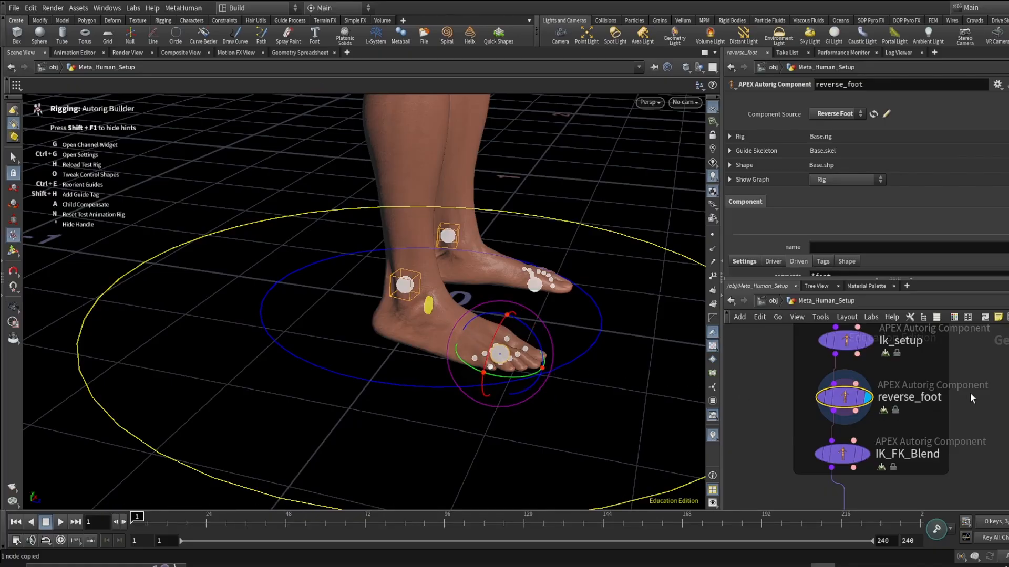
scroll(899, 399, "down", 3)
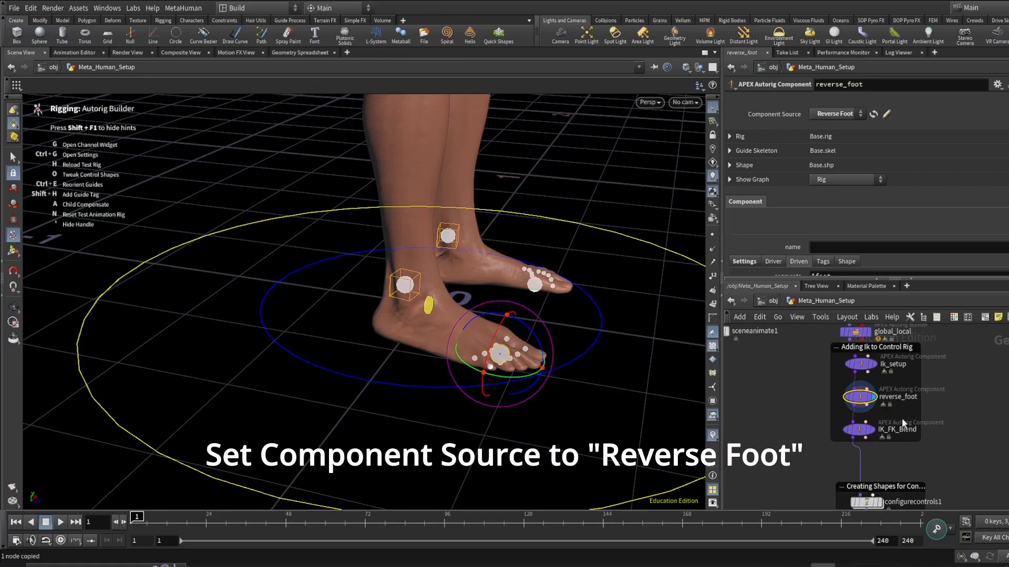
scroll(874, 399, "up", 3)
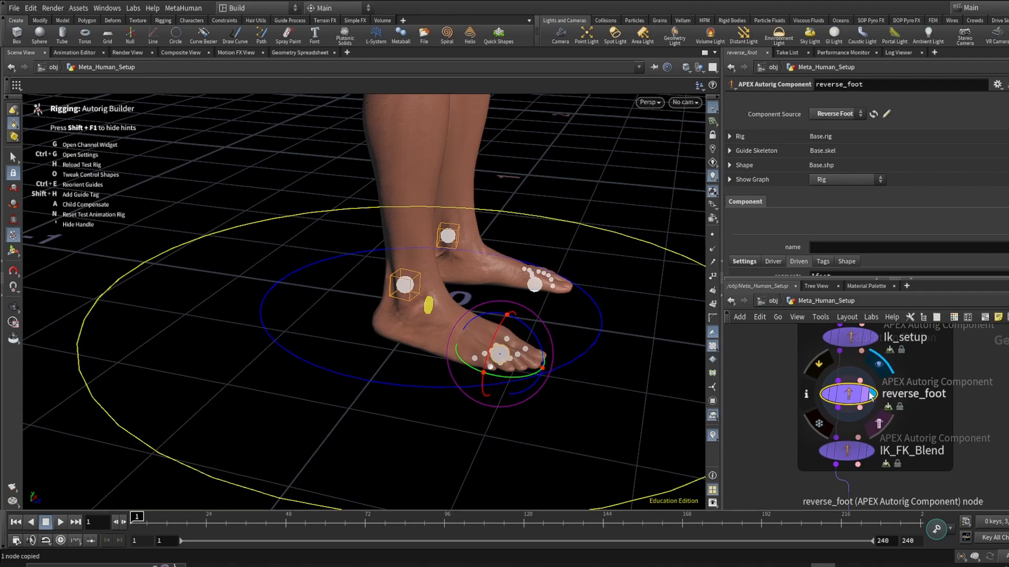
middle_click_drag(919, 395, 920, 403)
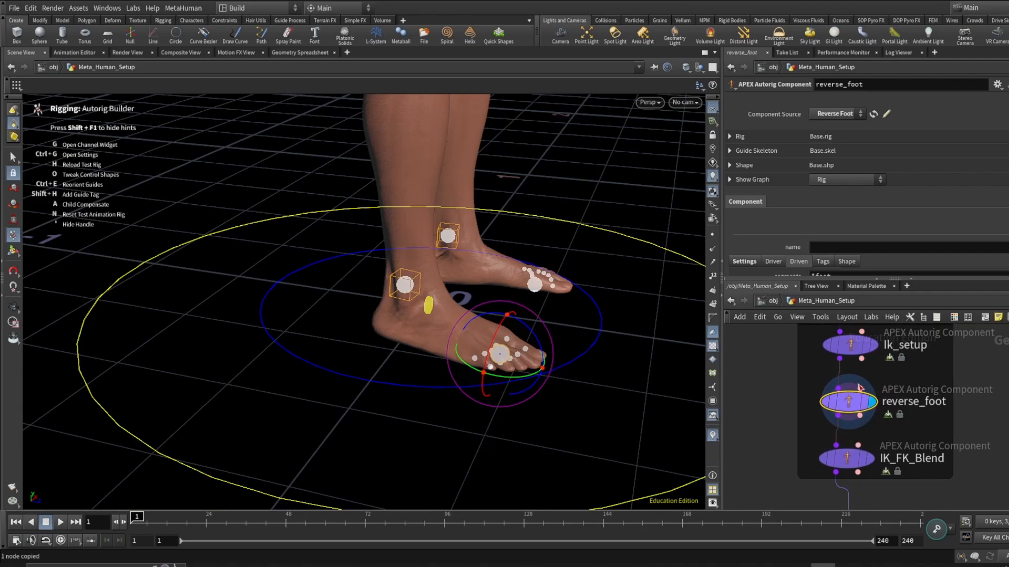
scroll(833, 233, "down", 2)
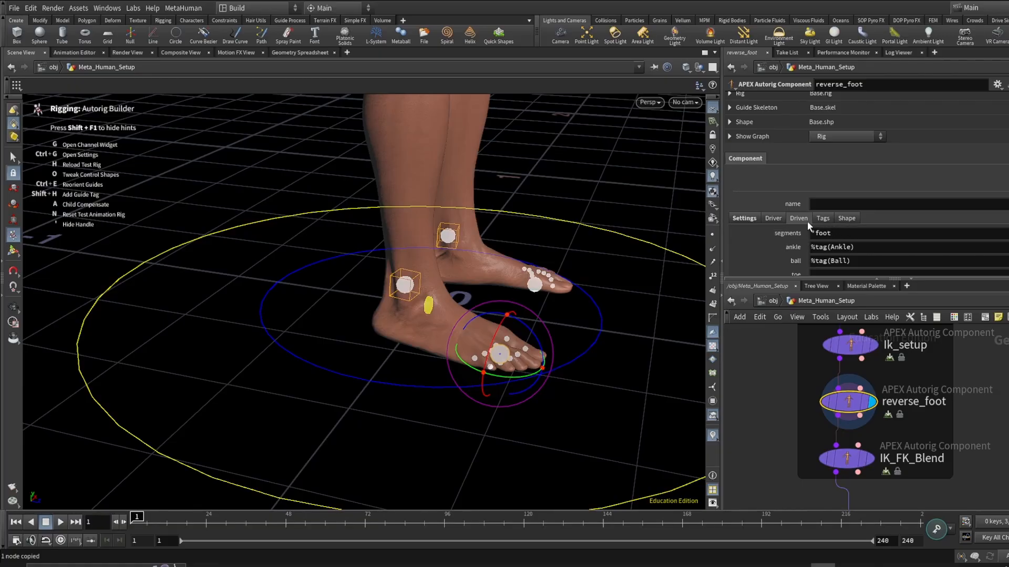
left_click(770, 216)
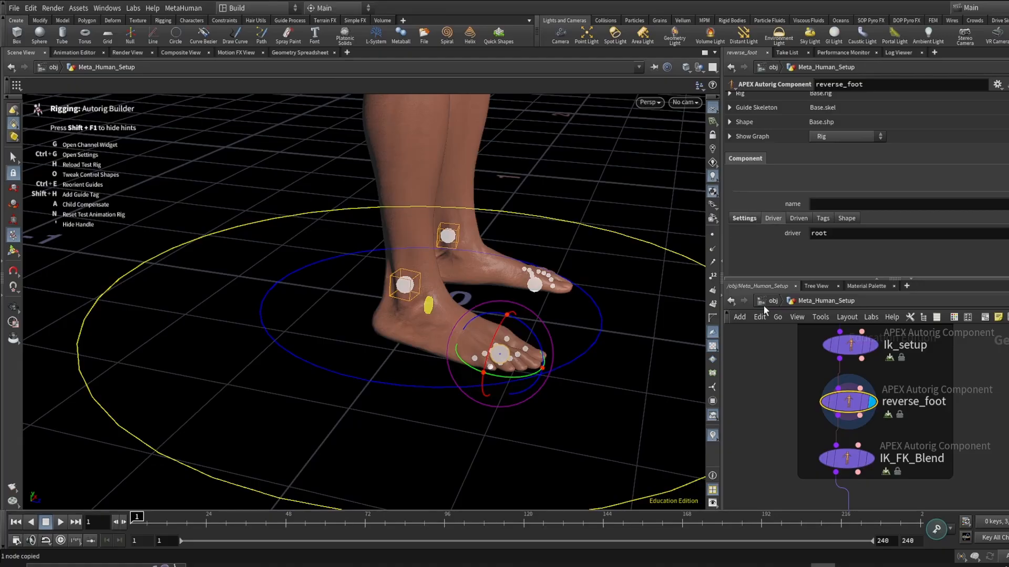
- Toggle the handle display and select the IK_FK_Blend component node
scroll(912, 449, "down", 5)
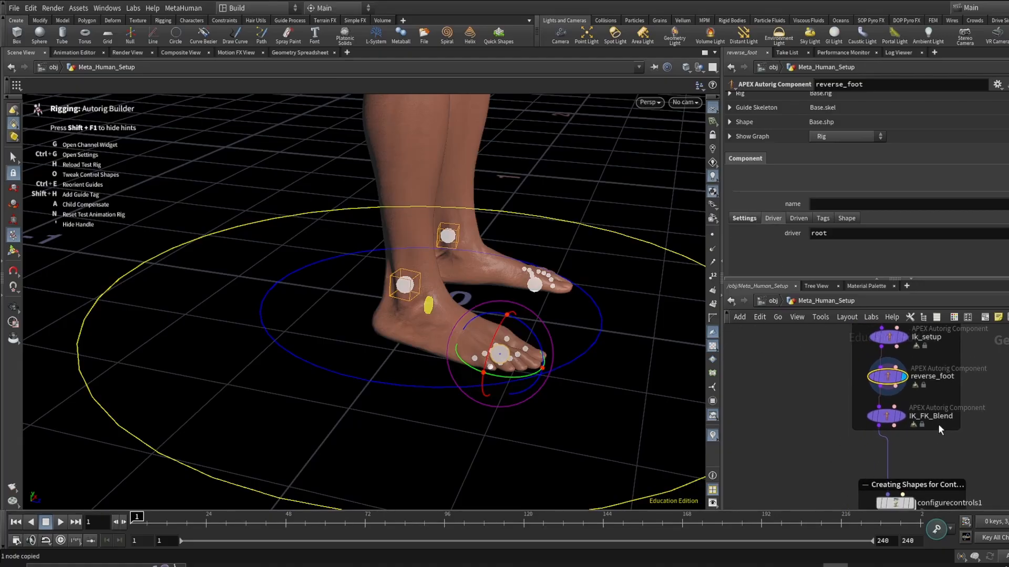
scroll(909, 405, "up", 4)
scroll(970, 424, "down", 4)
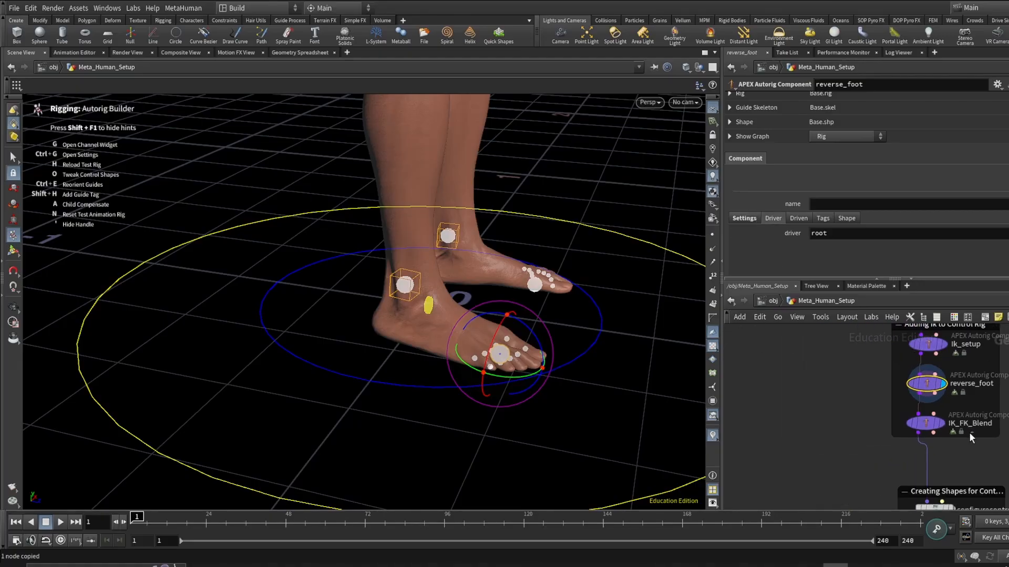
key("apostrophe")
mouse_move(944, 425)
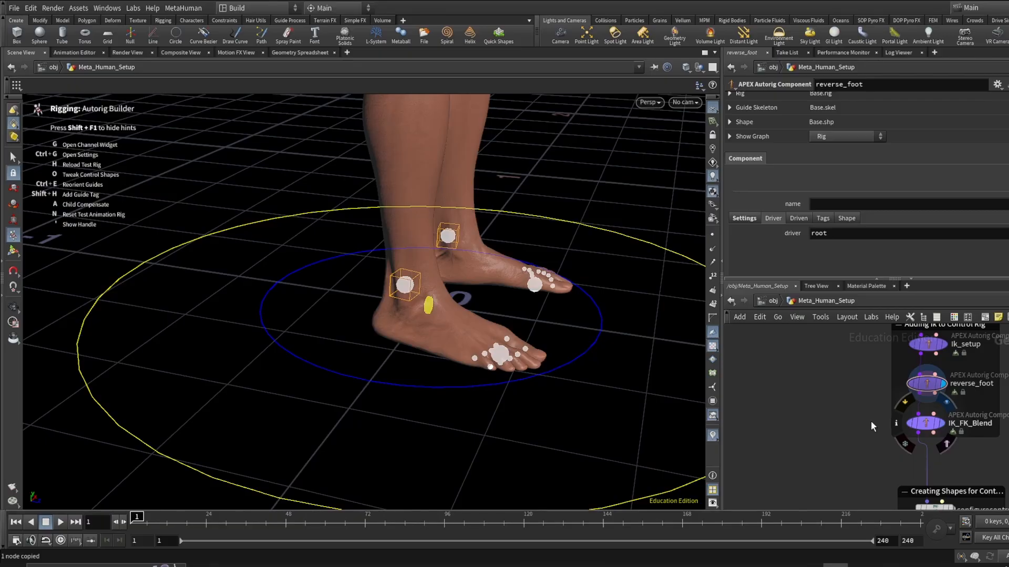
left_click(974, 404)
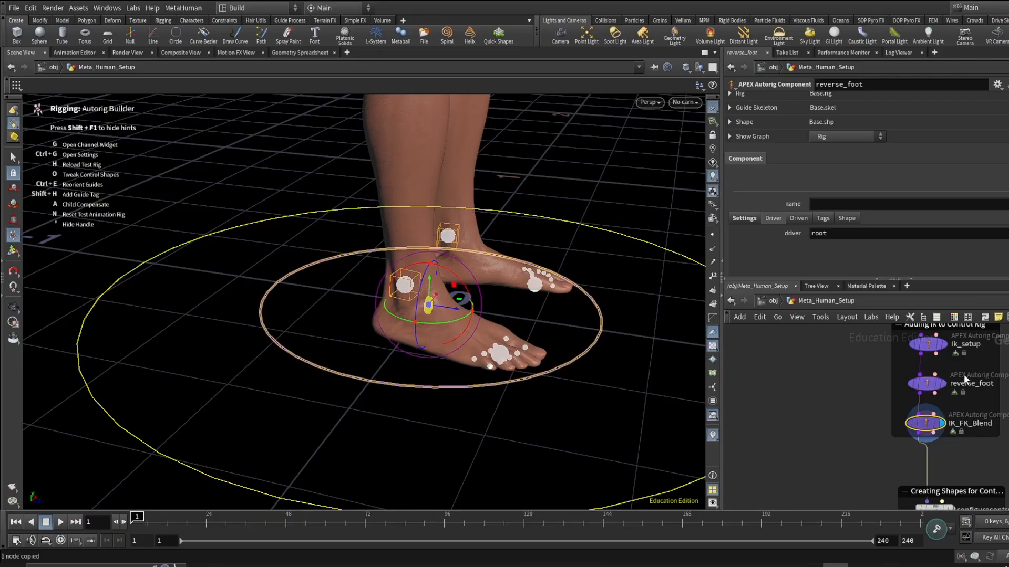
- Reselect the Ik_setup component and orbit around the feet and body to review its controls
scroll(942, 389, "up", 1)
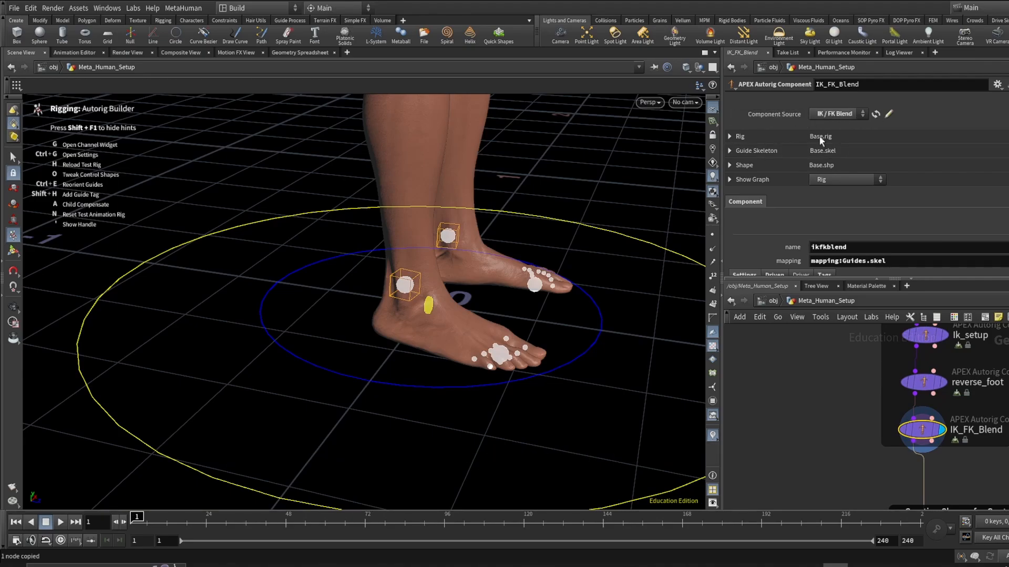
scroll(954, 364, "up", 1)
middle_click_drag(949, 364, 944, 412)
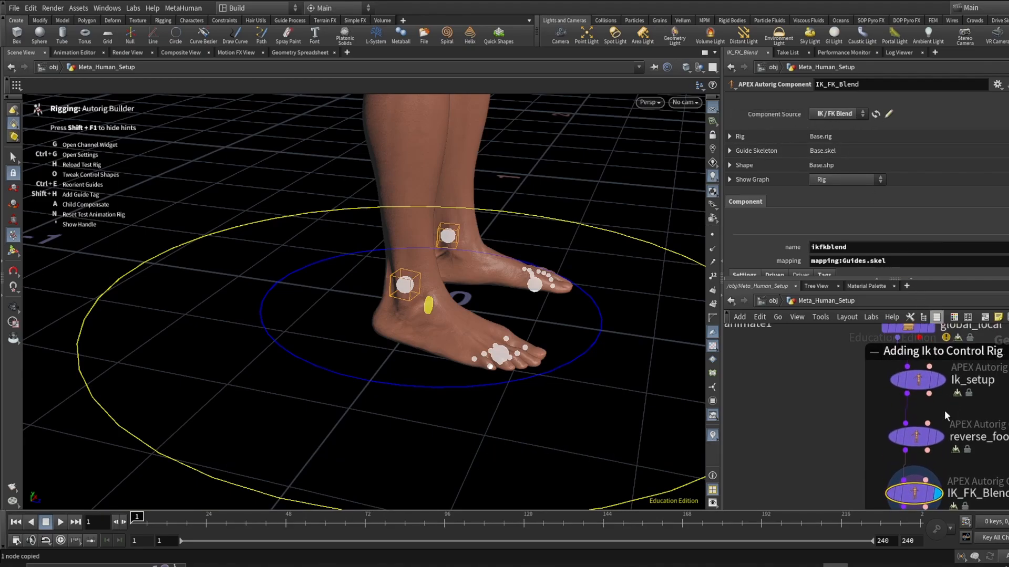
left_click(926, 384)
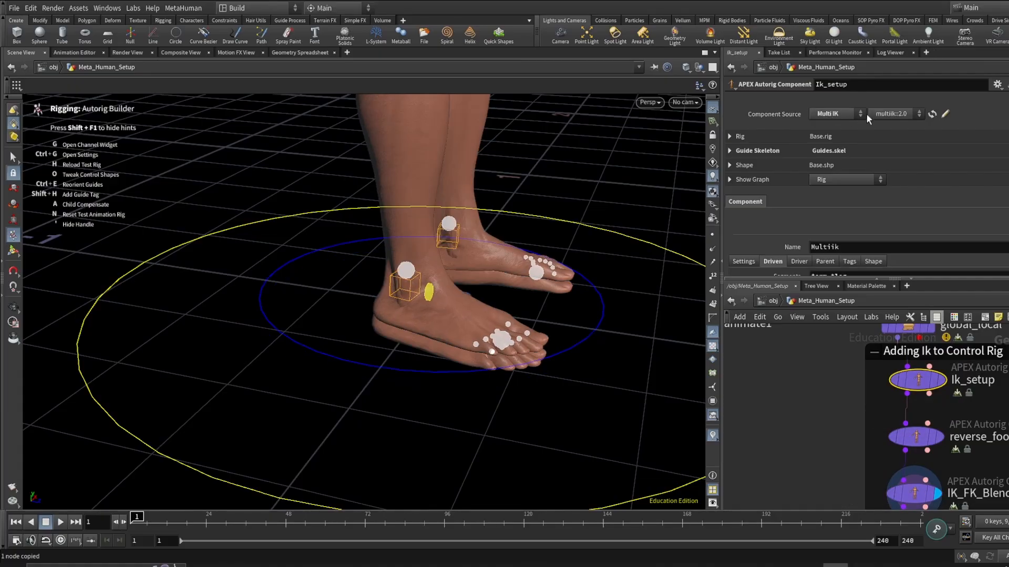
key("Escape")
scroll(504, 296, "down", 5)
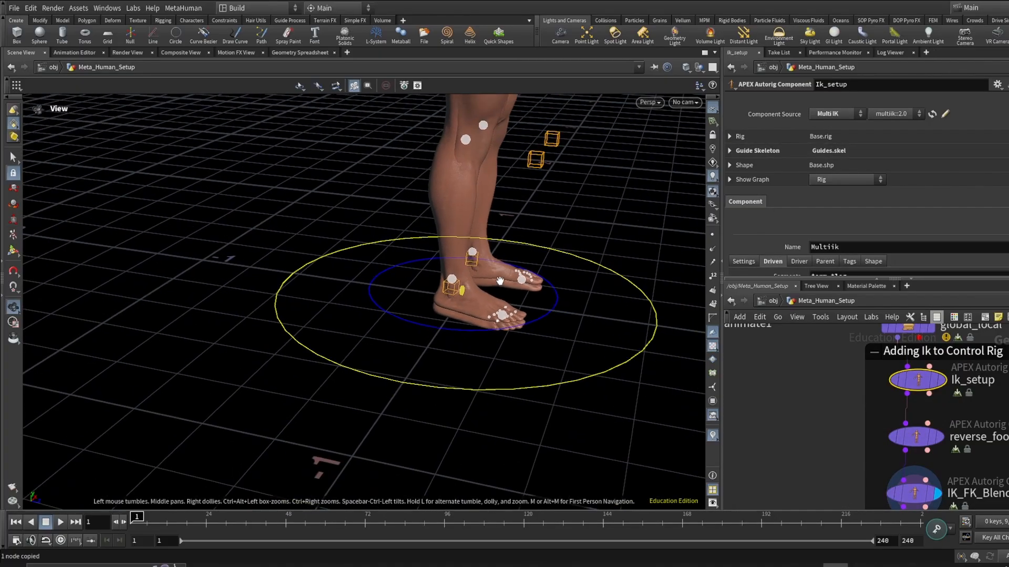
middle_click_drag(500, 252, 520, 358)
scroll(519, 357, "down", 3)
middle_click_drag(498, 250, 513, 338)
left_click_drag(512, 338, 457, 279, "alt")
middle_click_drag(1007, 466, 976, 417)
scroll(924, 396, "up", 2)
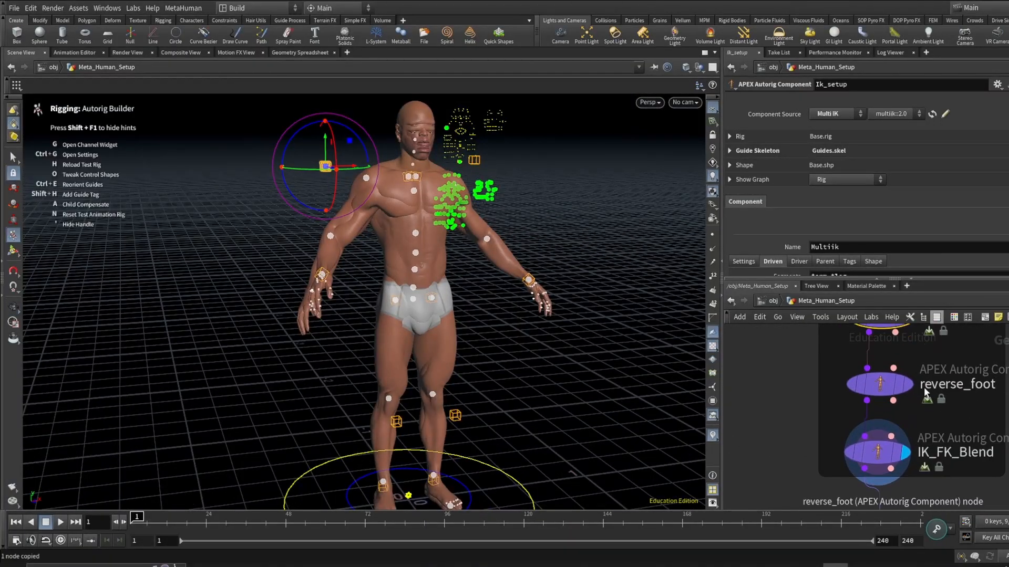
- Select the reverse_foot component node again to review its settings
left_click(905, 385)
left_click(878, 389)
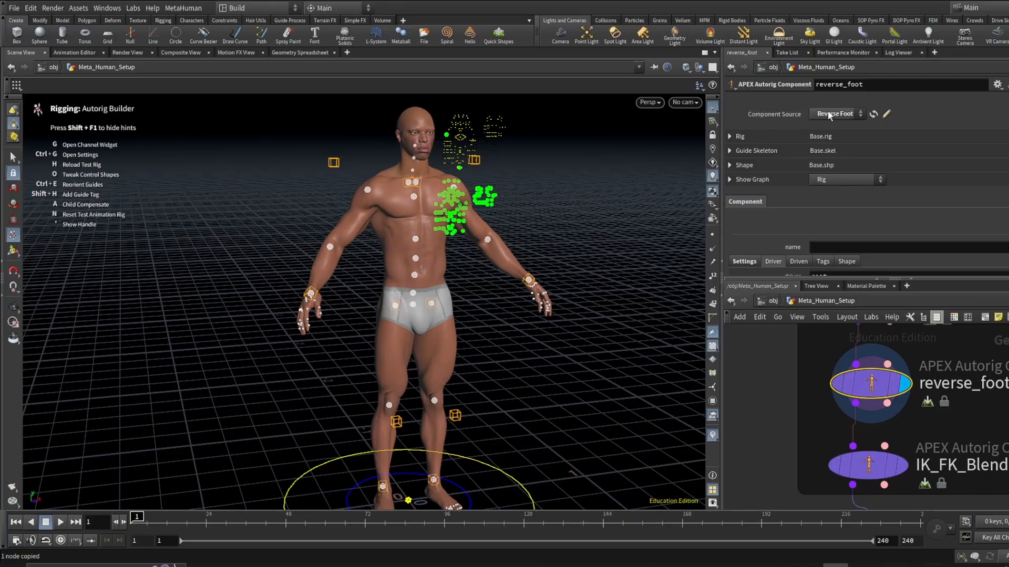
scroll(925, 367, "down", 2)
scroll(940, 367, "up", 2)
scroll(931, 417, "down", 2)
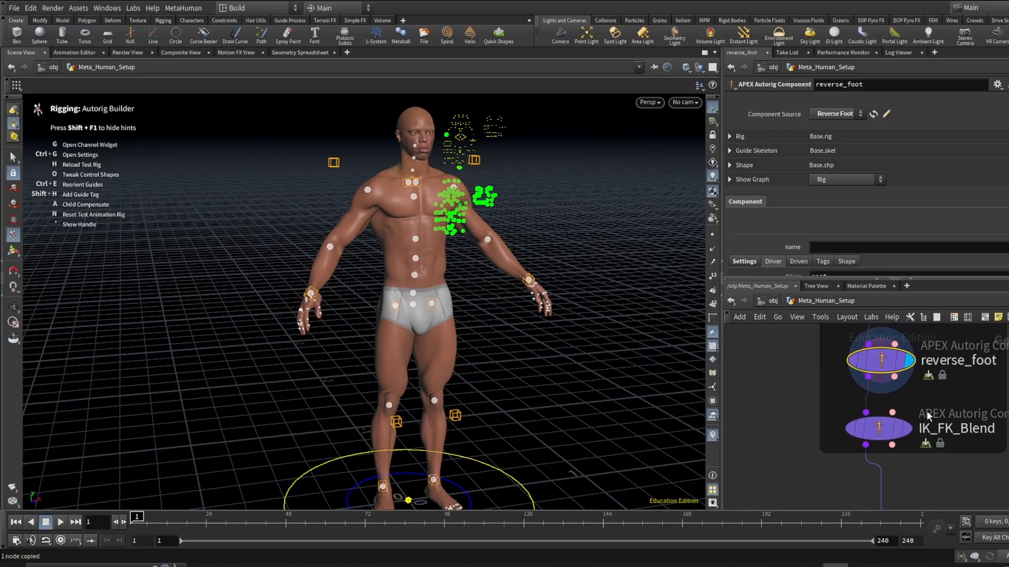
- Display and select the IK_FK_Blend component node
middle_click_drag(946, 426, 954, 367)
scroll(938, 370, "up", 3)
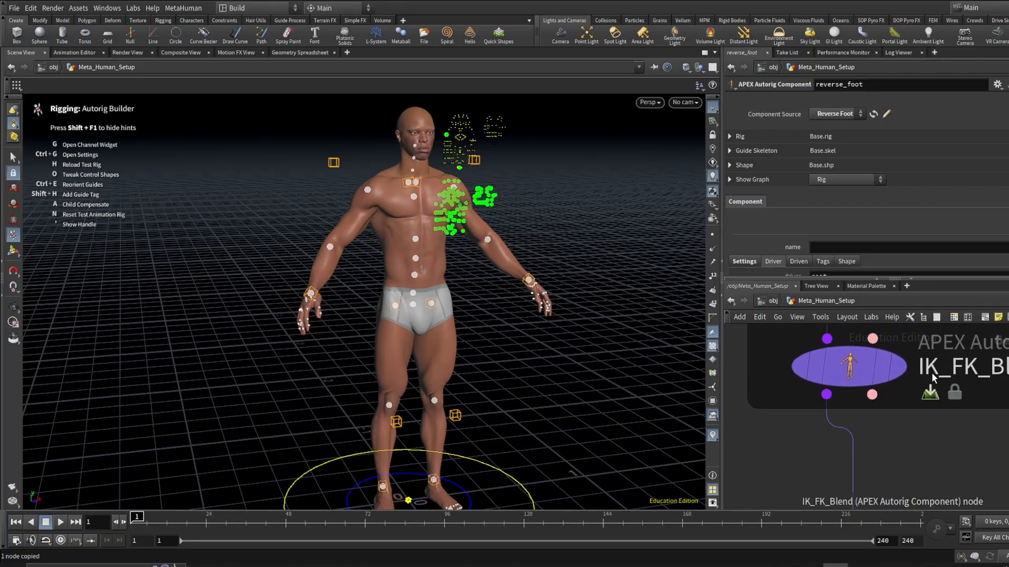
left_click(902, 367)
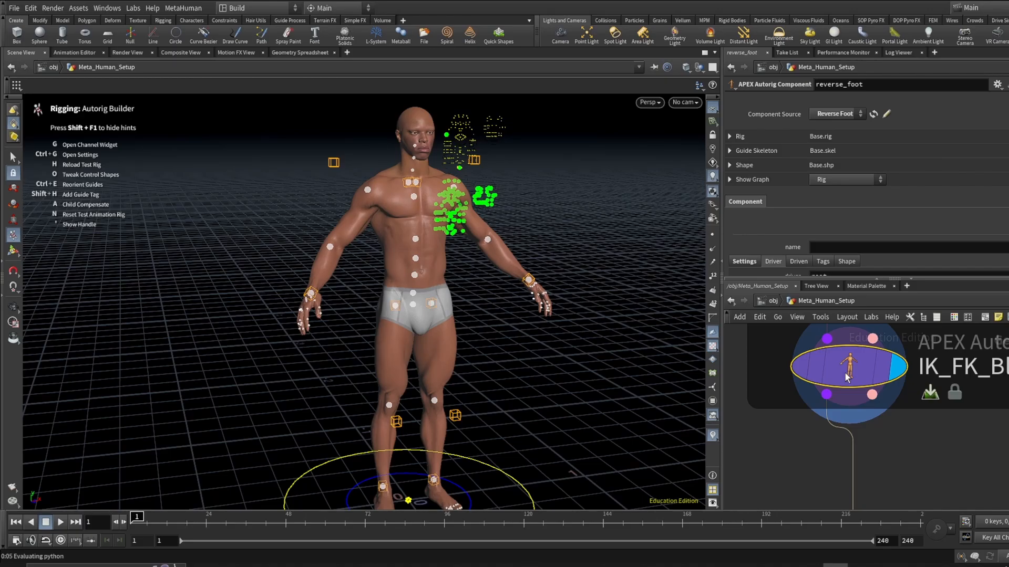
left_click(847, 377)
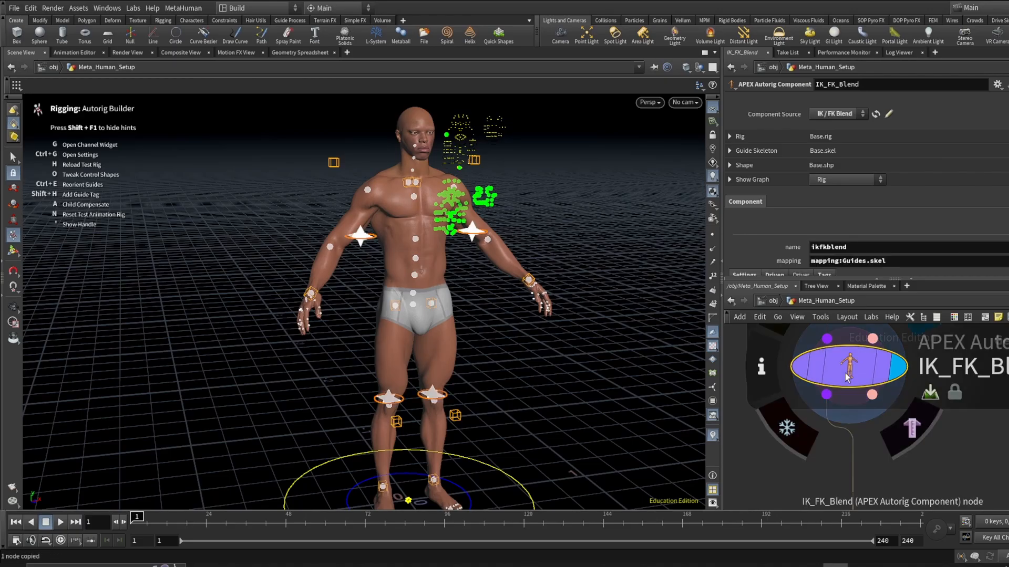
- Orbit and zoom around the character to review the IK/FK blend controls on the arms and legs
right_click_drag(341, 249, 377, 233, "alt")
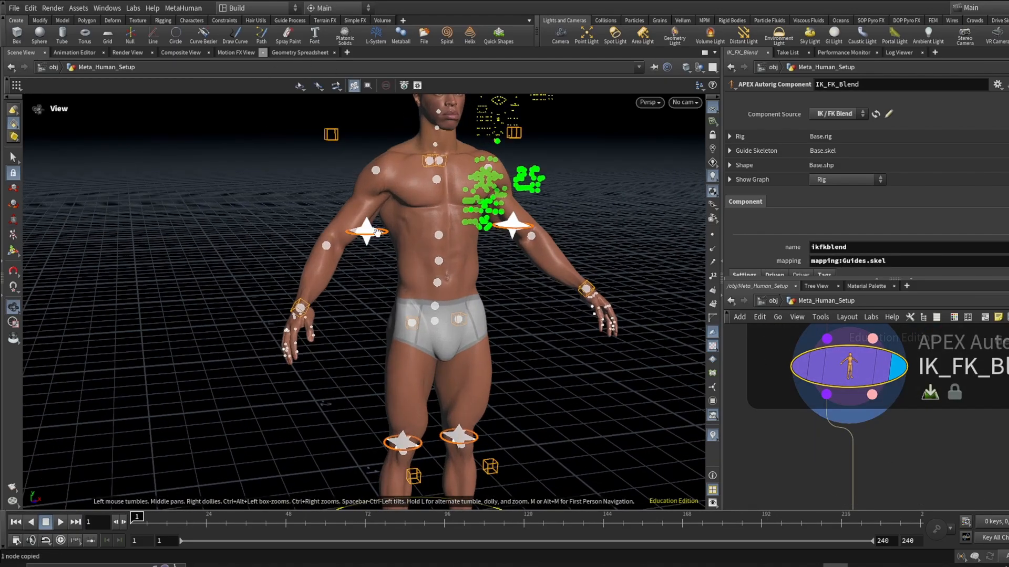
left_click_drag(377, 233, 361, 285, "alt")
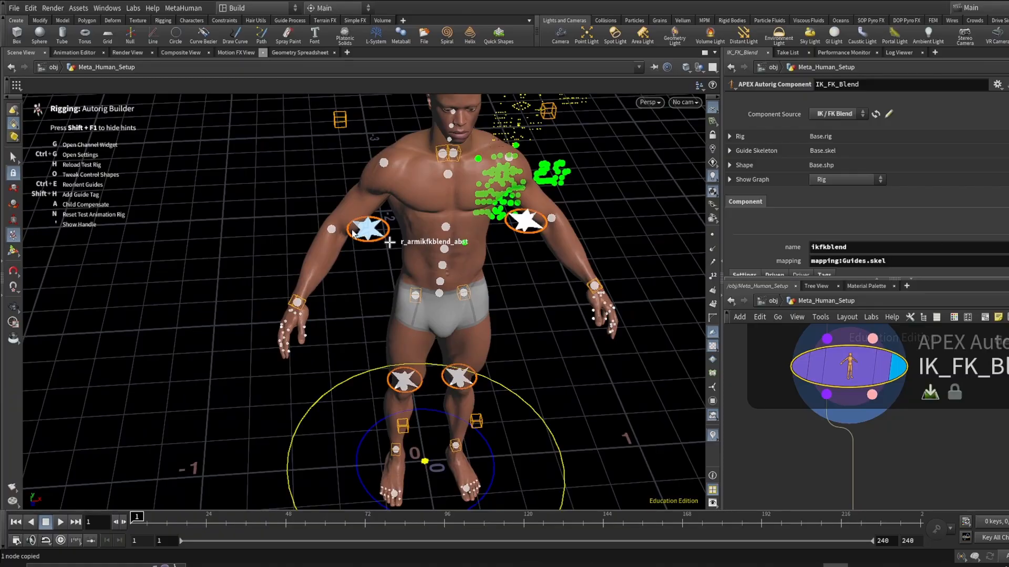
key("alt")
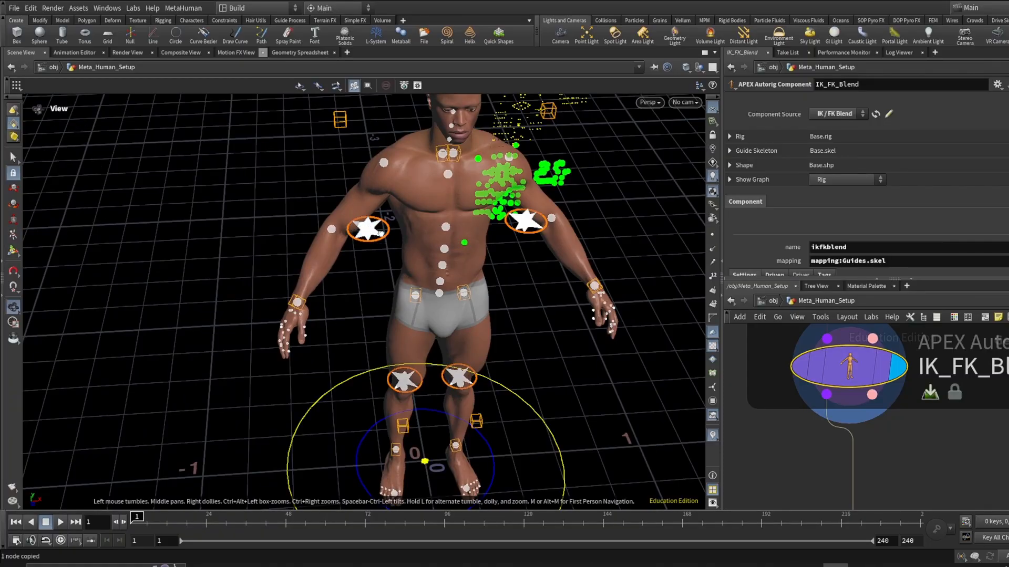
left_click_drag(380, 233, 377, 175, "alt")
right_click_drag(376, 175, 381, 237, "alt")
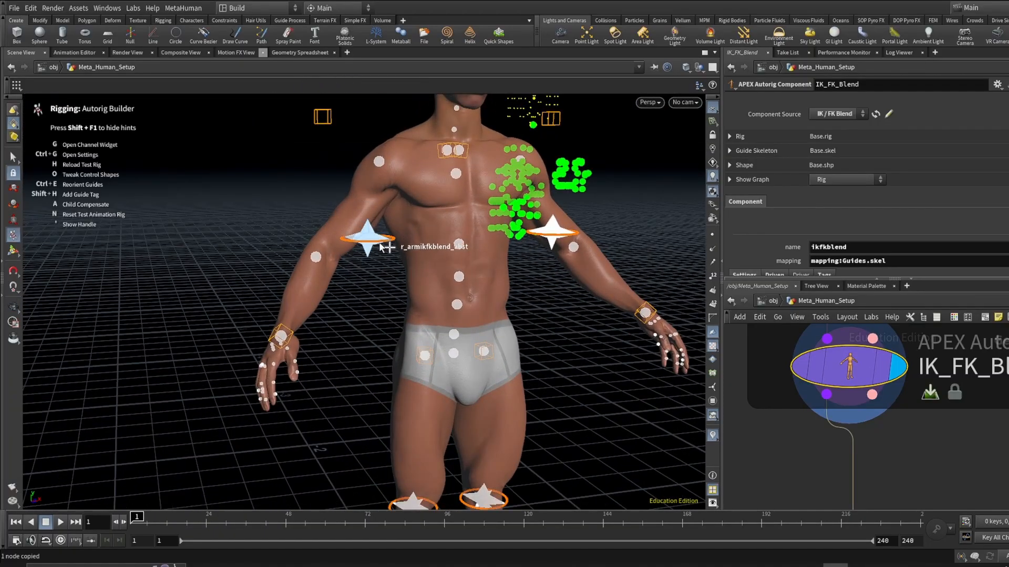
scroll(380, 247, "down", 3, "alt")
right_click_drag(638, 407, 517, 362, "alt")
middle_click_drag(518, 362, 462, 327, "alt")
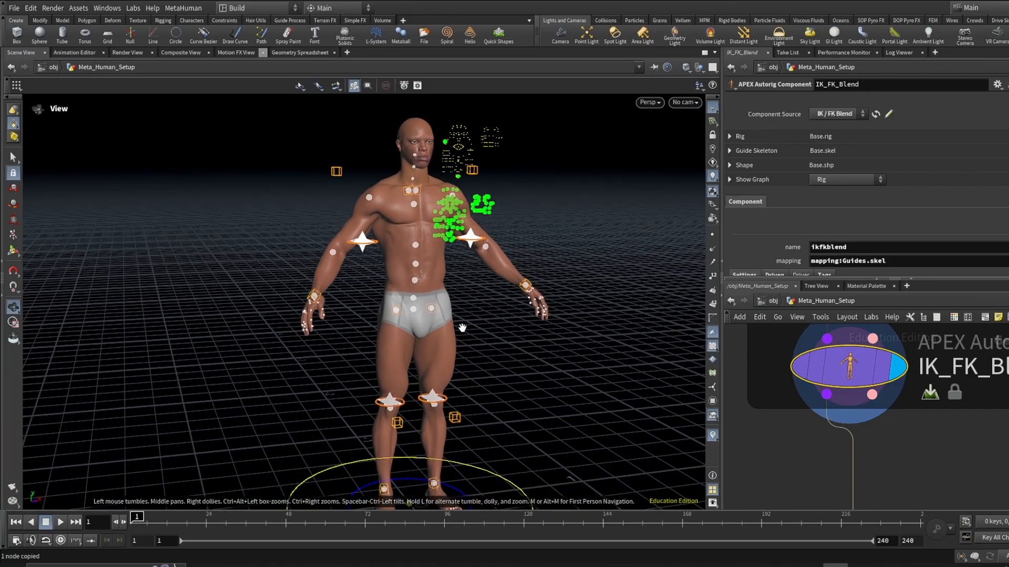
mouse_move(463, 331)
left_mouse_down("alt")
mouse_move(428, 335)
mouse_move(452, 348)
left_mouse_up("alt")
left_click_drag(474, 408, 439, 393, "alt")
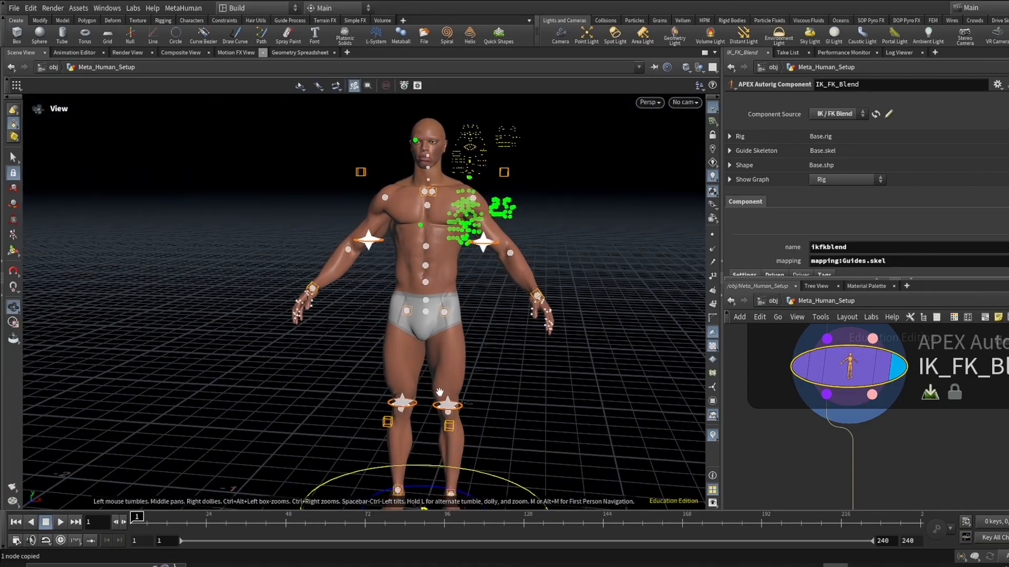
scroll(474, 399, "down", 2, "alt")
middle_click_drag(475, 404, 442, 382, "alt")
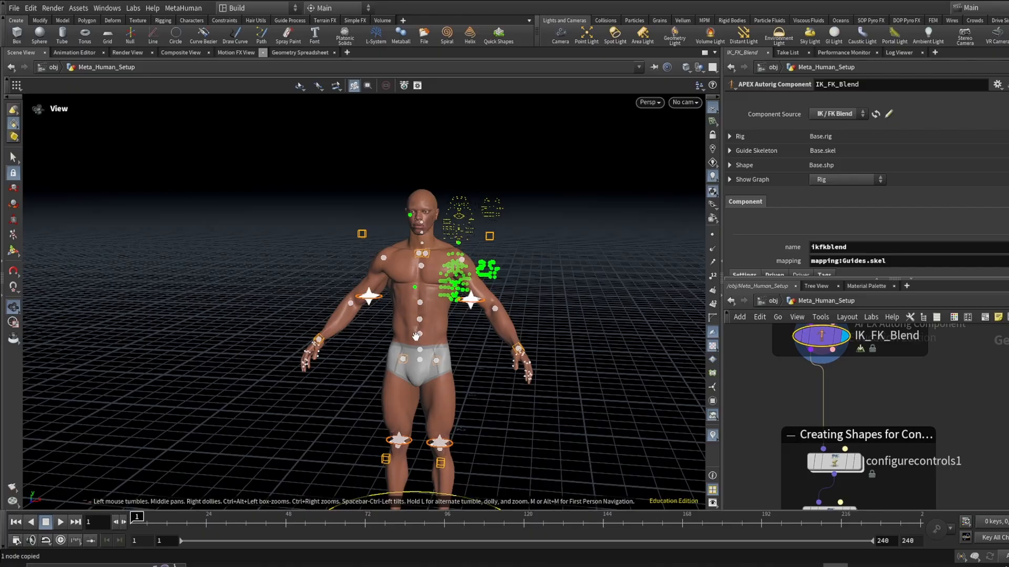
- Navigate down the network to the configurecontrols1 node and display it to show the control shapes
scroll(449, 369, "up", 2, "alt")
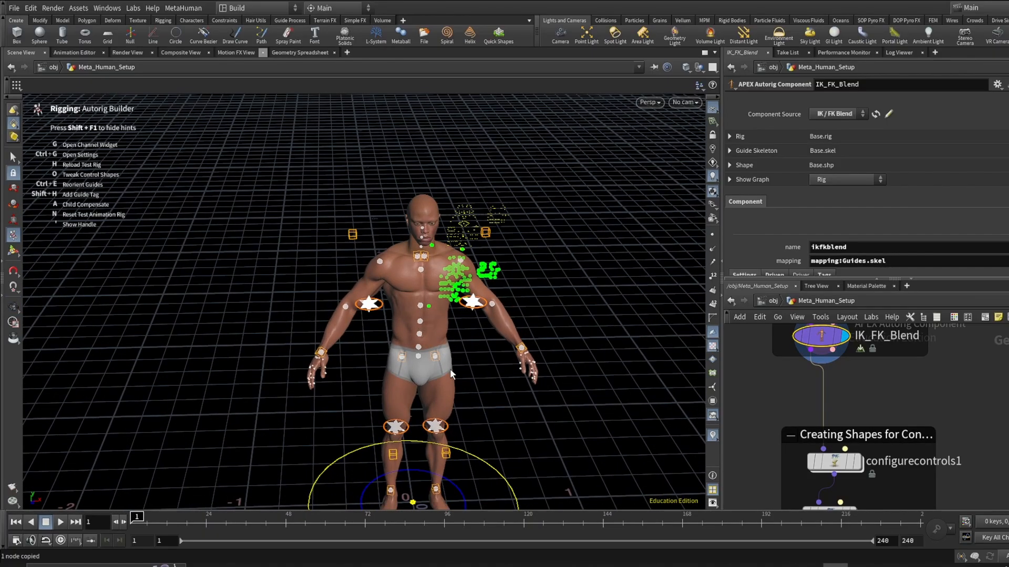
scroll(892, 415, "down", 2)
middle_click_drag(904, 446, 866, 396)
scroll(865, 397, "up", 4)
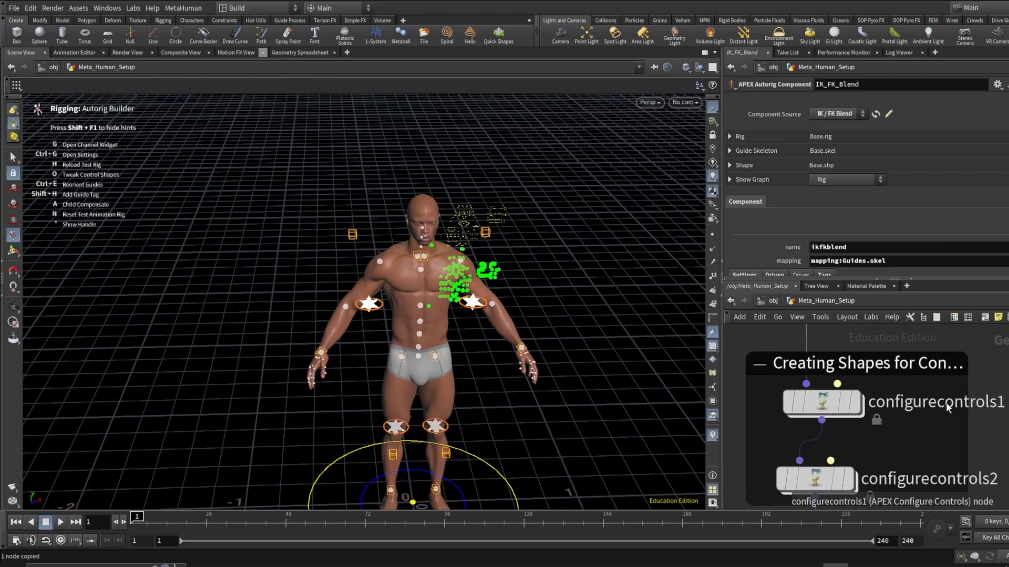
scroll(940, 411, "down", 2)
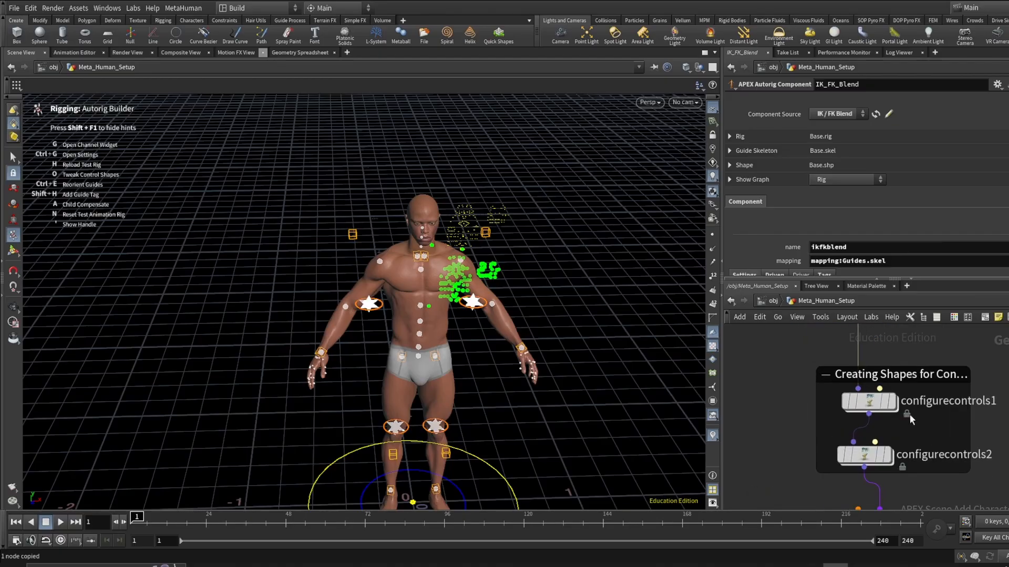
scroll(418, 285, "up", 5, "alt")
left_click_drag(419, 284, 419, 255, "alt")
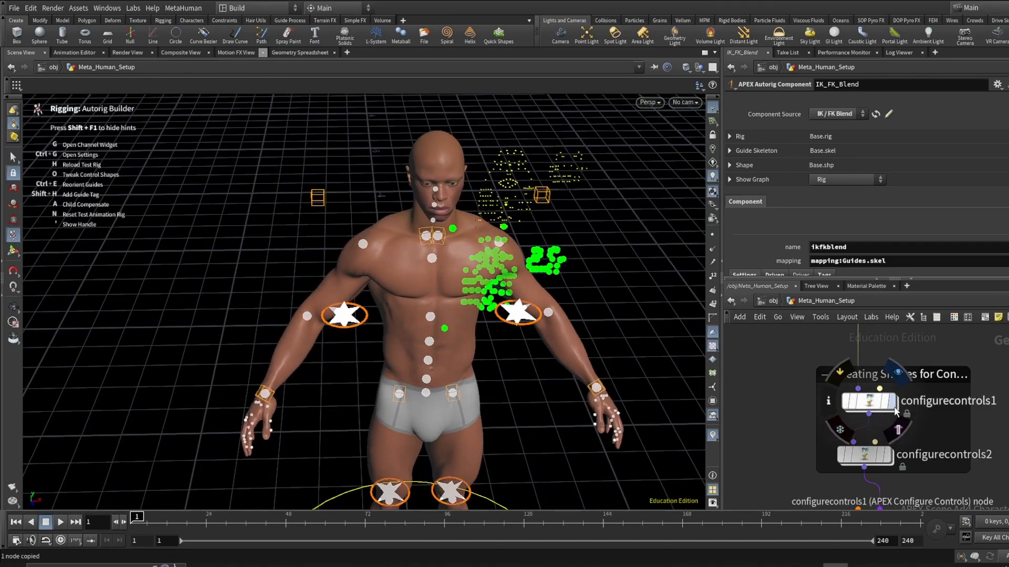
left_click(878, 407)
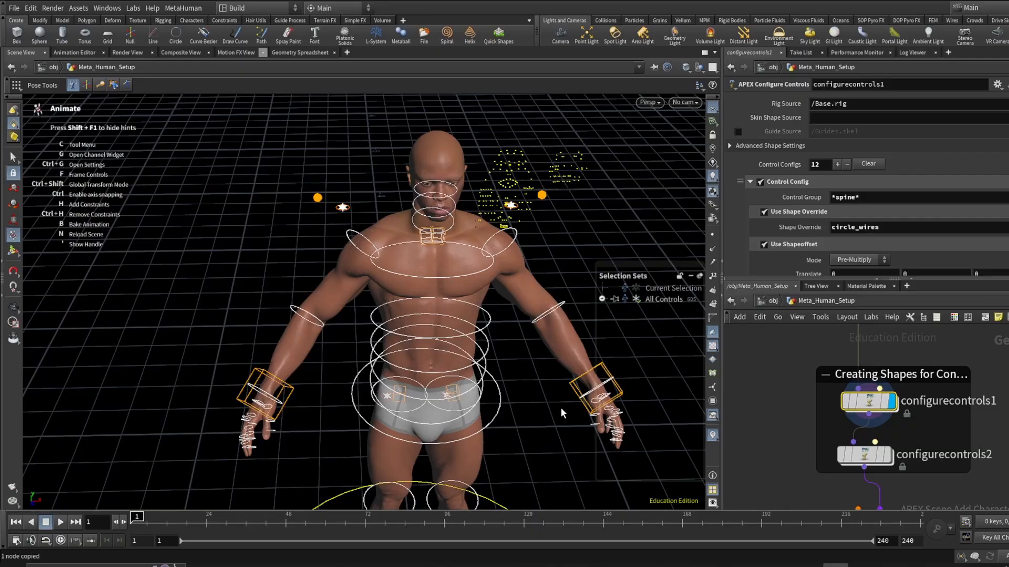
- Orbit and zoom around the torso and arms to review the circle_wires control shapes
left_click_drag(466, 257, 403, 241, "alt")
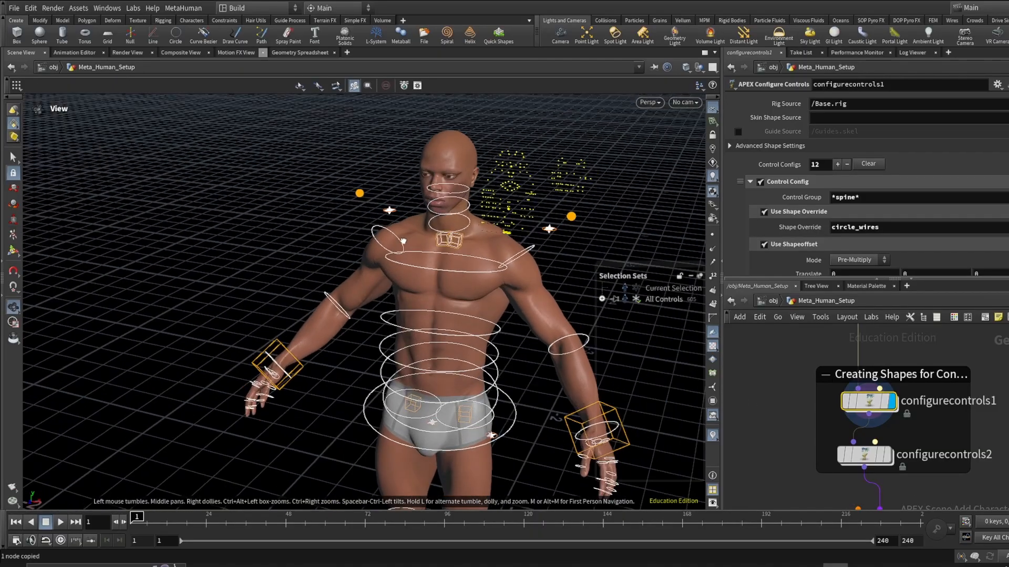
right_click_drag(469, 259, 445, 340, "alt")
middle_click_drag(445, 340, 386, 266, "alt")
left_click_drag(386, 265, 432, 290, "alt")
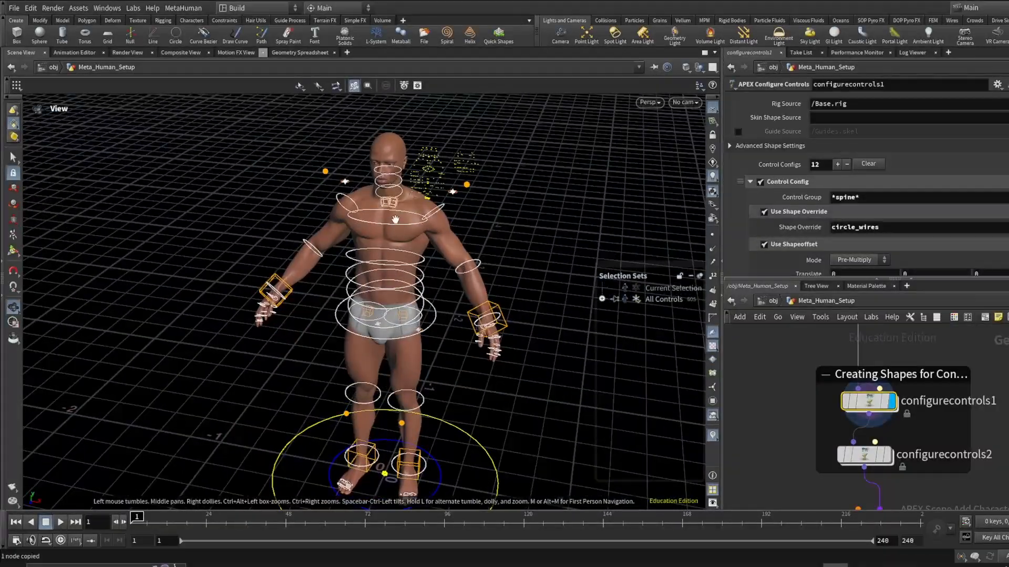
right_click_drag(396, 219, 351, 221, "alt")
left_click_drag(356, 271, 378, 266, "alt")
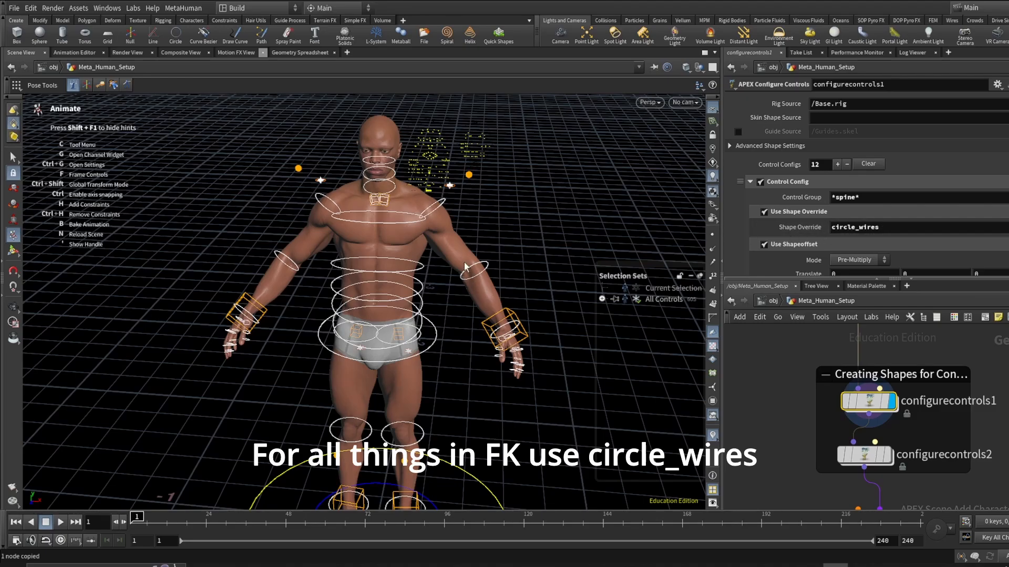
scroll(402, 268, "up", 5, "alt")
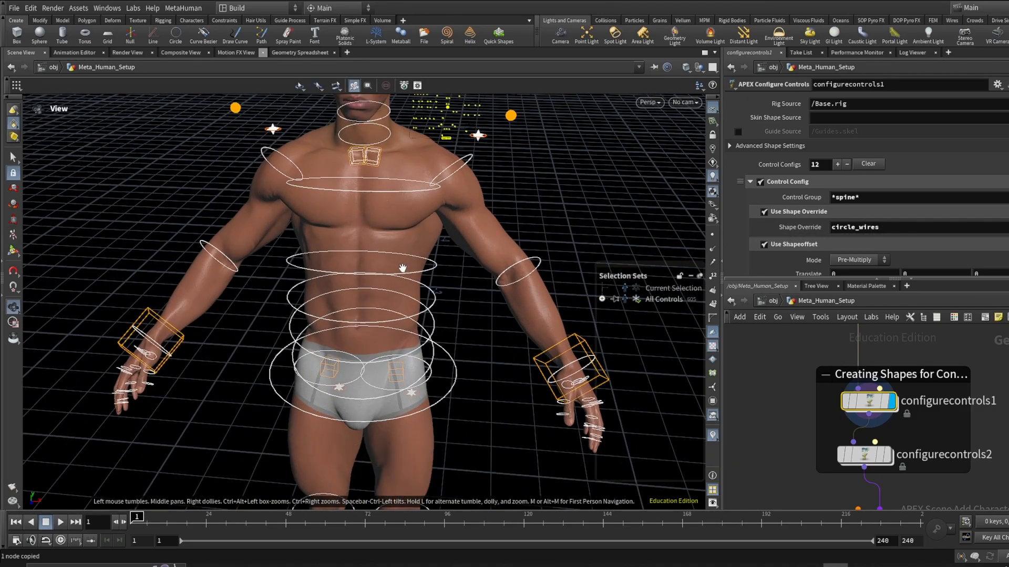
left_click_drag(403, 268, 409, 270, "alt")
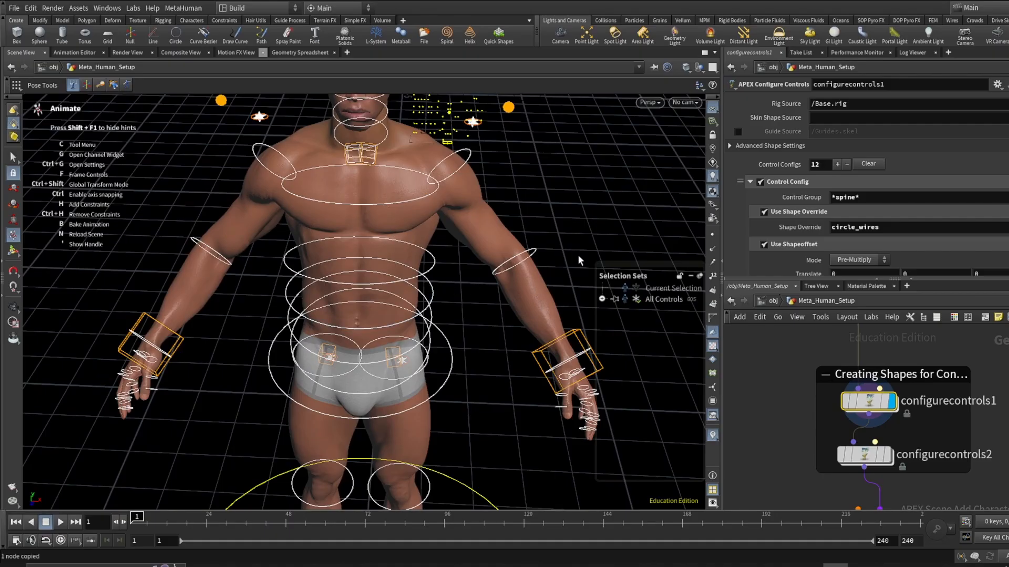
scroll(847, 211, "down", 2)
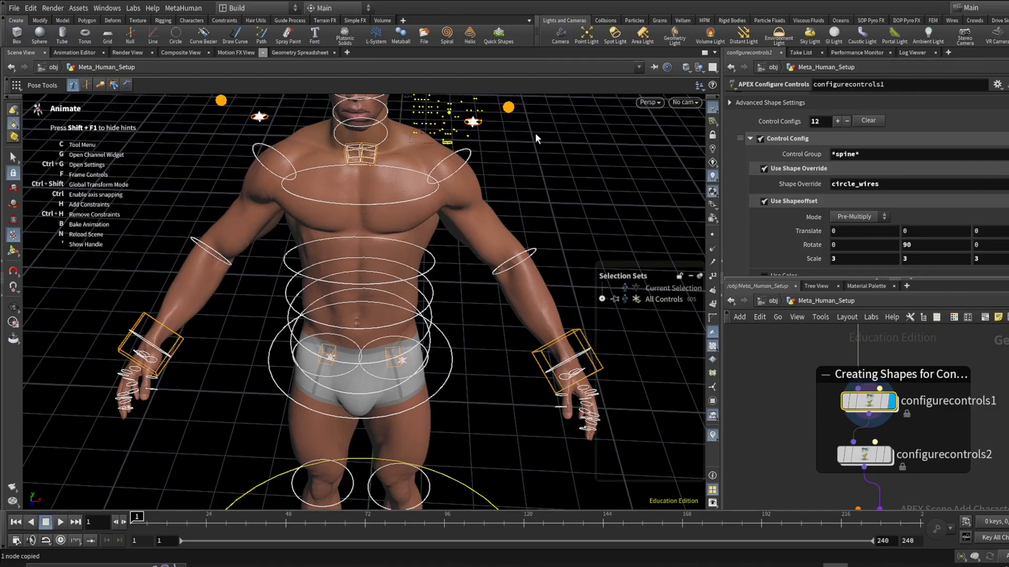
- Scroll through the Control Config entries, examining each Control Group pattern and its Shape Override
left_click_drag(539, 165, 483, 172)
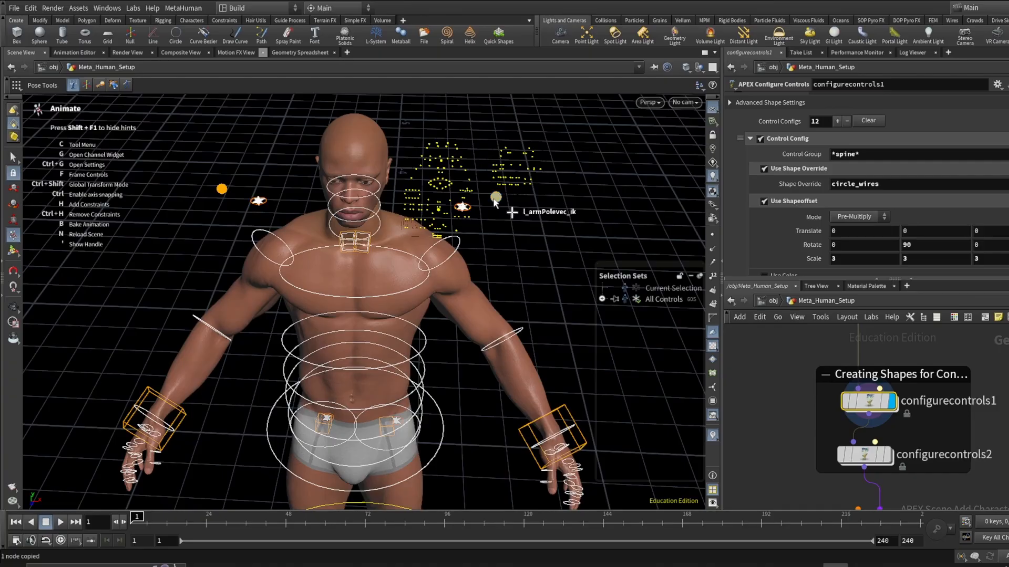
scroll(796, 206, "down", 5)
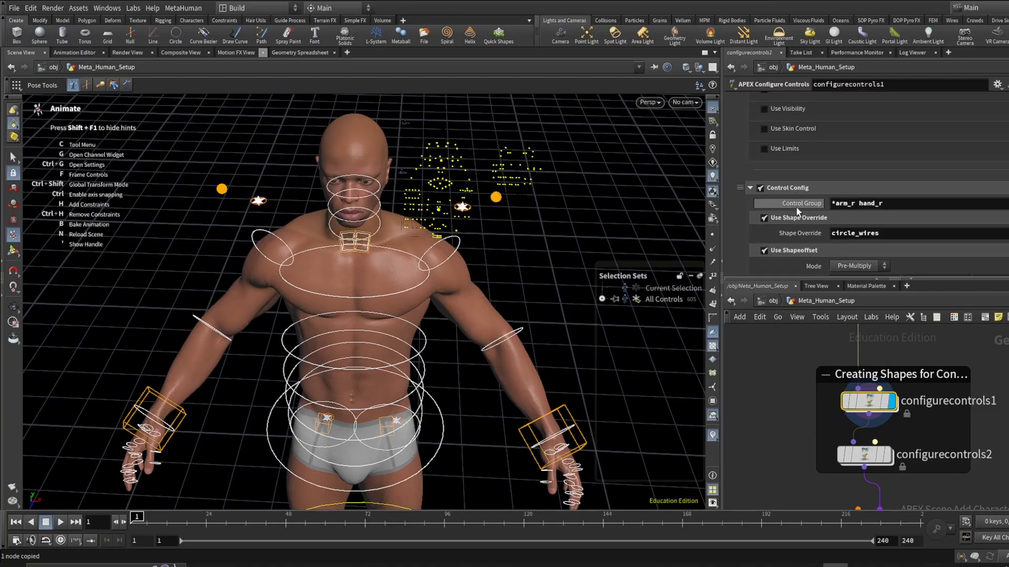
scroll(796, 206, "down", 3)
key("Escape")
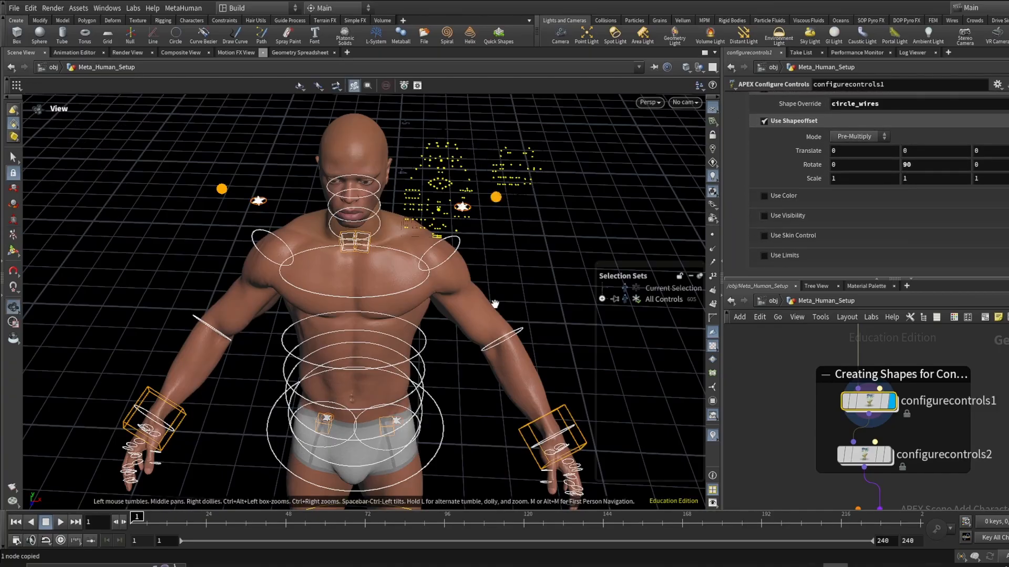
left_click_drag(495, 304, 501, 303)
middle_click_drag(501, 302, 493, 329, "alt")
scroll(863, 234, "up", 3)
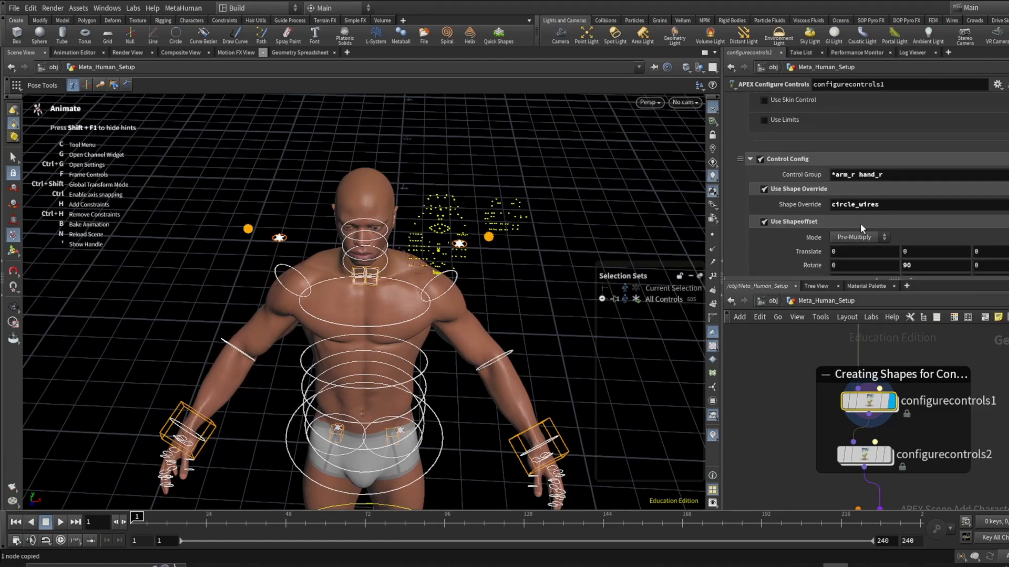
double_click(841, 175)
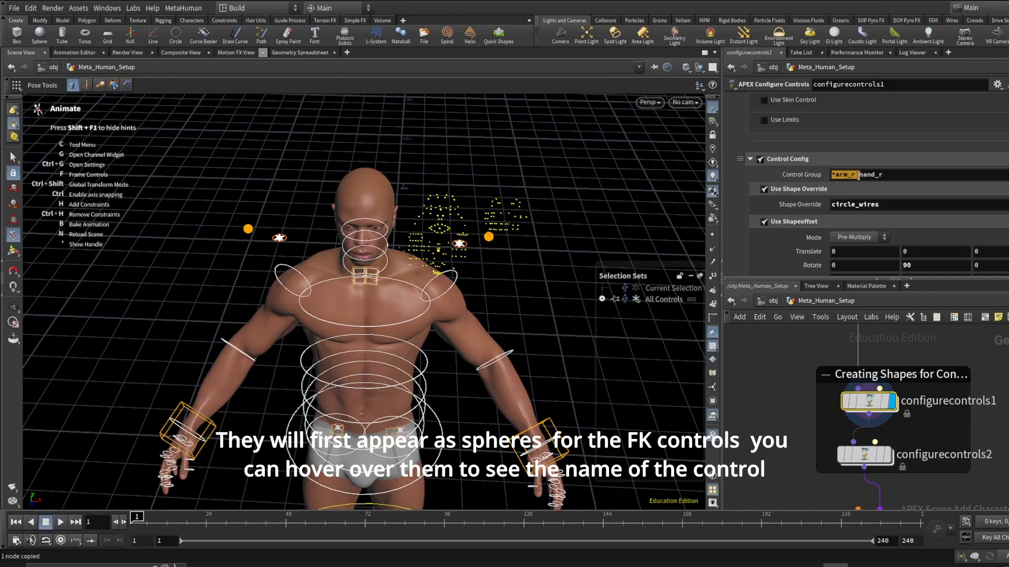
left_click(843, 205)
double_click(849, 203)
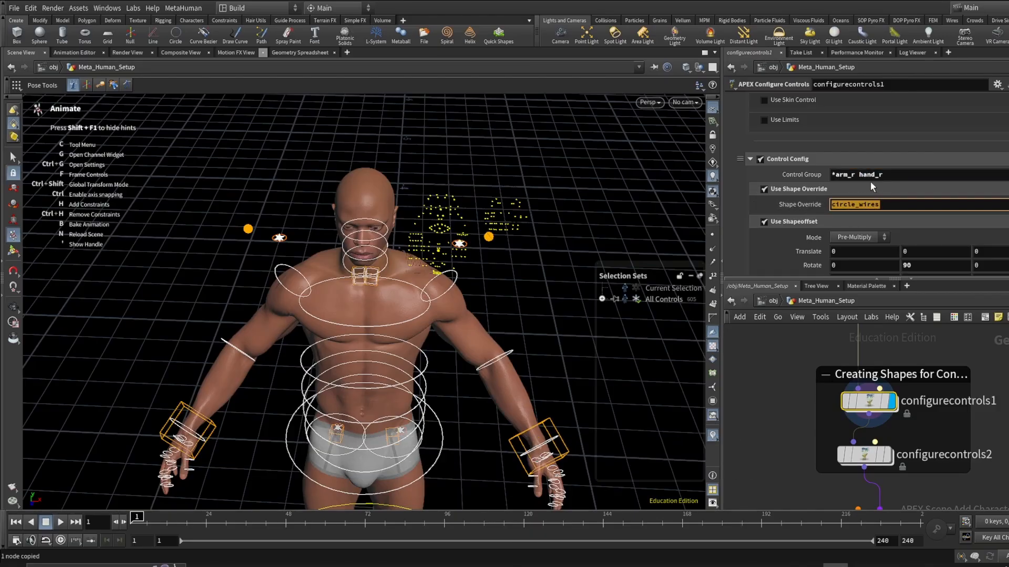
left_click_drag(891, 174, 861, 174)
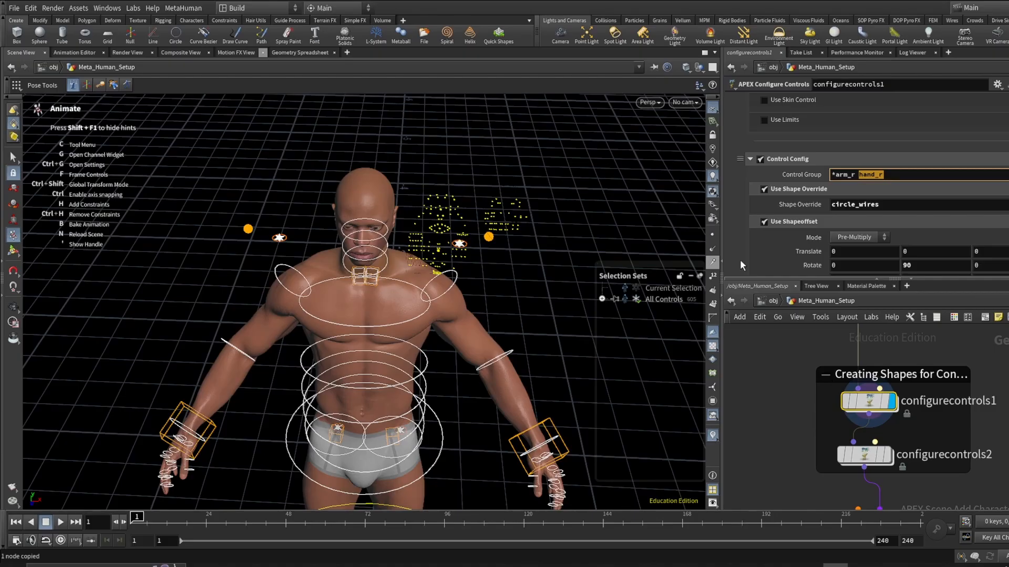
left_click(743, 193)
scroll(815, 194, "down", 6)
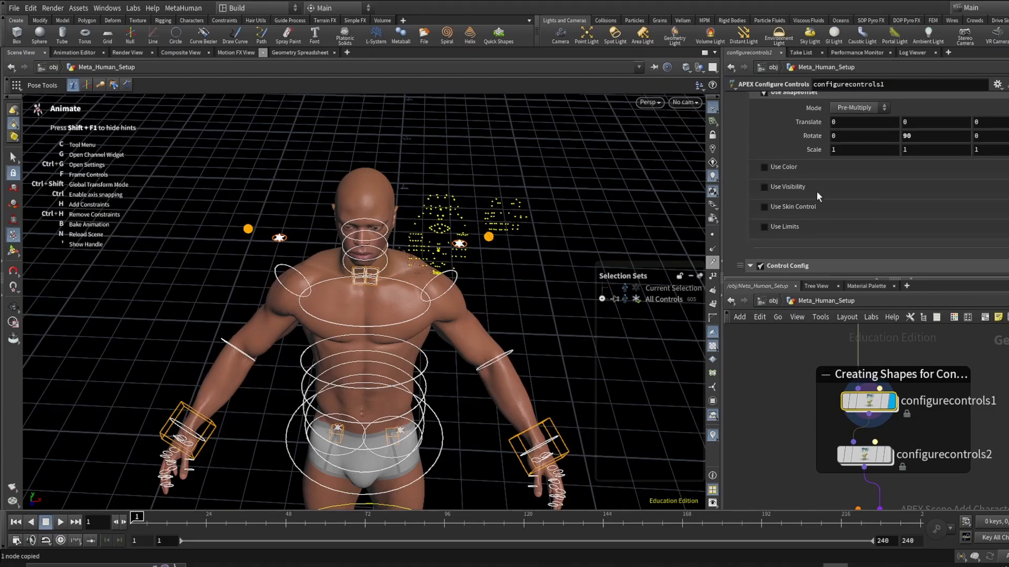
scroll(825, 199, "down", 6)
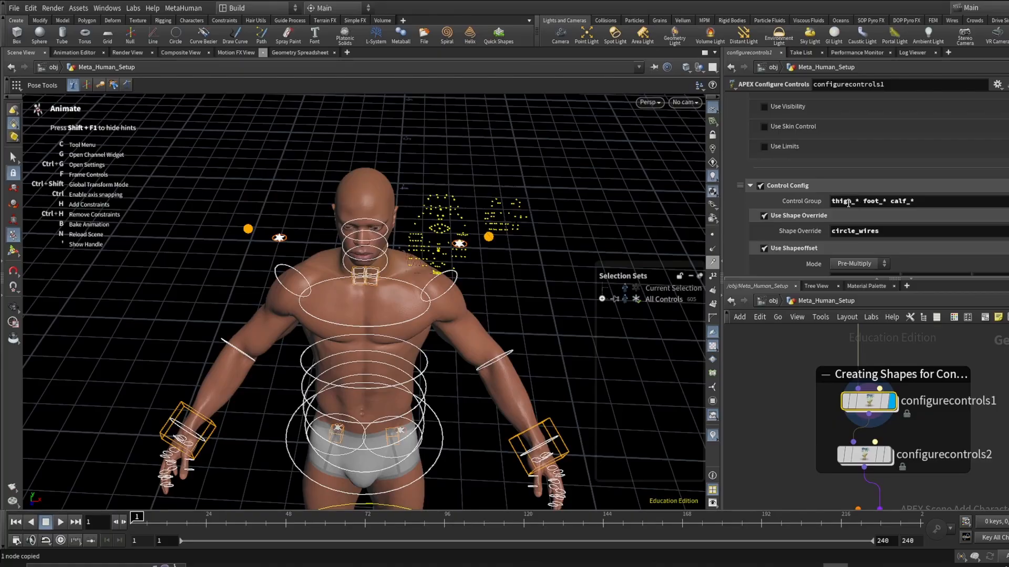
key("Escape")
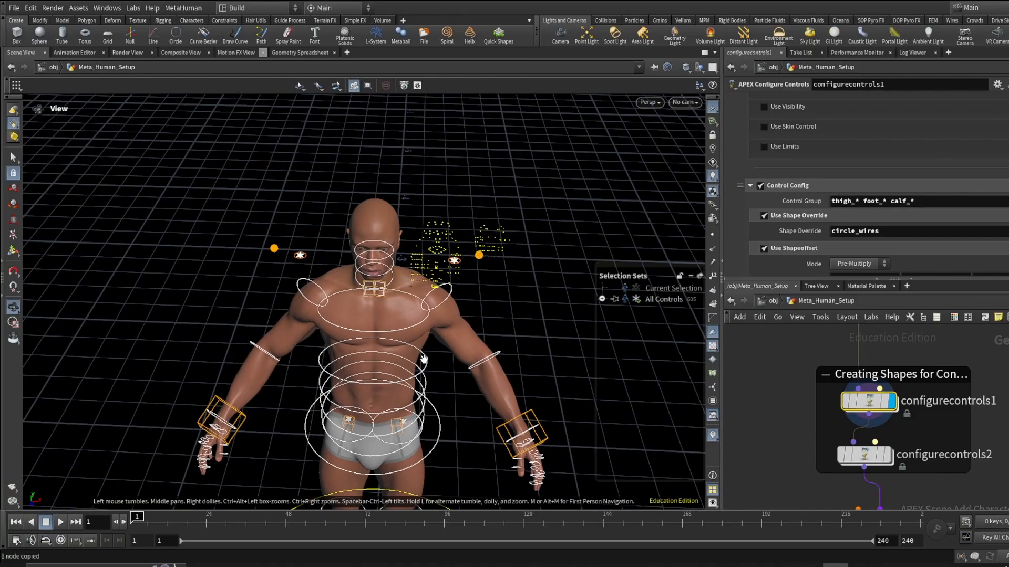
- Orbit to view the whole rig and compare the leg and arm Control Config shape offsets
left_click_drag(426, 357, 386, 256)
middle_click_drag(343, 251, 386, 308, "alt")
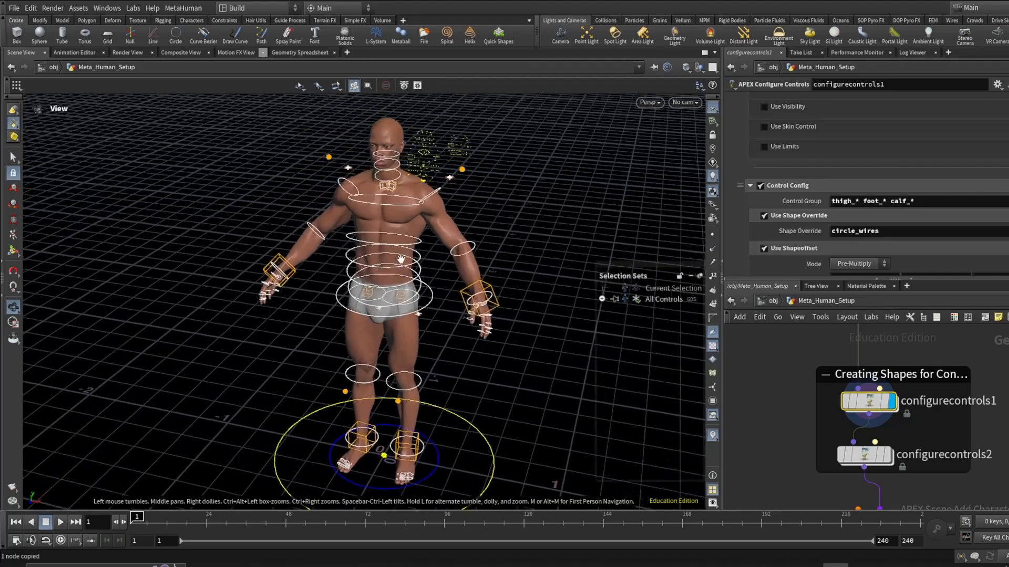
right_click_drag(401, 259, 415, 263, "alt")
scroll(966, 208, "down", 5)
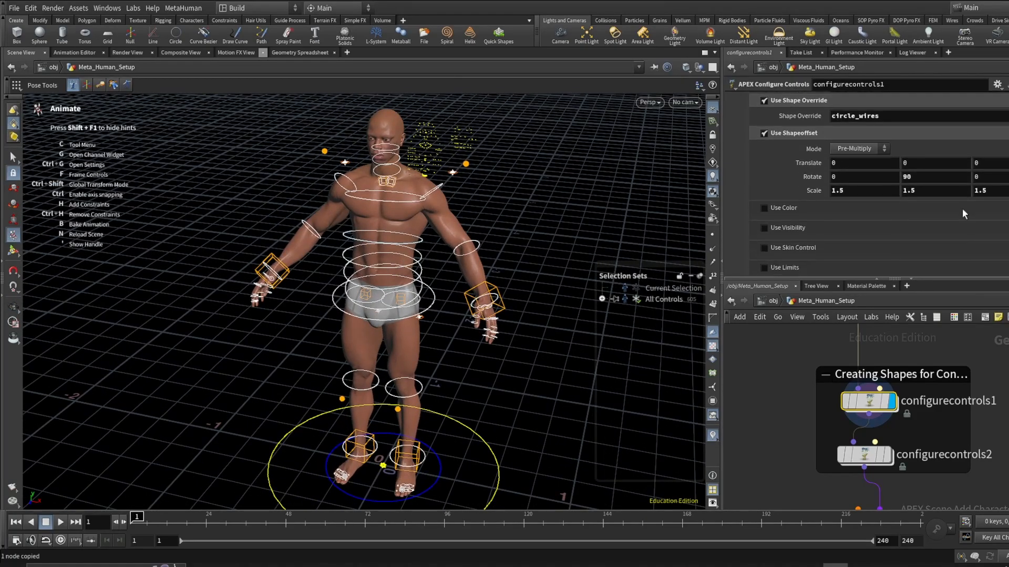
scroll(938, 177, "down", 2)
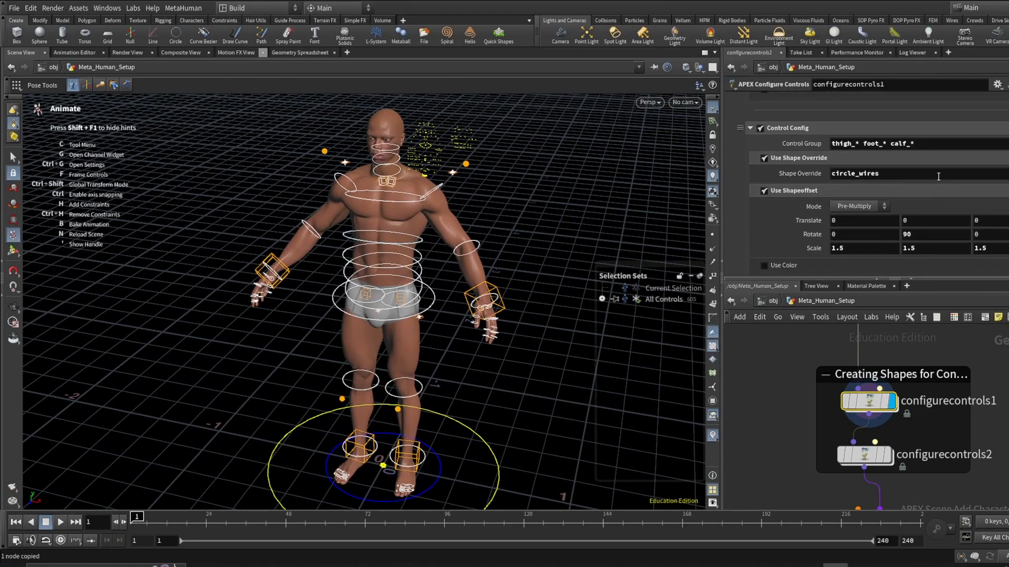
scroll(940, 193, "up", 6)
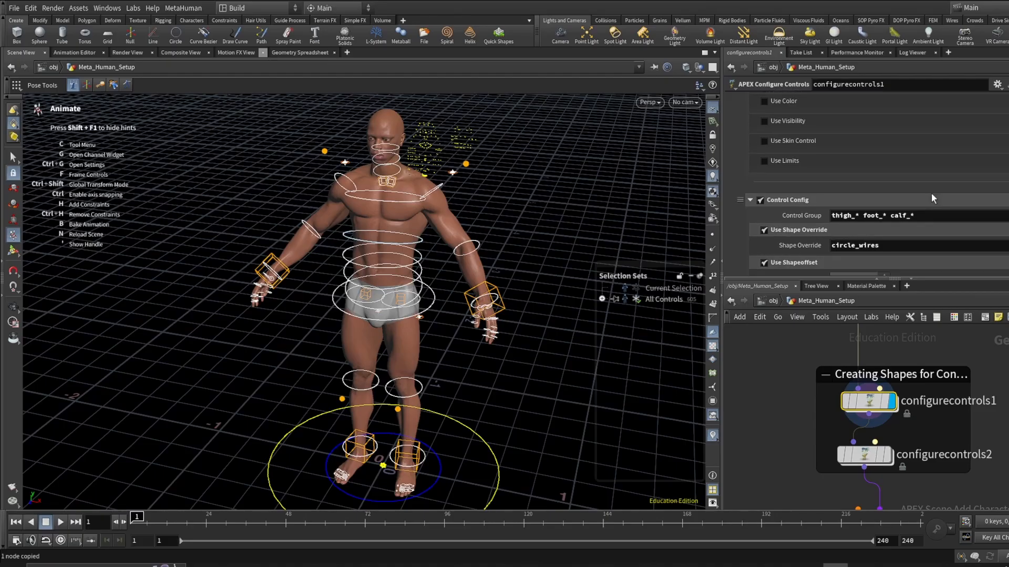
scroll(929, 198, "up", 8)
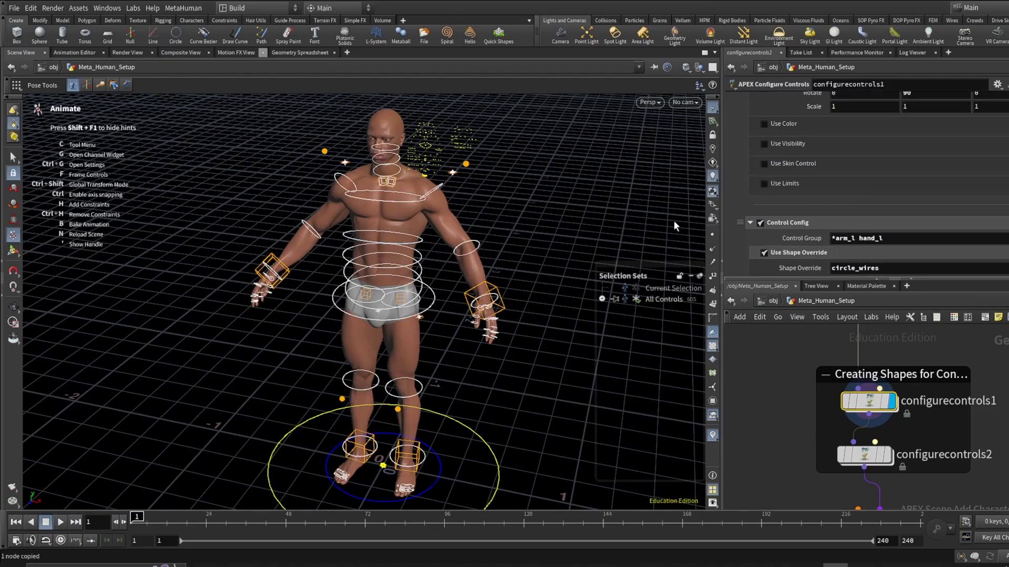
scroll(822, 188, "up", 15)
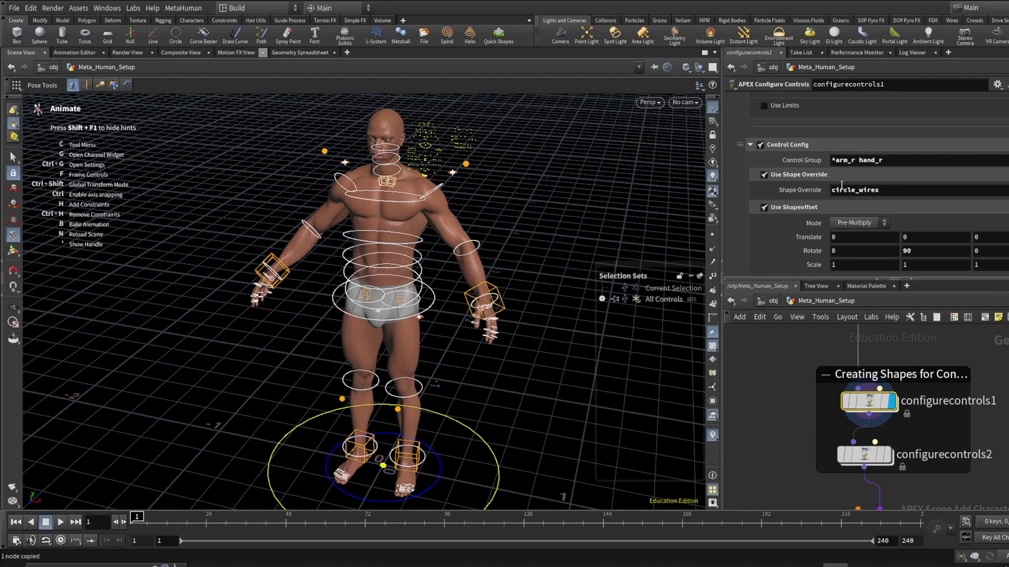
- Add one more Control Config entry to the configurecontrols1 node
scroll(840, 189, "up", 5)
scroll(836, 179, "up", 2)
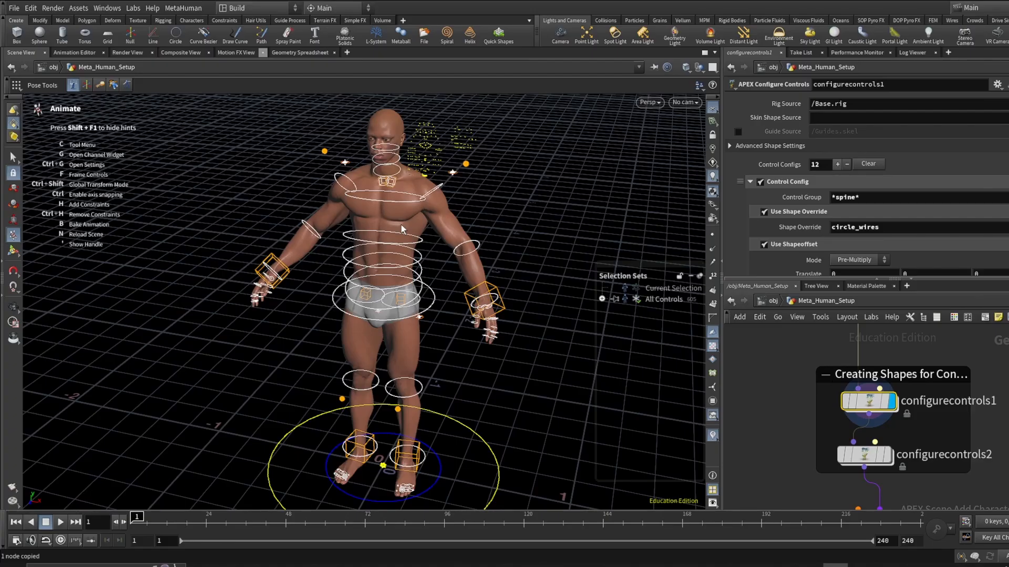
left_click(836, 163)
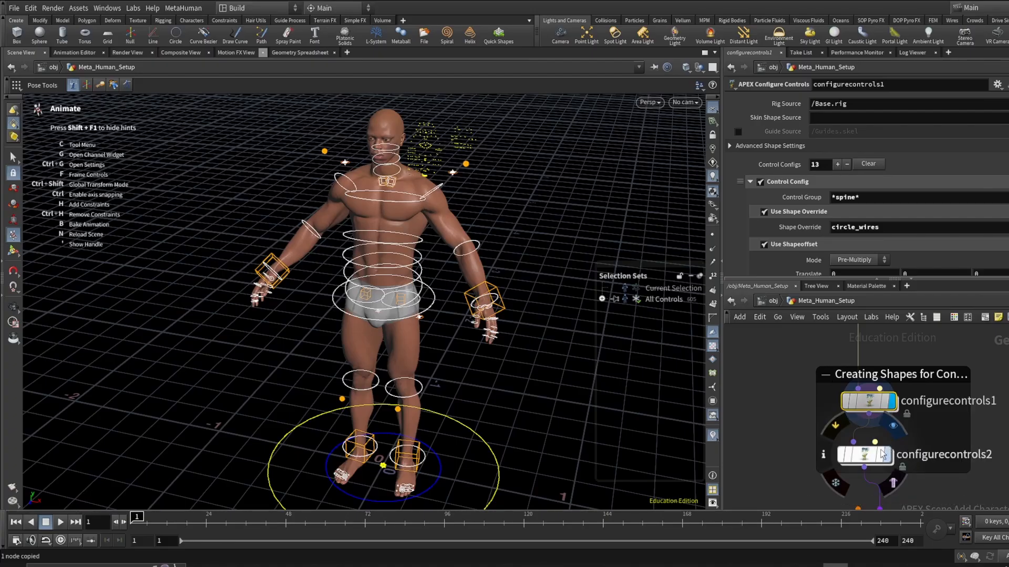
- Display the configurecontrols2 node and move the right hand control to check the red and blue colored controls
left_click(886, 455)
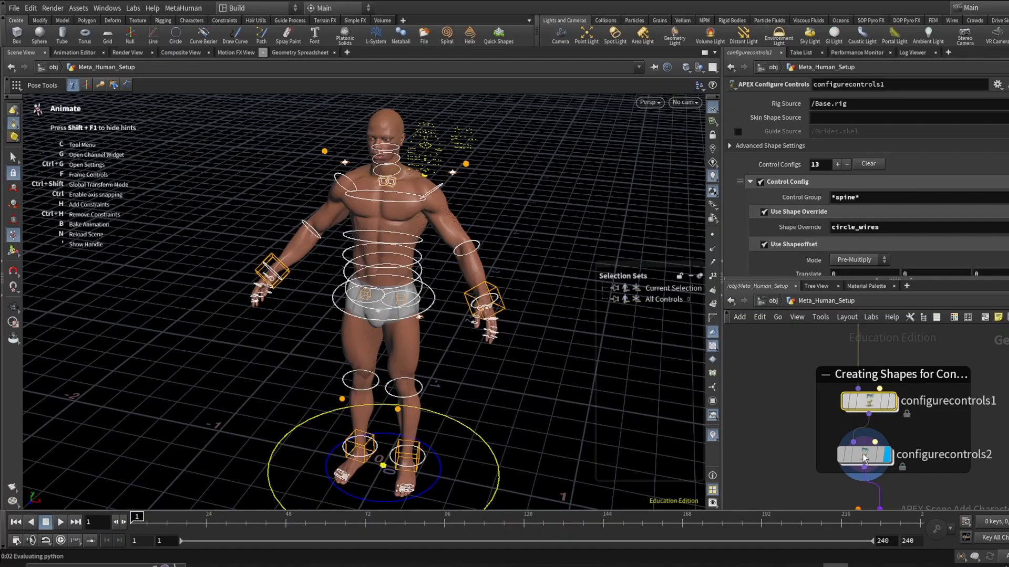
left_click(864, 456)
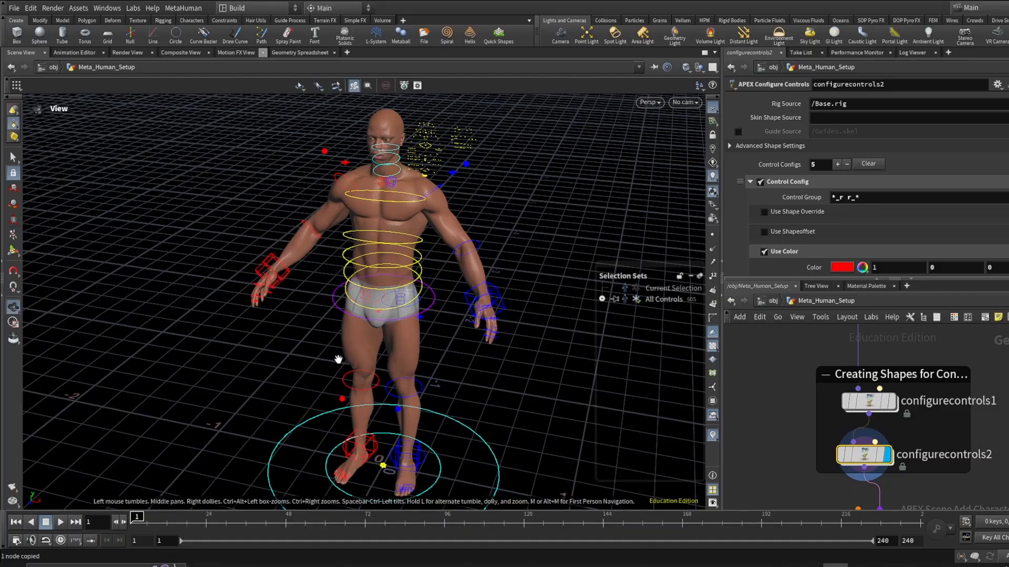
left_click_drag(309, 346, 361, 234, "alt")
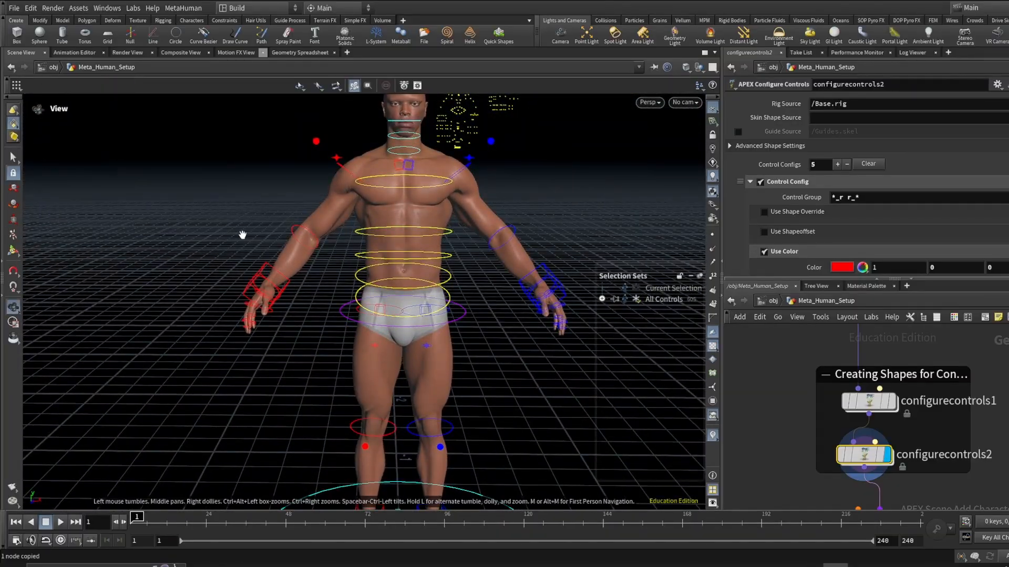
right_click_drag(243, 235, 279, 276, "alt")
left_click(263, 278)
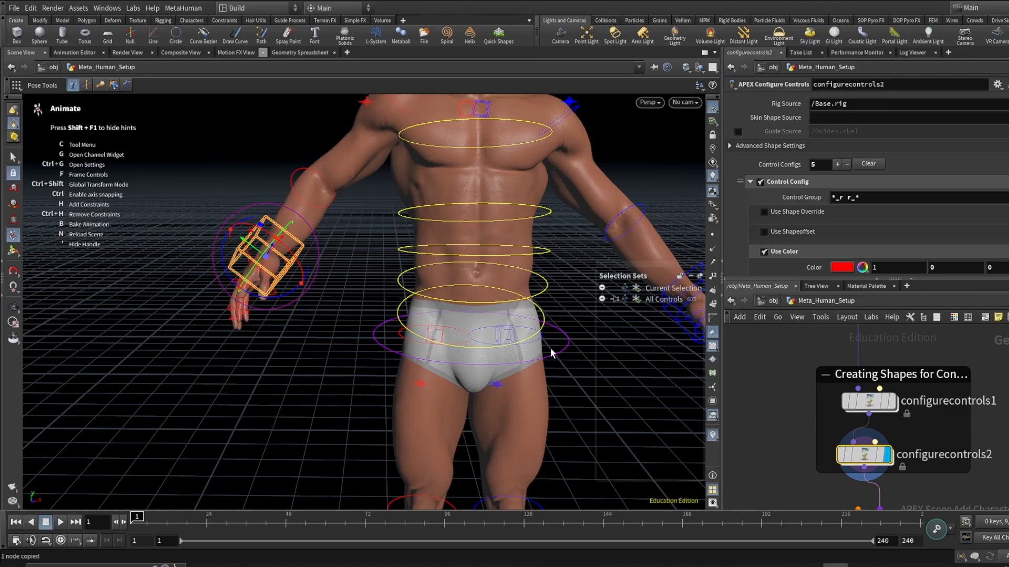
left_click_drag(551, 353, 365, 304, "alt")
scroll(365, 304, "down", 4)
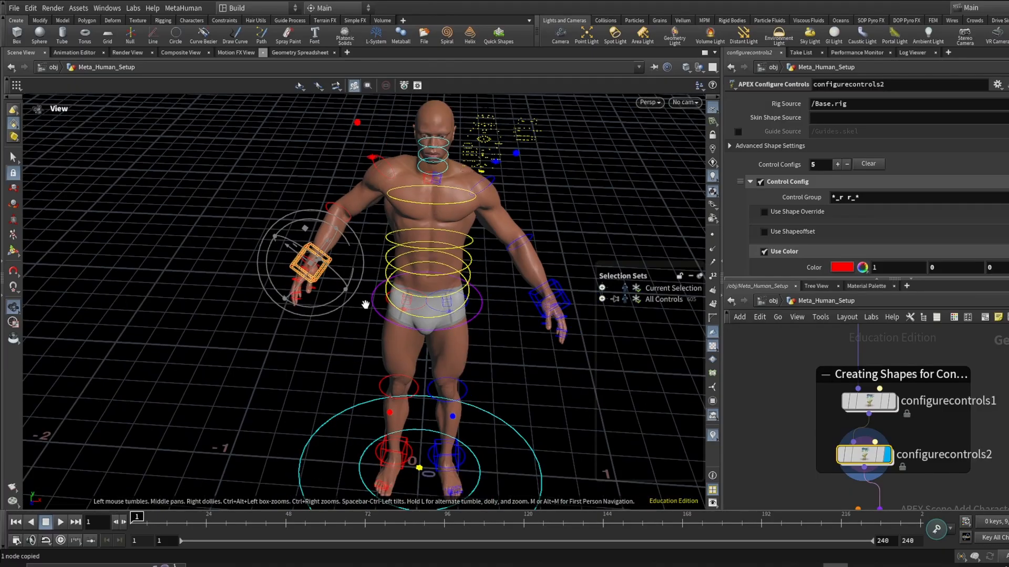
scroll(347, 271, "up", 3)
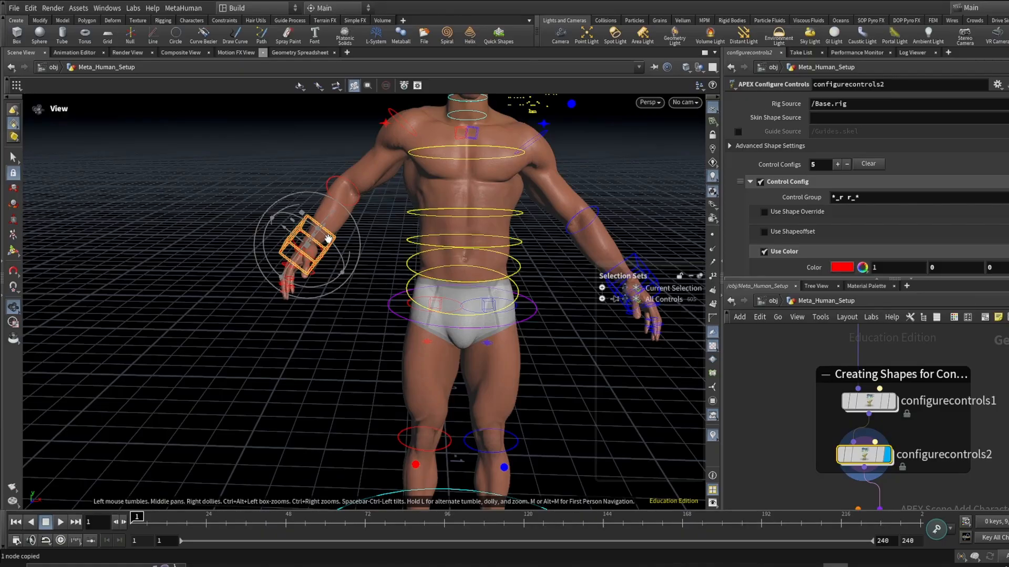
- Select and display the MetaHuman APEX Scene Add Character node
key("Return")
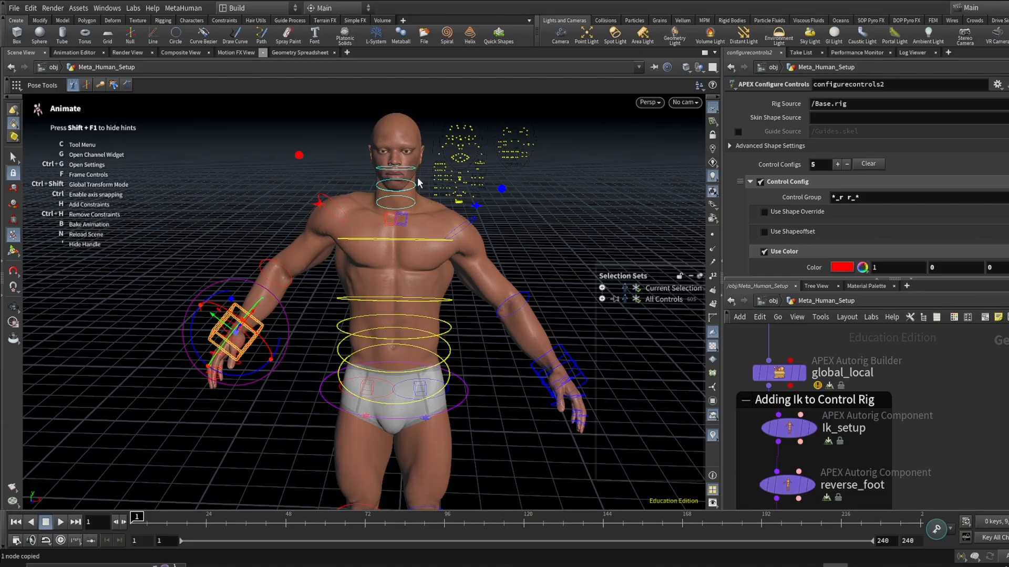
key("Escape")
left_click_drag(419, 182, 293, 230)
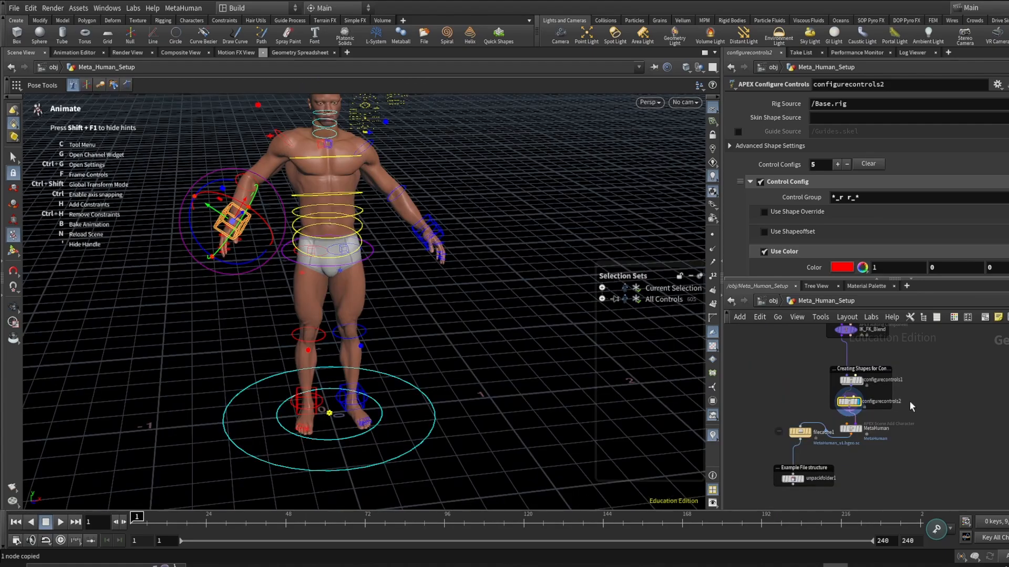
scroll(891, 436, "up", 5)
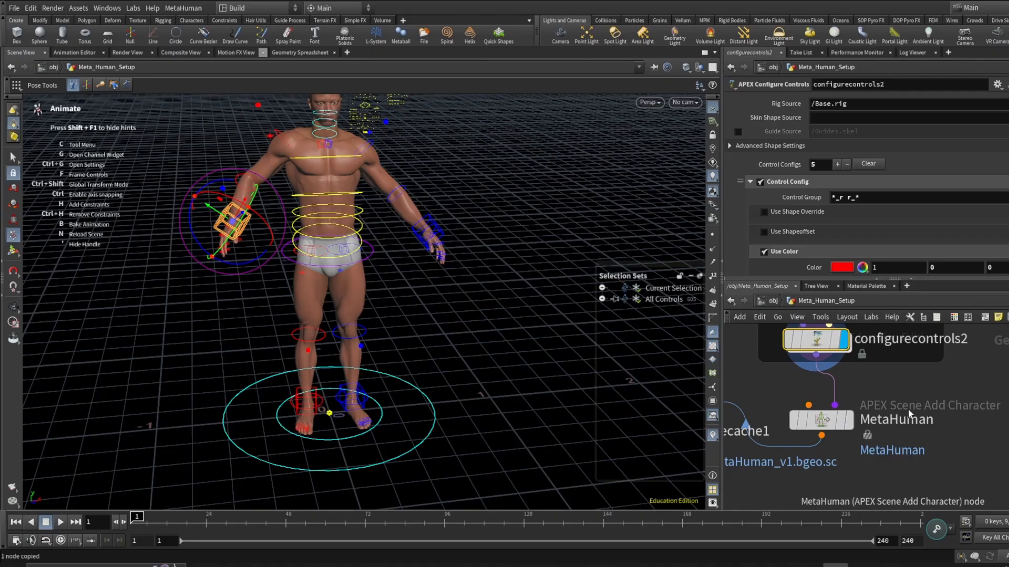
left_click(830, 420)
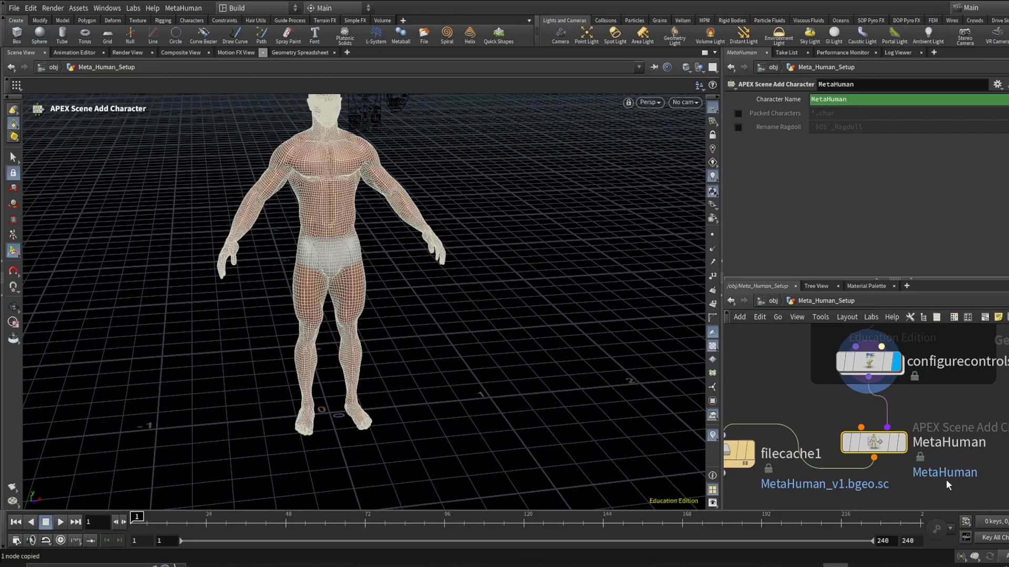
scroll(945, 479, "up", 2)
left_click(893, 432)
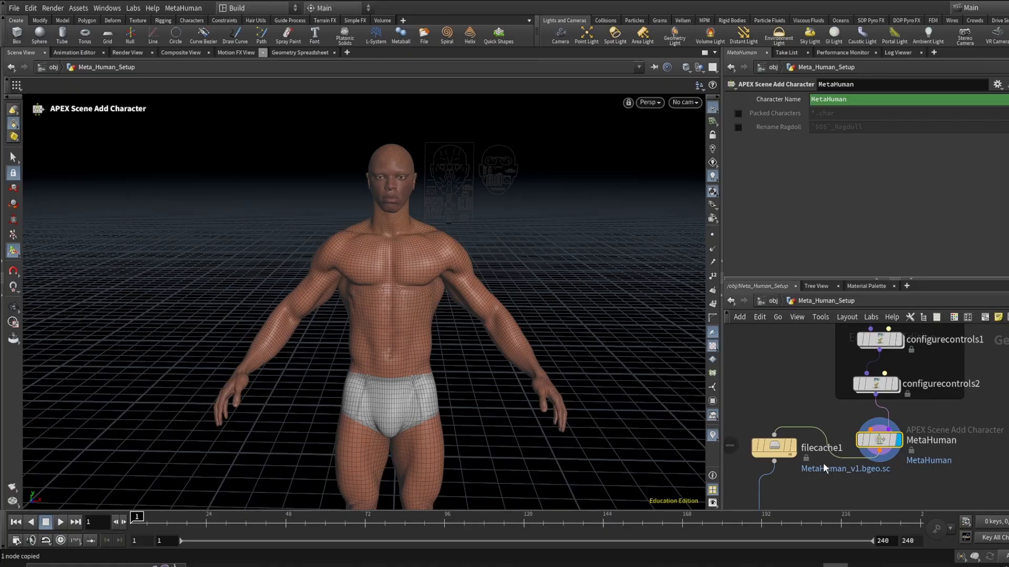
- Select the filecache1 node and create a new File node beside it
scroll(811, 412, "up", 3)
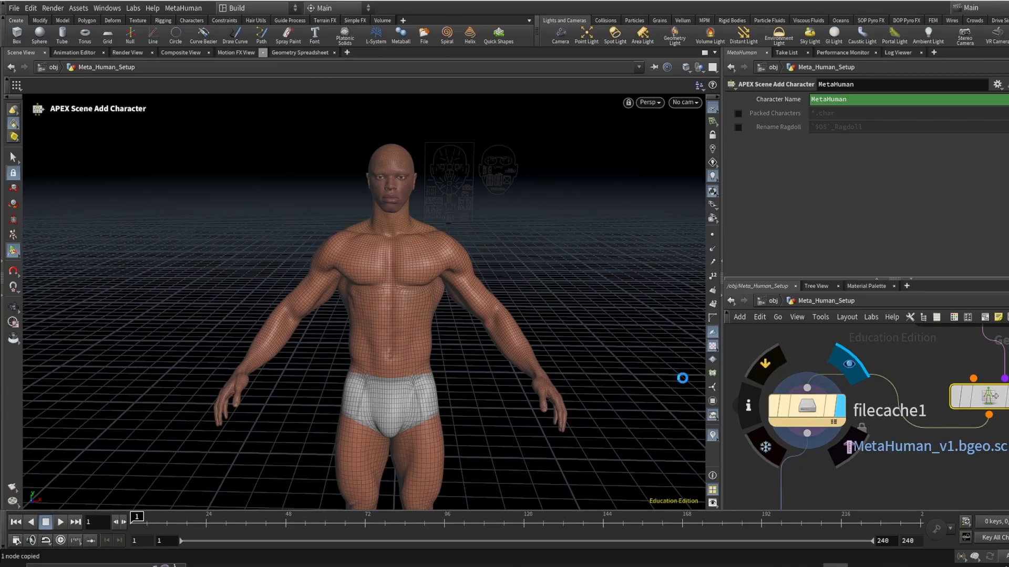
left_click(807, 411)
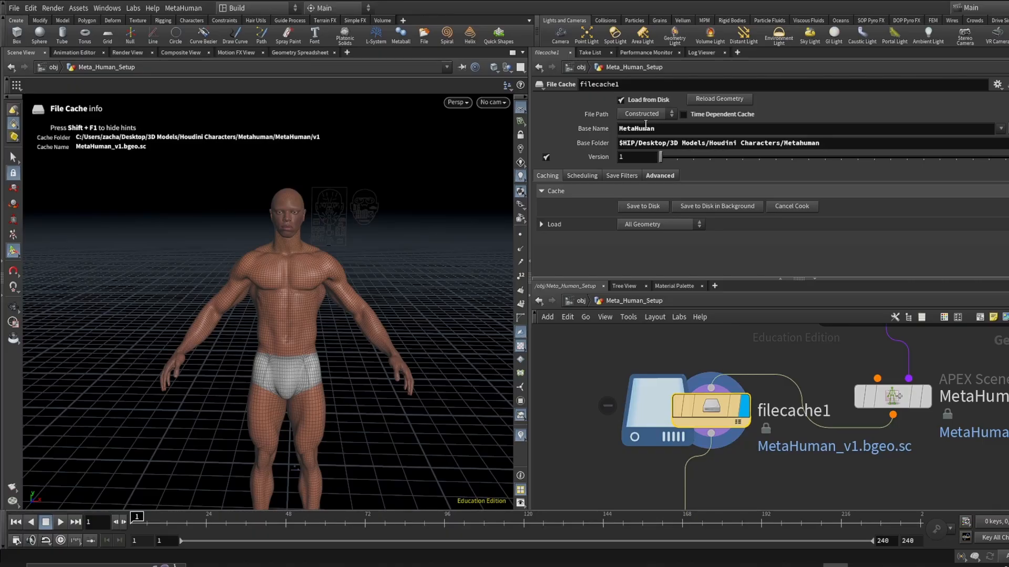
scroll(740, 418, "down", 5)
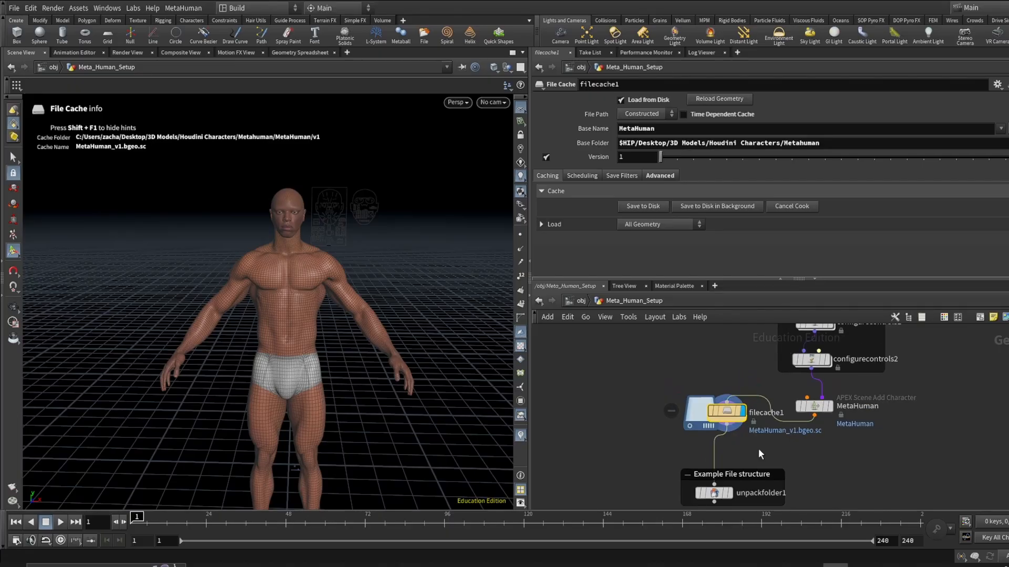
middle_click_drag(760, 453, 811, 400)
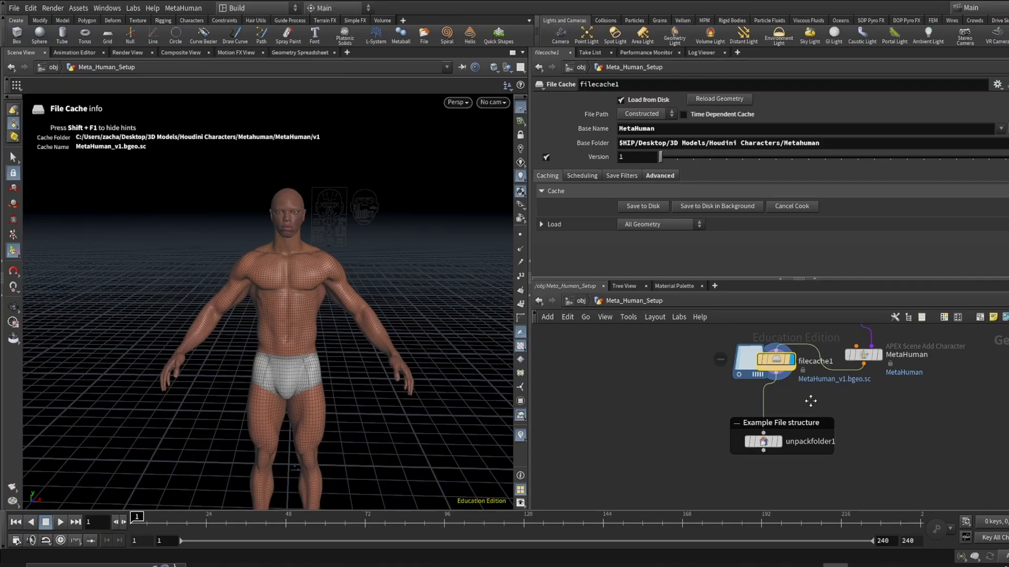
key("Tab")
type("fi")
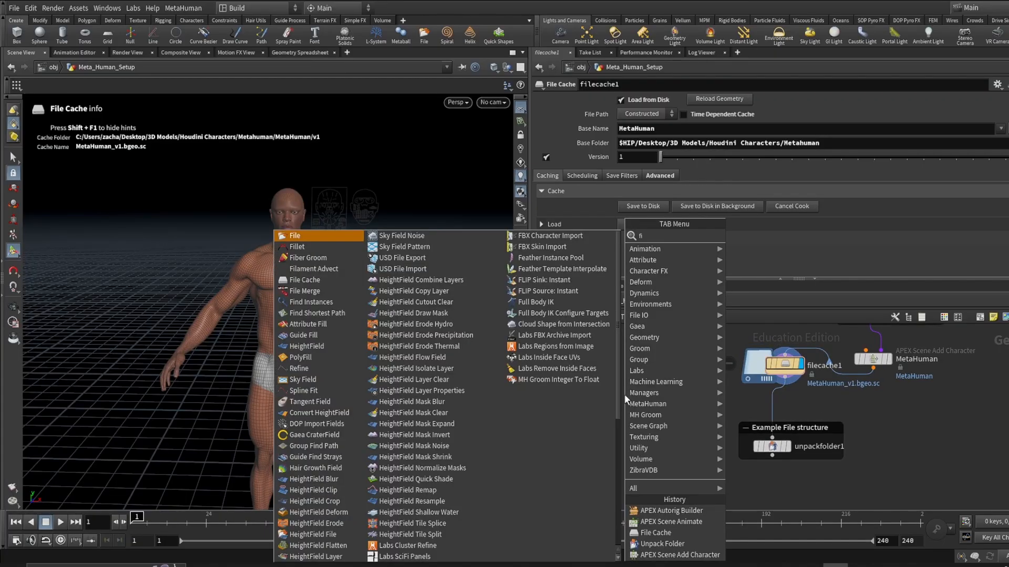
key("Return")
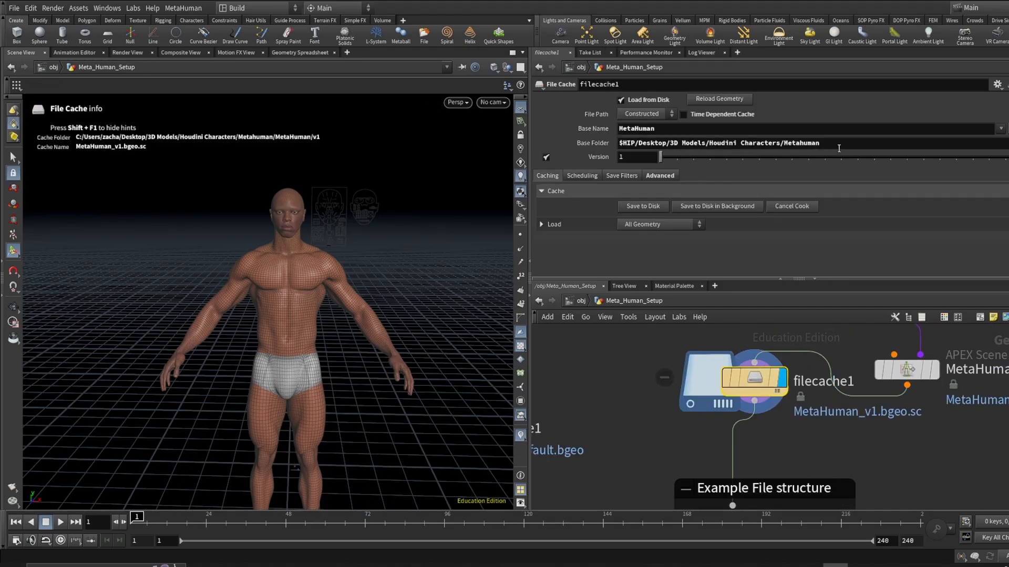
- Copy the cache Base Folder path and set file1's Geometry File to $HIP/Desktop/3D Models/Houdini Characters/Metahuman/MetaHuman/v1/MetaHuman_v1.bgeo.sc
left_click_drag(821, 143, 550, 143)
key("ctrl+c")
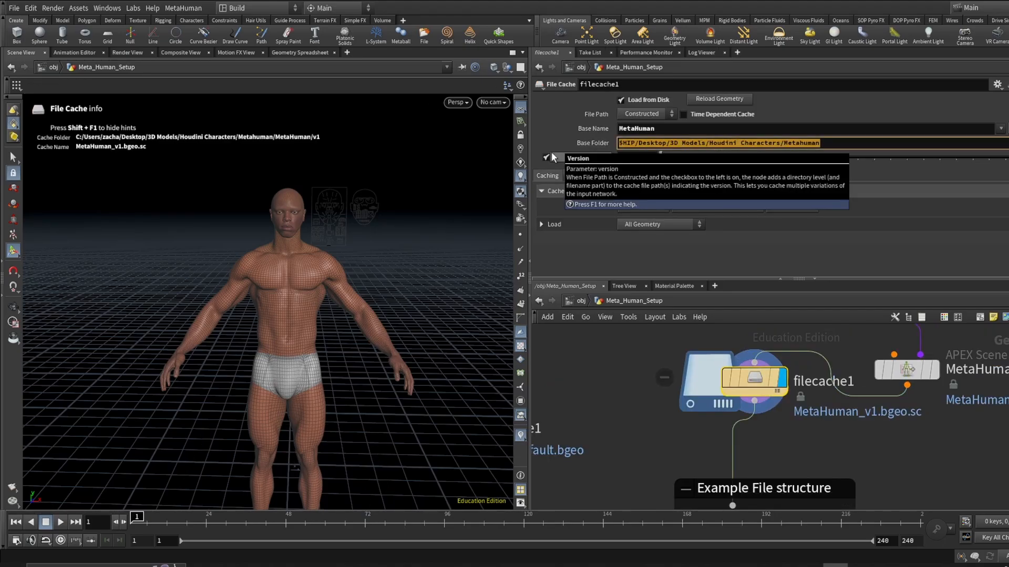
left_click(585, 379)
scroll(588, 394, "down", 2)
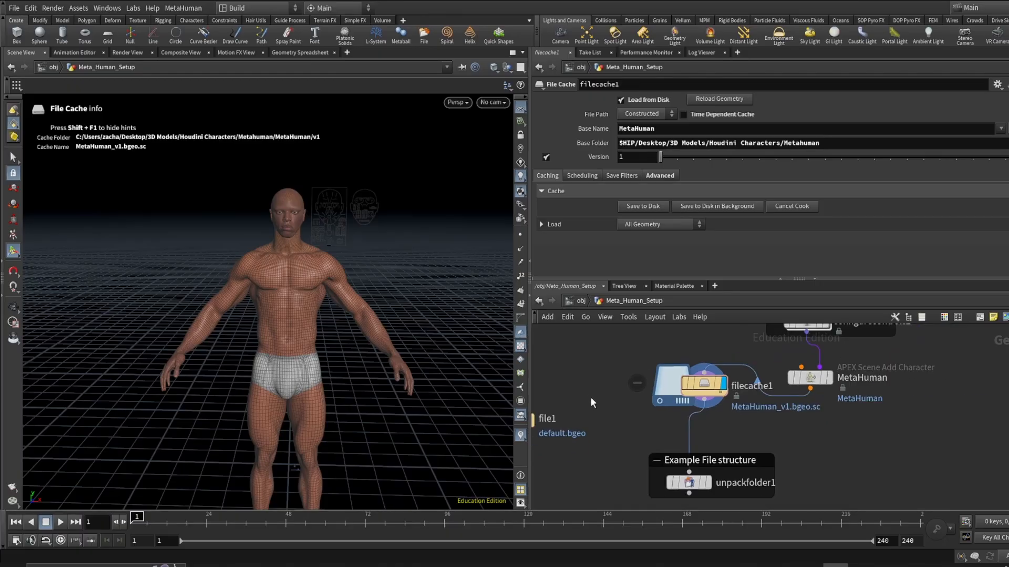
middle_click_drag(591, 399, 720, 400)
scroll(720, 399, "up", 3)
left_click(620, 426)
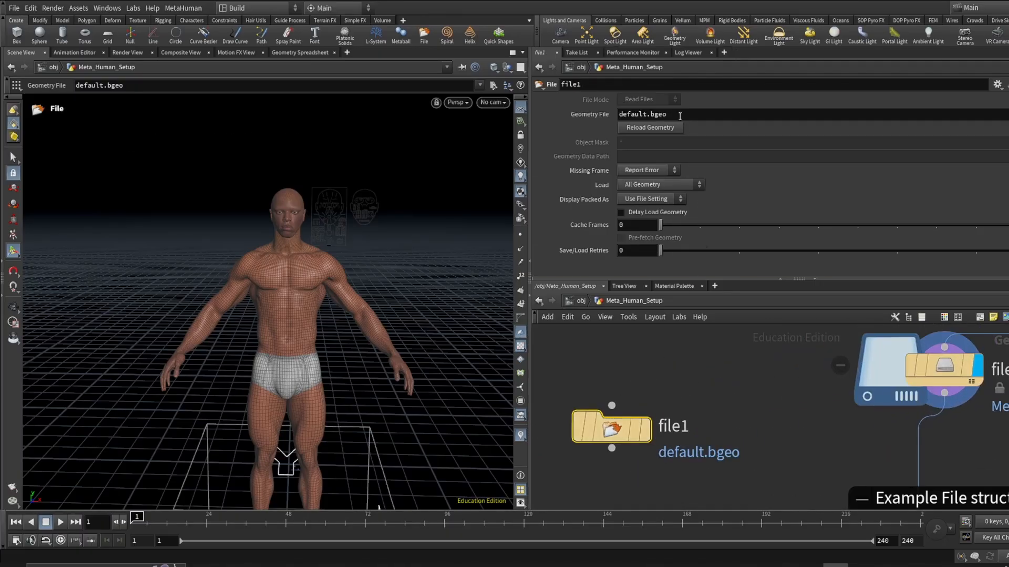
double_click(643, 116)
key("BackSpace")
key("ctrl+v")
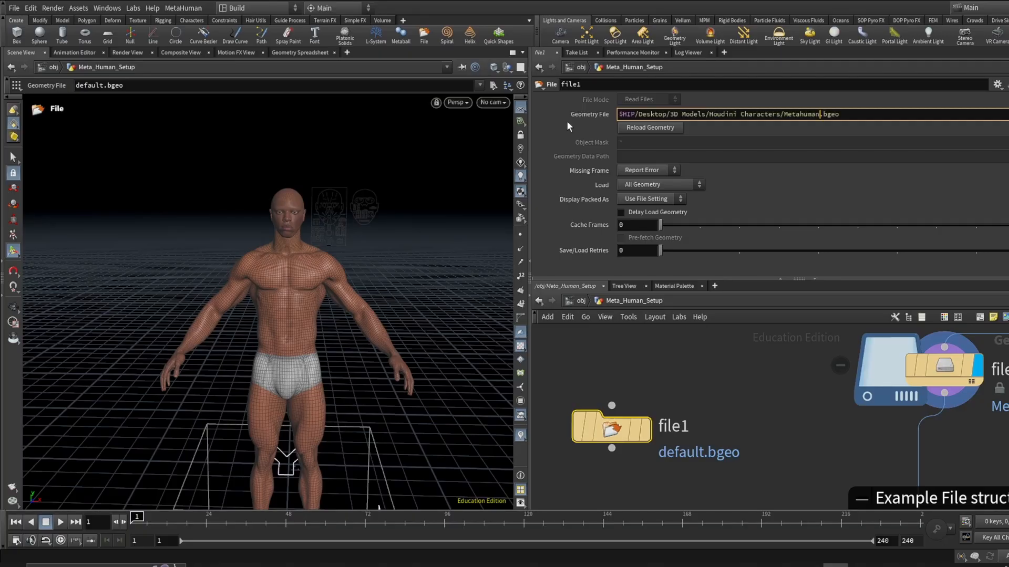
key("Return")
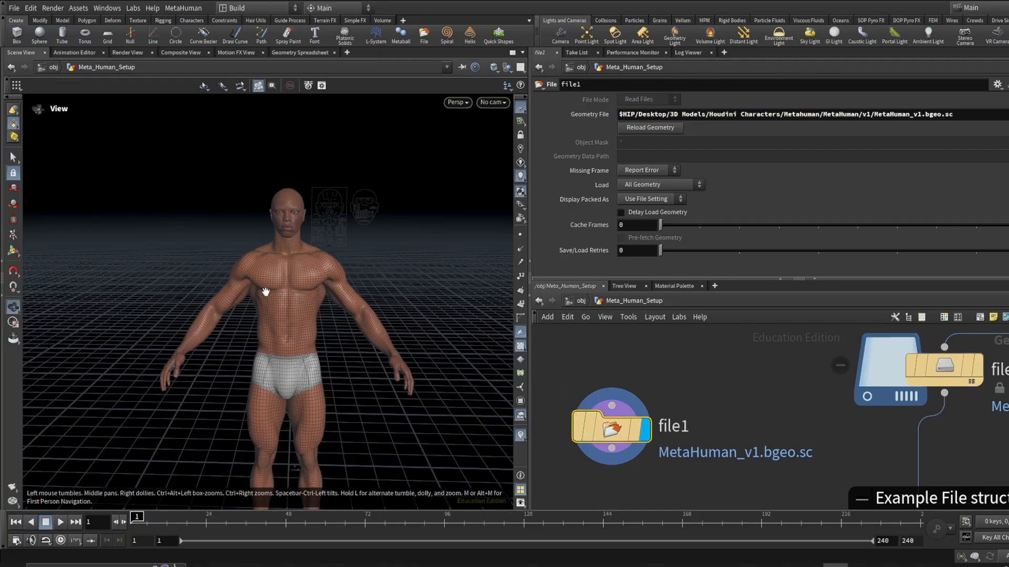
- Connect a new APEX Scene Animate node below file1 and display it
left_click_drag(266, 290, 277, 313, "alt")
key("Return")
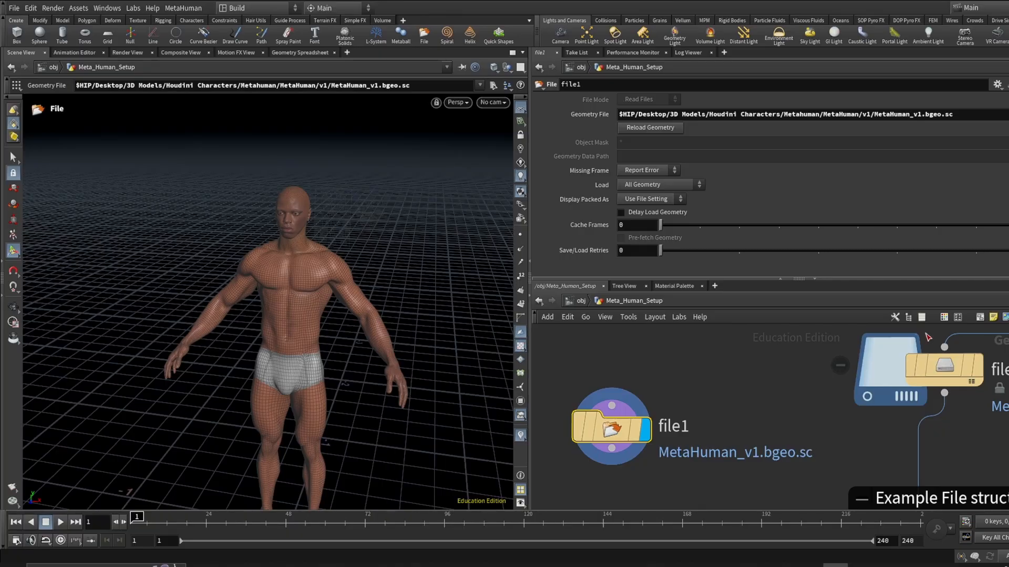
scroll(840, 420, "down", 3)
middle_click_drag(794, 478, 787, 425)
scroll(696, 397, "up", 1)
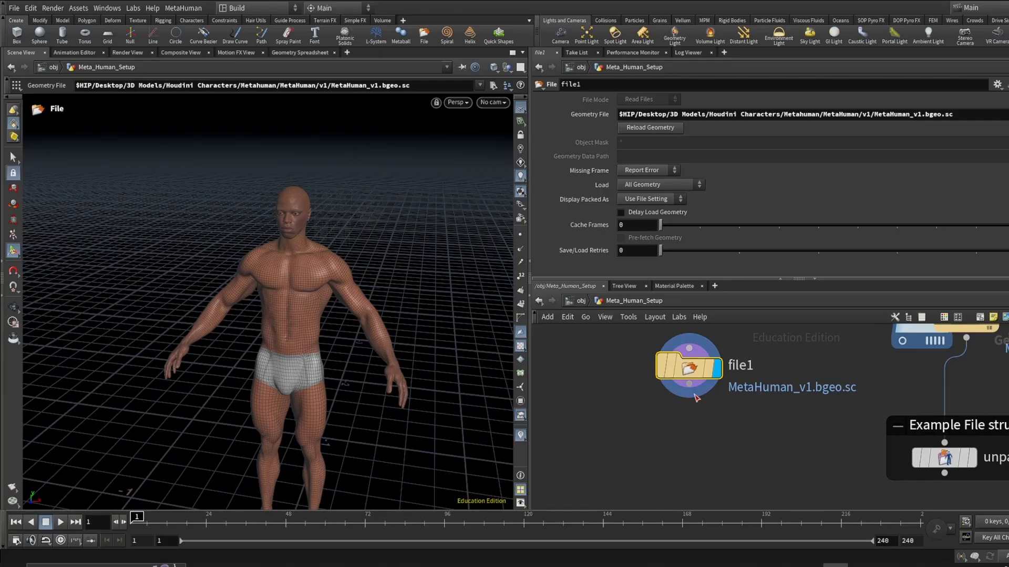
left_click_drag(694, 397, 639, 451)
key("Tab")
type("a")
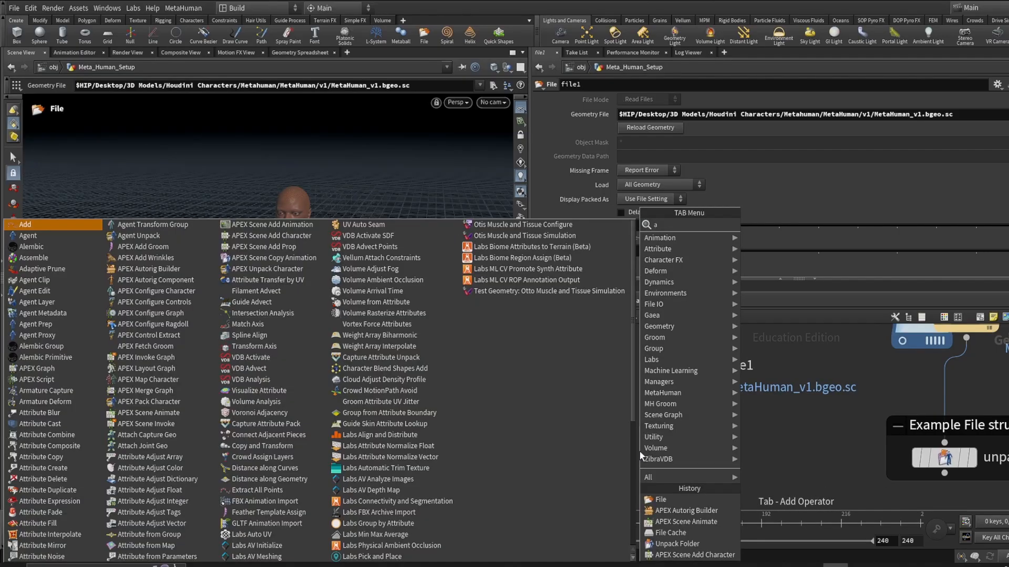
type("pex")
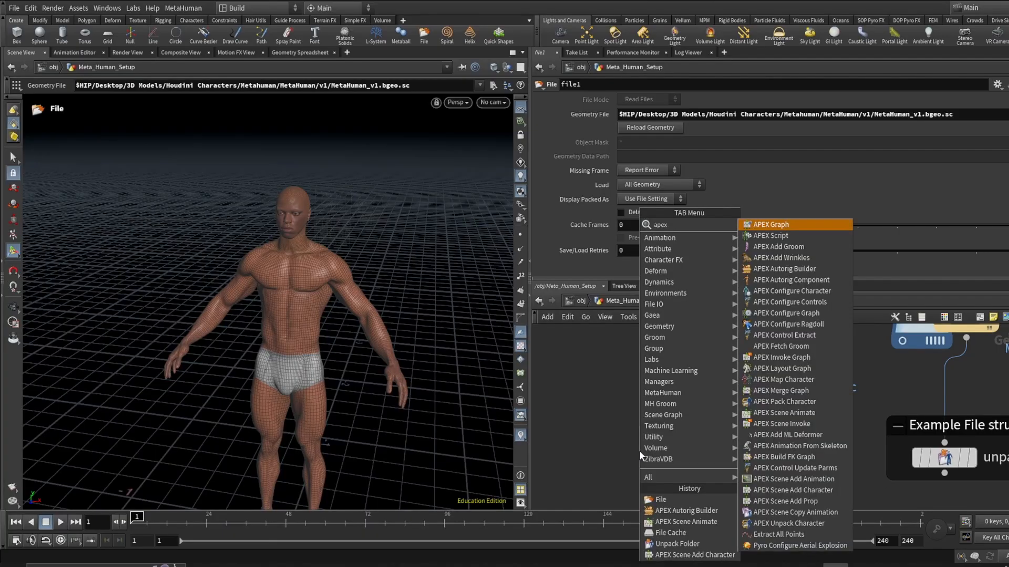
type(" sc")
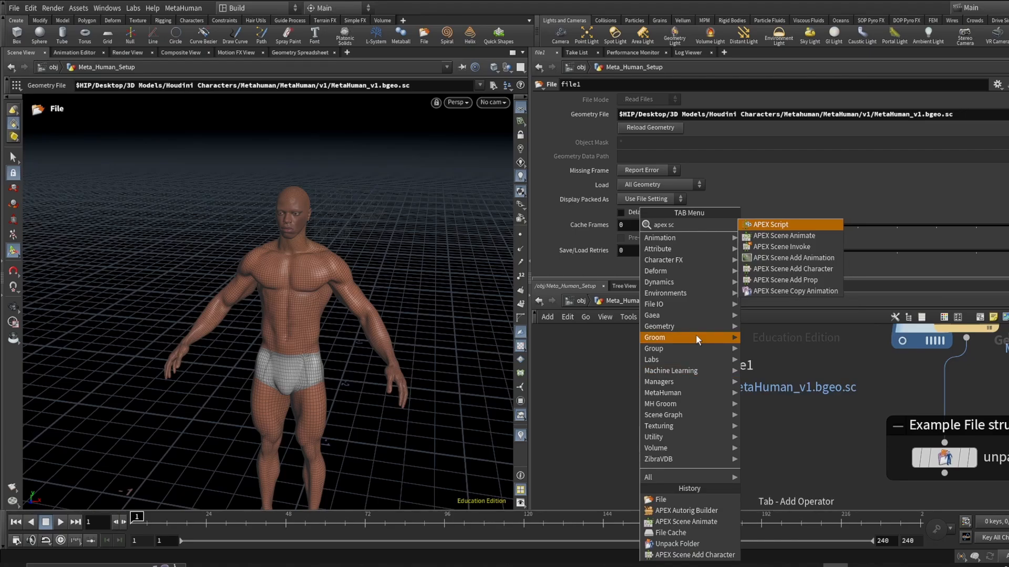
left_click(783, 235)
left_click(639, 451)
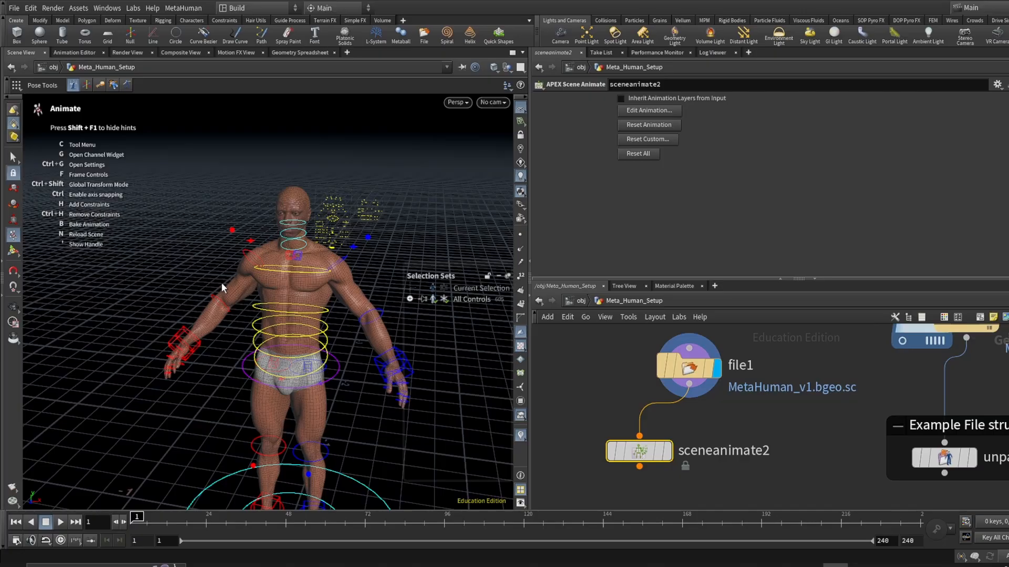
- Select the right hand control and move it to test the arm IK in sceneanimate2
scroll(222, 283, "up", 2)
left_click(173, 334)
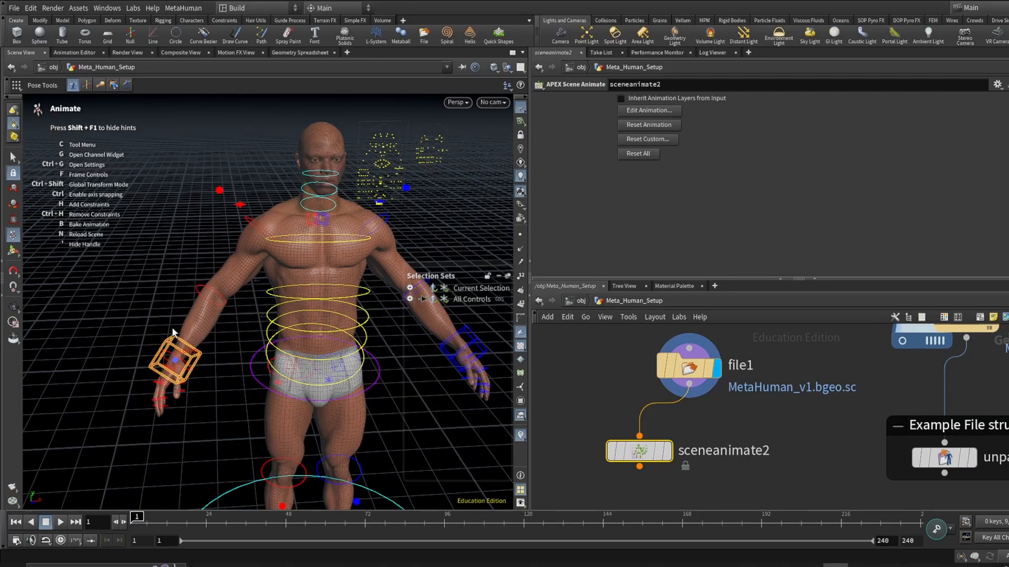
left_click_drag(174, 332, 164, 329)
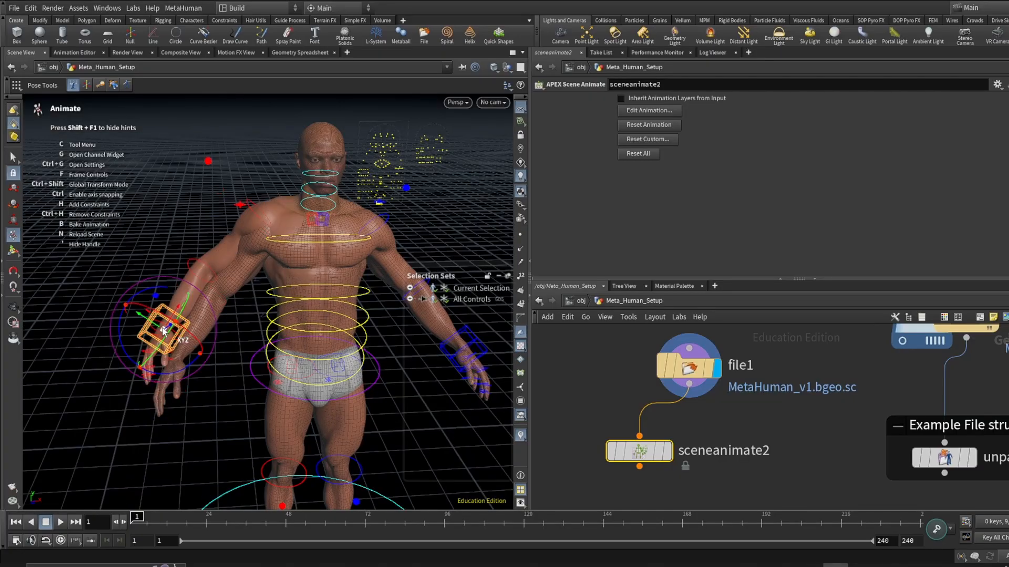
key("Escape")
left_click_drag(163, 330, 185, 255)
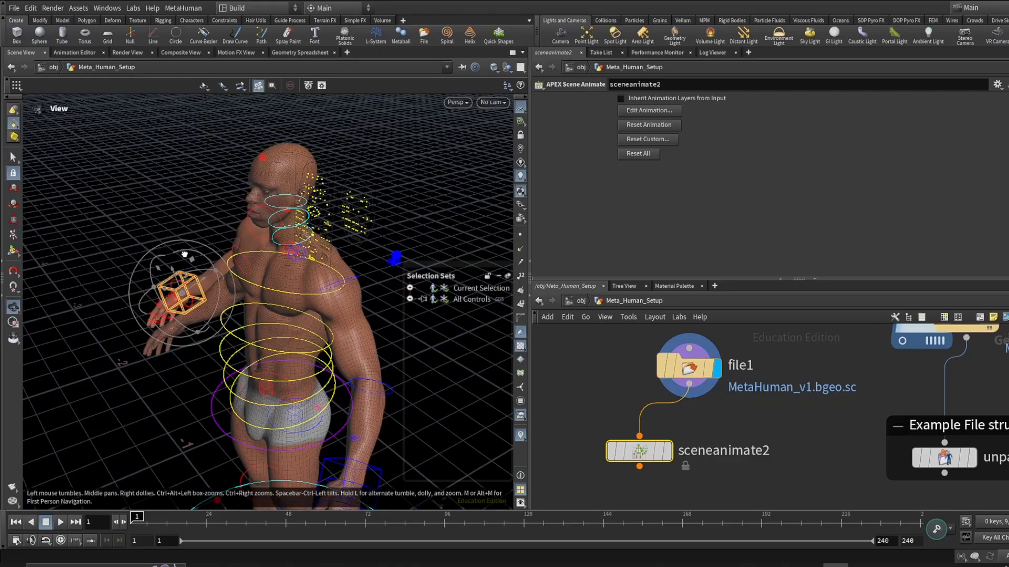
key("Return")
scroll(683, 461, "up", 3)
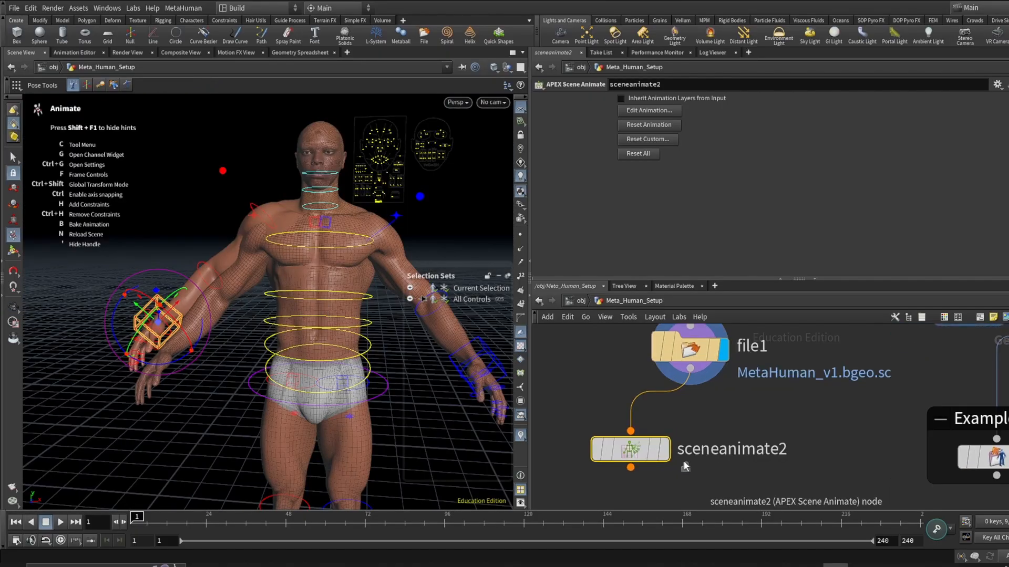
mouse_move(668, 459)
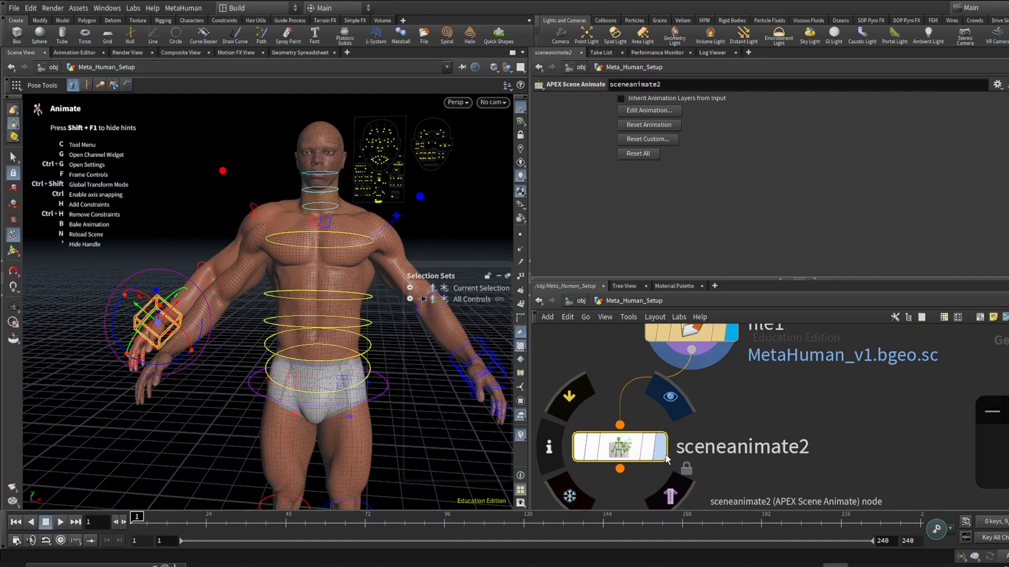
- Select the right hand control in sceneanimate2 and undo the last pose change
left_click(664, 455)
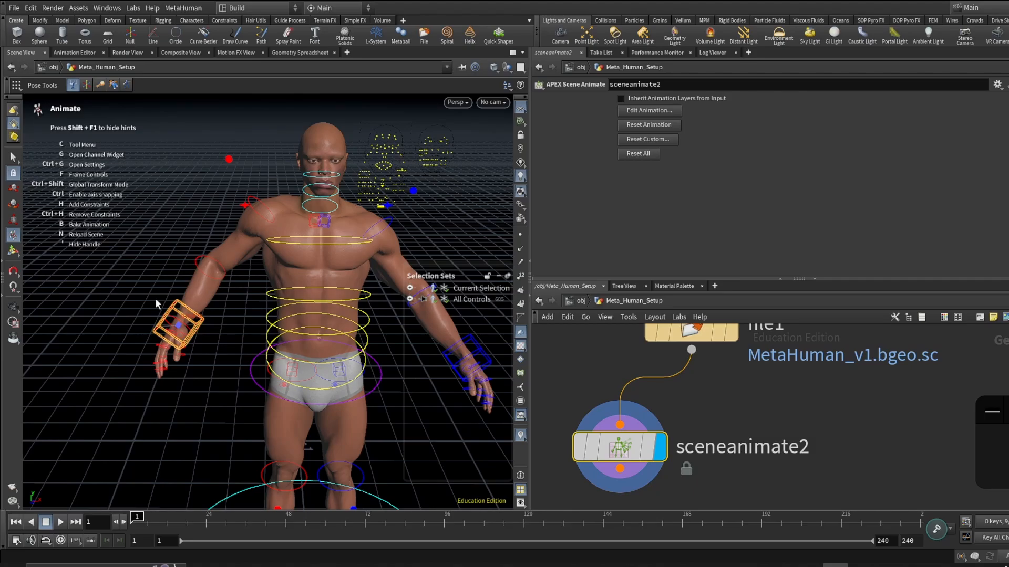
left_click(156, 301)
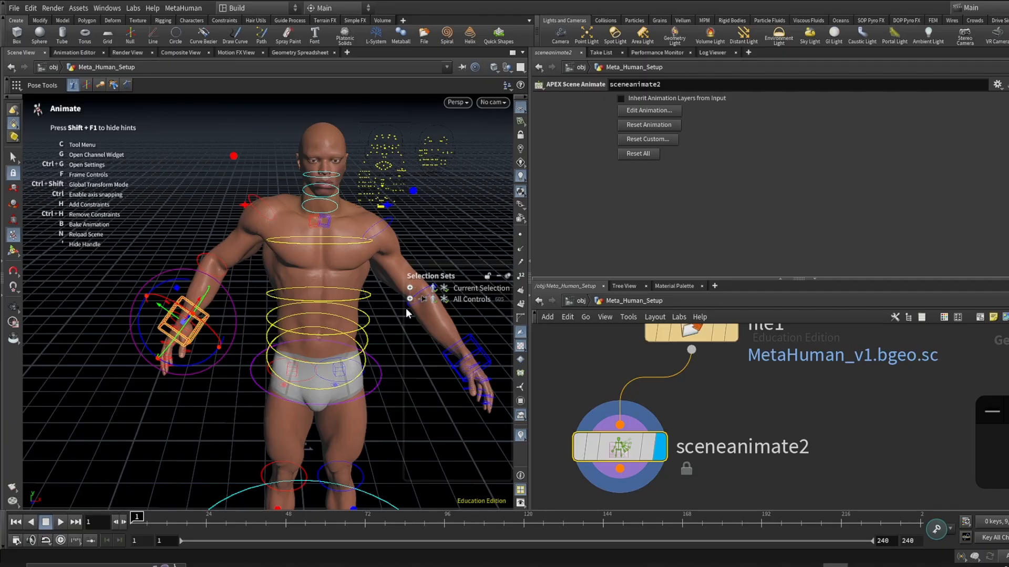
key("Escape")
left_click_drag(406, 308, 258, 288)
key("Return")
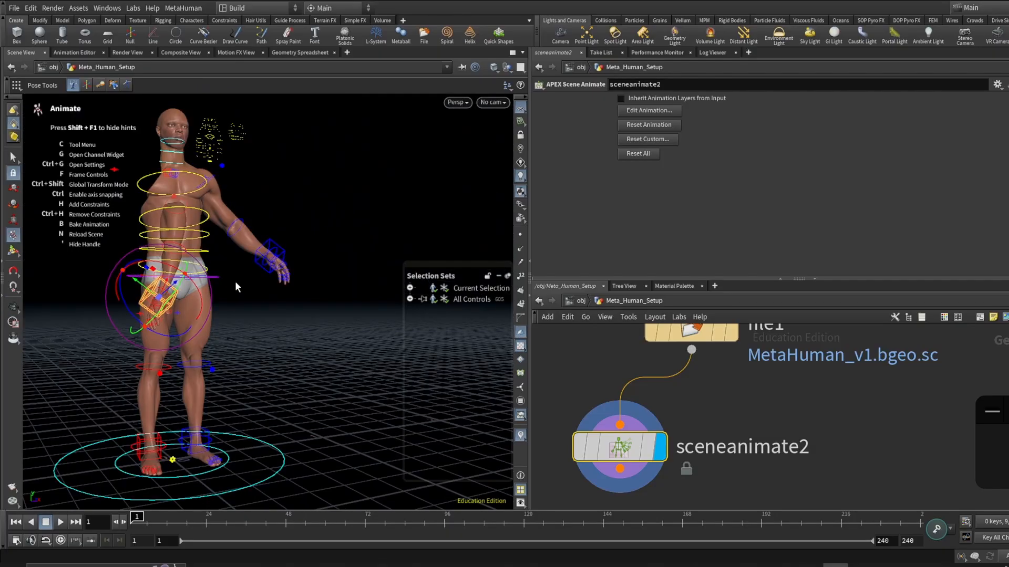
key("ctrl+z")
- Examine the character's rig controls from several angles around the body
left_click_drag(235, 282, 198, 194, "alt")
middle_click_drag(198, 194, 214, 241, "alt")
right_click_drag(214, 242, 214, 230, "alt")
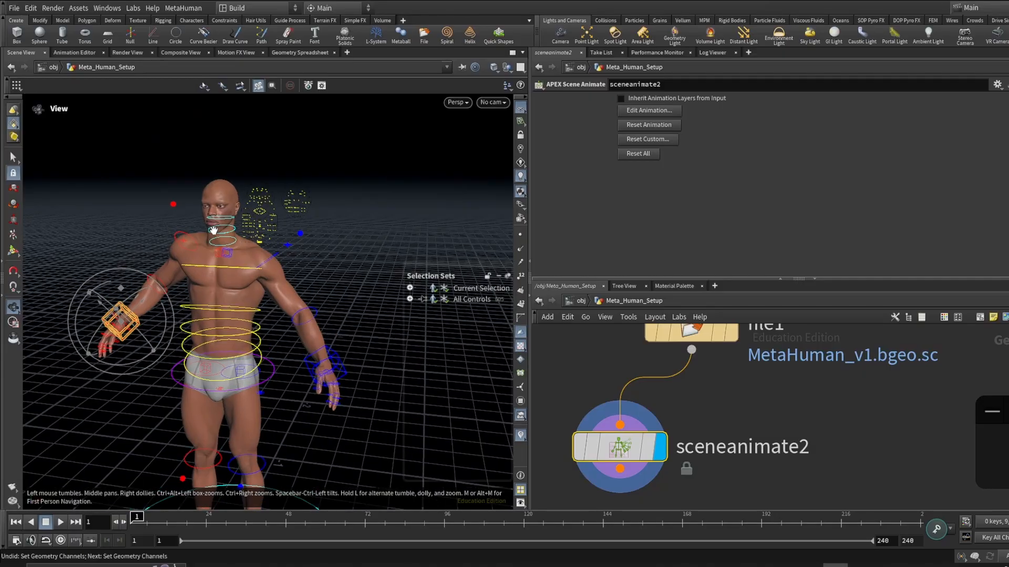
right_click_drag(213, 230, 106, 203, "alt")
left_click_drag(105, 202, 140, 233, "alt")
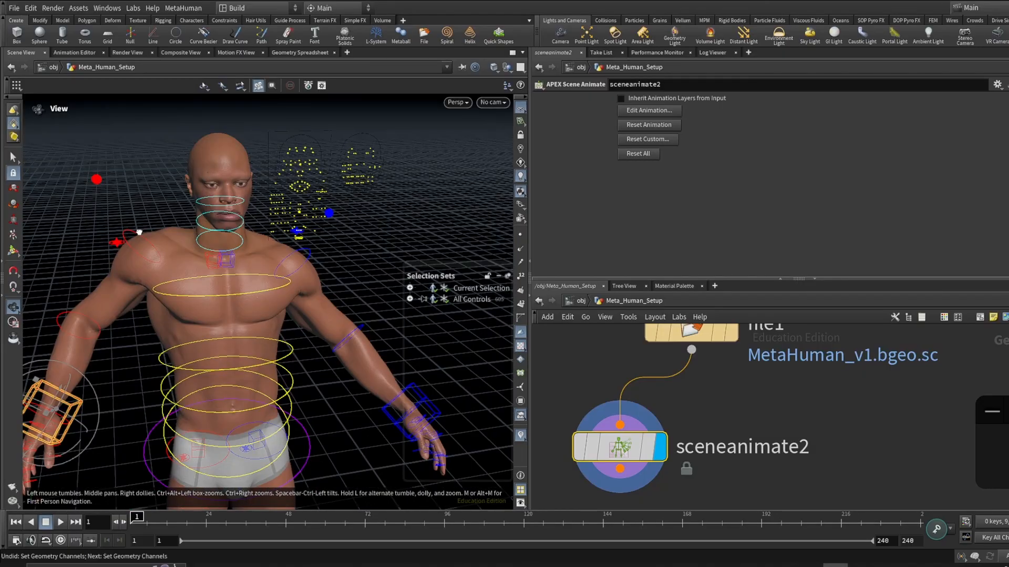
key("Escape")
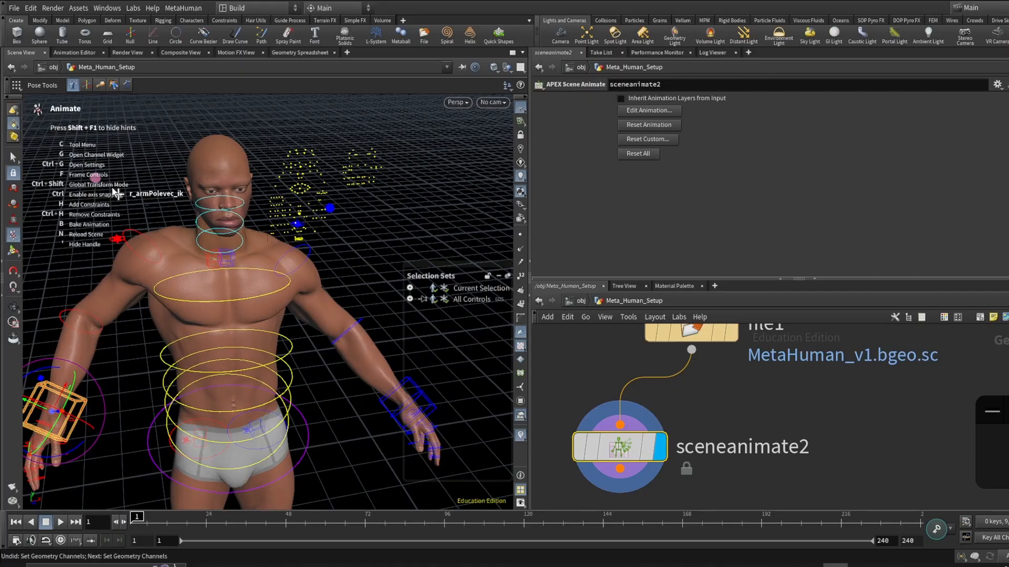
right_click_drag(117, 194, 188, 504, "alt")
middle_click_drag(188, 504, 190, 449, "alt")
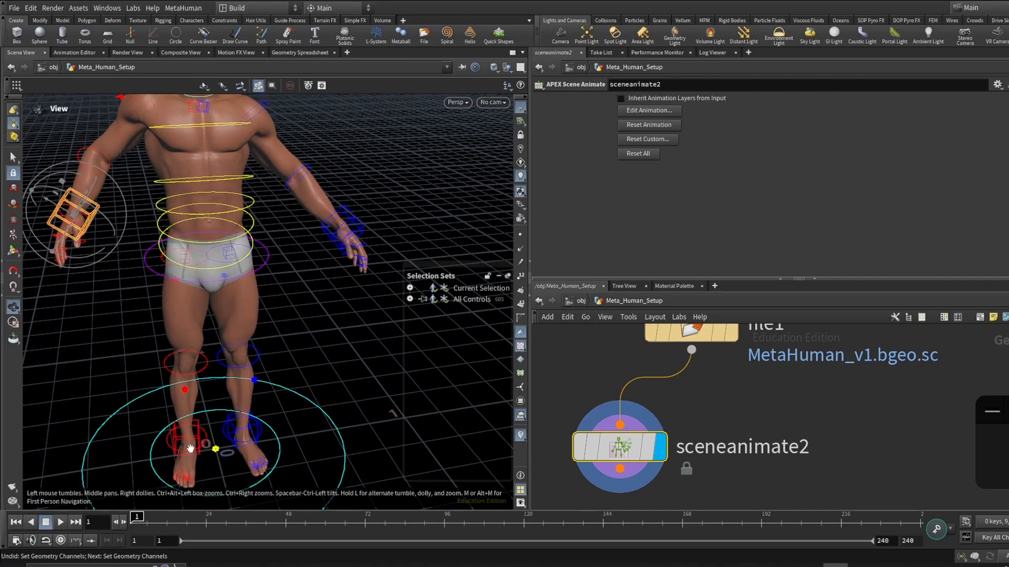
right_click_drag(190, 449, 105, 100, "alt")
middle_click_drag(105, 100, 110, 246, "alt")
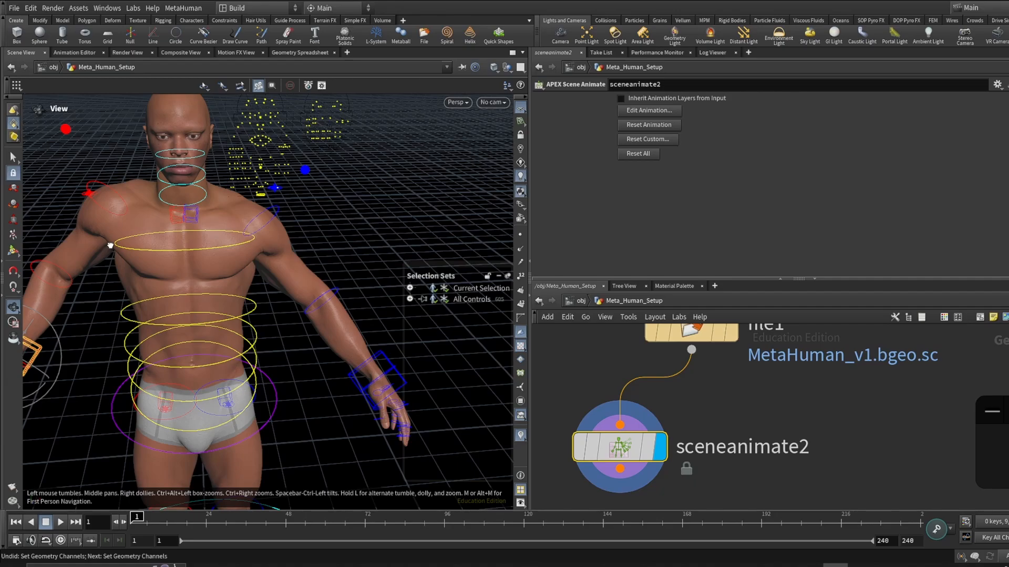
left_click_drag(110, 246, 236, 287)
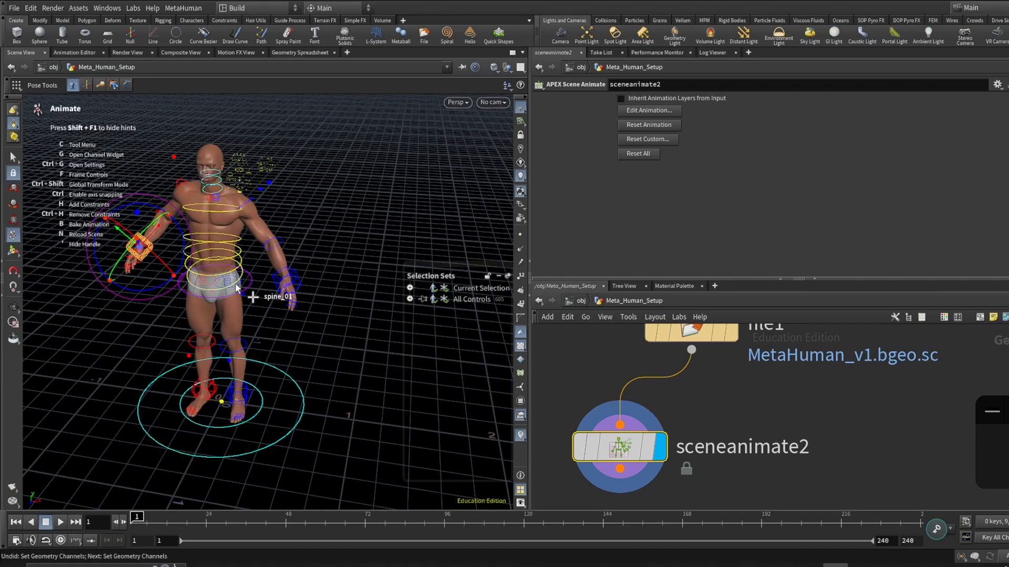